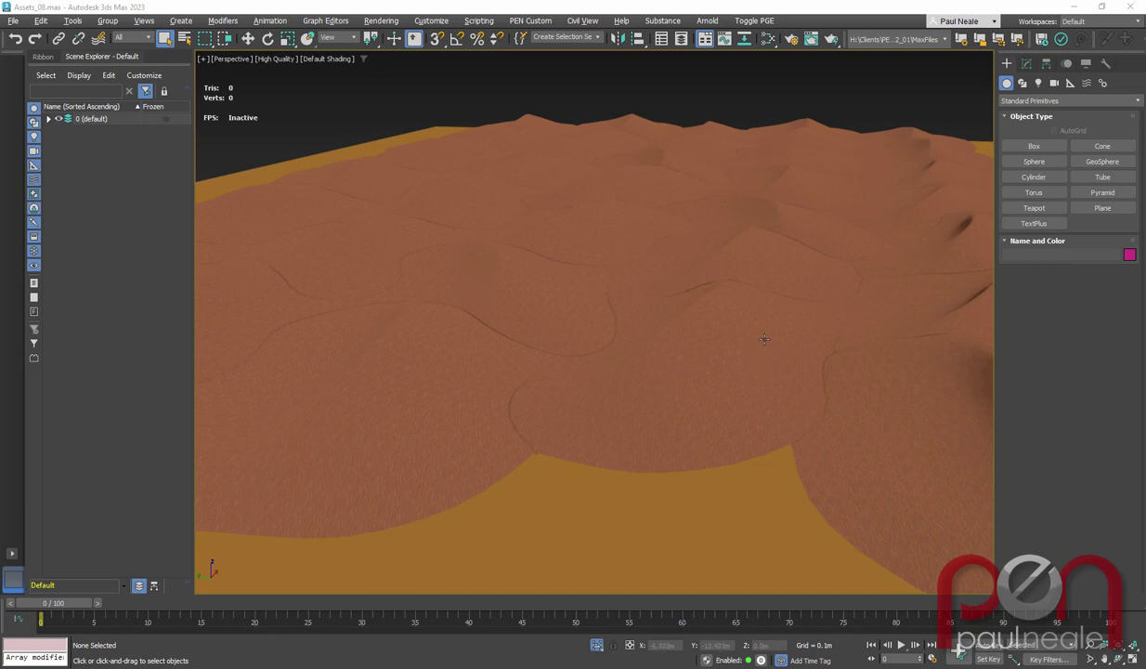
# Examine the existing sand dunes from near and far, including the ripple texture and the seams between dunes
pyautogui.keyDown('alt'); pyautogui.moveTo(764, 339); pyautogui.dragTo(778, 387, button='middle'); pyautogui.keyUp('alt')
pyautogui.scroll(-4, 708, 340)
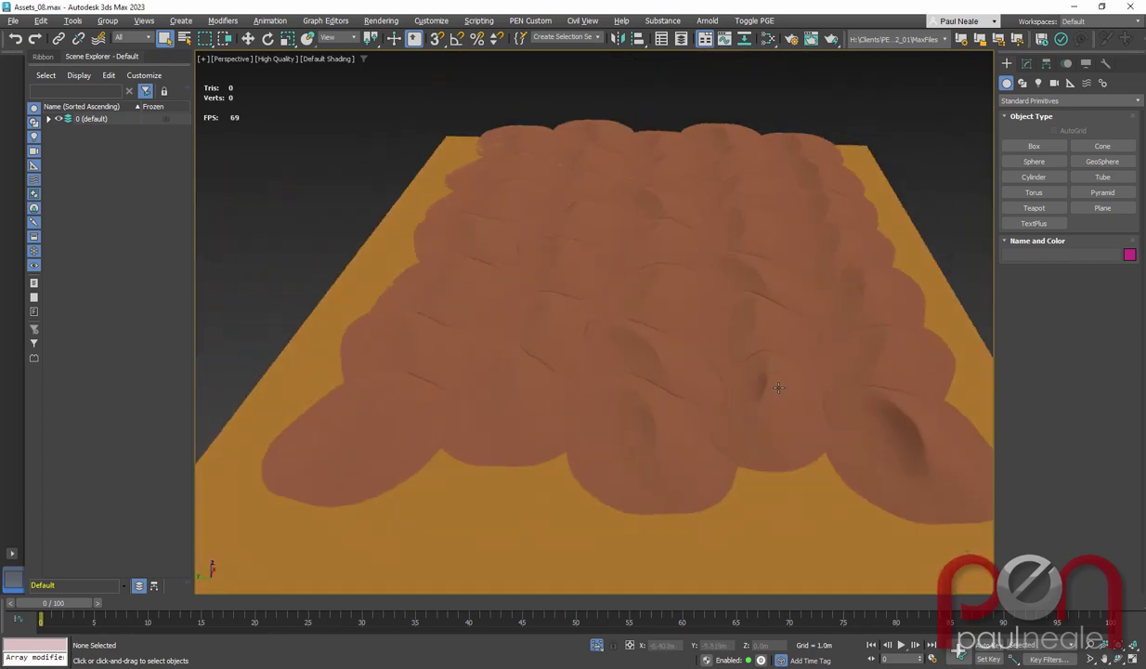
pyautogui.scroll(8, 840, 388)
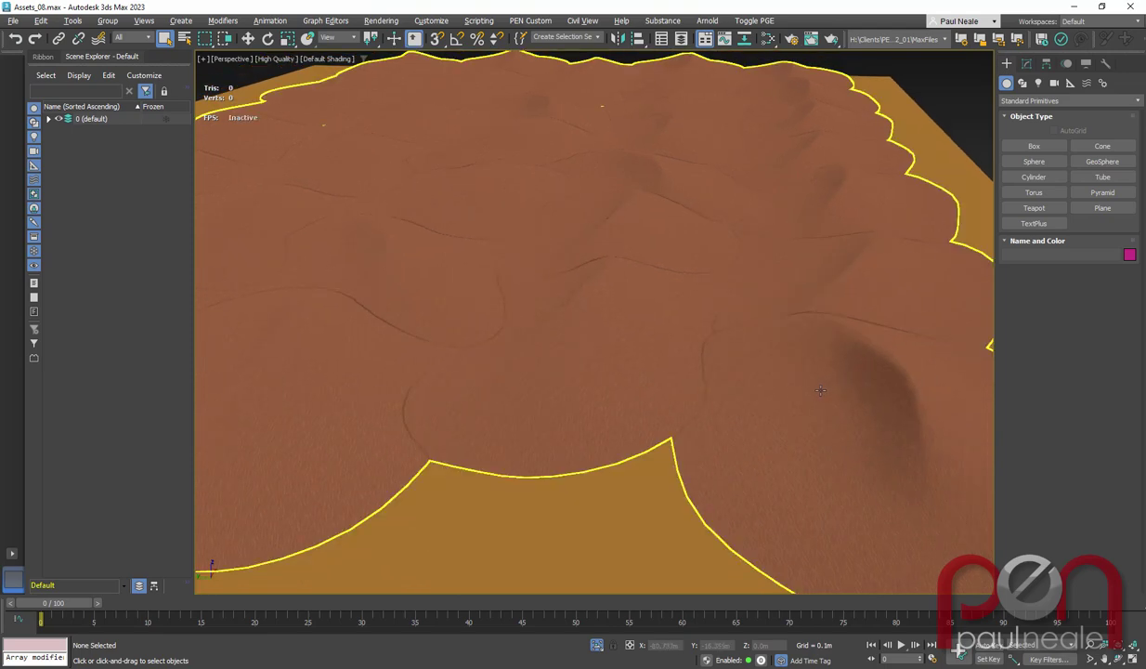
pyautogui.keyDown('alt'); pyautogui.moveTo(767, 422); pyautogui.dragTo(721, 385, button='middle'); pyautogui.keyUp('alt')
pyautogui.moveTo(822, 279)
pyautogui.keyDown('alt'); pyautogui.mouseDown(button='middle')
pyautogui.moveTo(801, 313)
pyautogui.moveTo(821, 304)
pyautogui.moveTo(811, 297)
pyautogui.mouseUp(button='middle'); pyautogui.keyUp('alt')
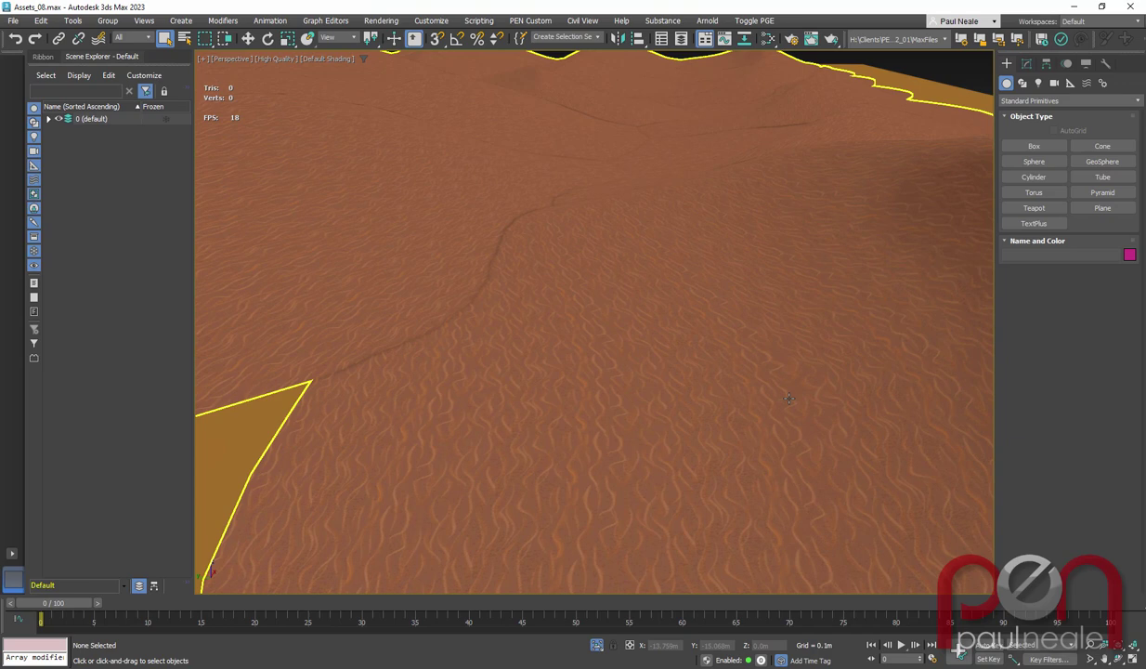
pyautogui.scroll(-8, 752, 384)
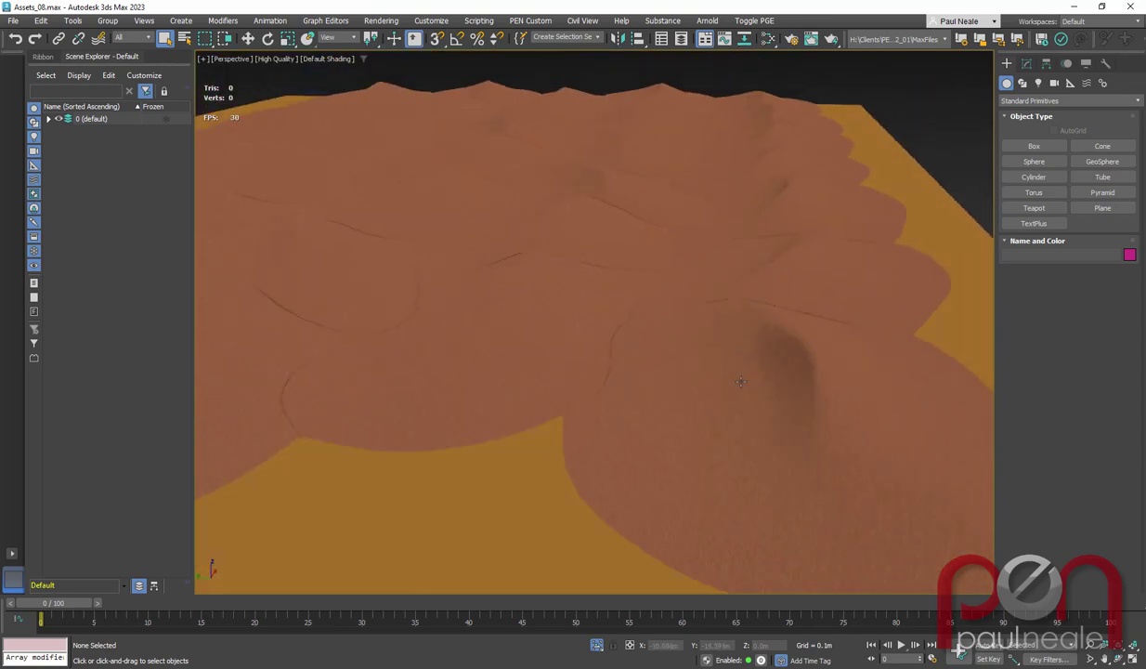
pyautogui.scroll(6, 739, 394)
pyautogui.scroll(-6, 740, 393)
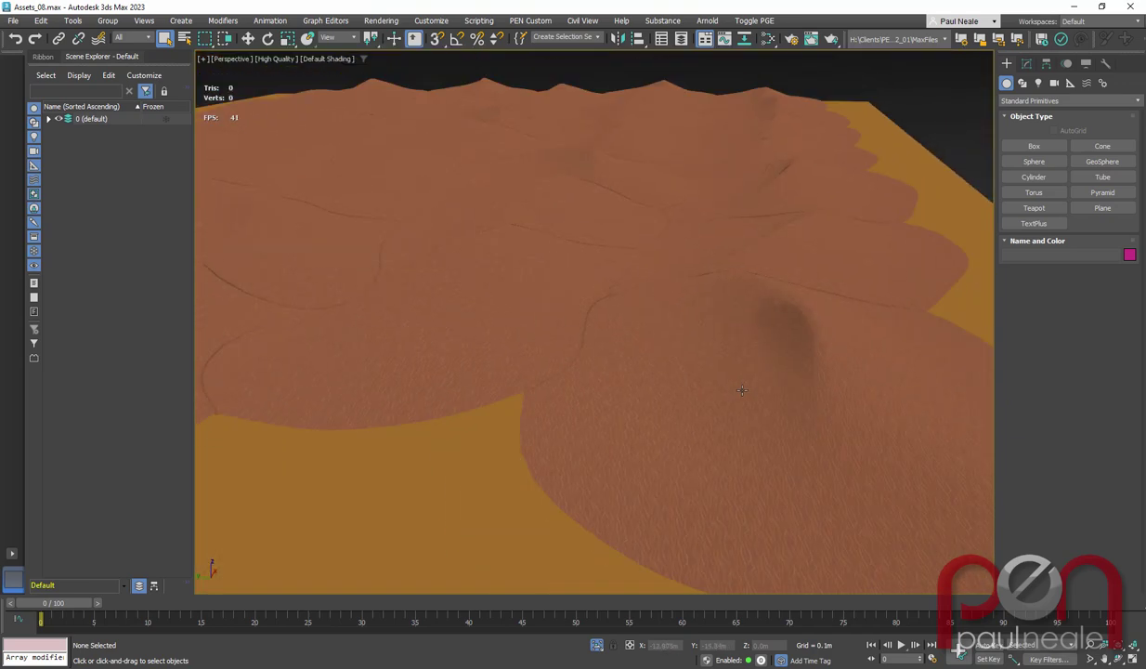
pyautogui.scroll(3, 739, 394)
# Draw a plane about 12 m long and 10.9 m wide on the empty ground beside the dunes
pyautogui.keyDown('alt'); pyautogui.moveTo(739, 394); pyautogui.dragTo(733, 289, button='middle'); pyautogui.keyUp('alt')
pyautogui.scroll(-4, 746, 387)
pyautogui.scroll(-2, 733, 289)
pyautogui.rightClick(627, 373)
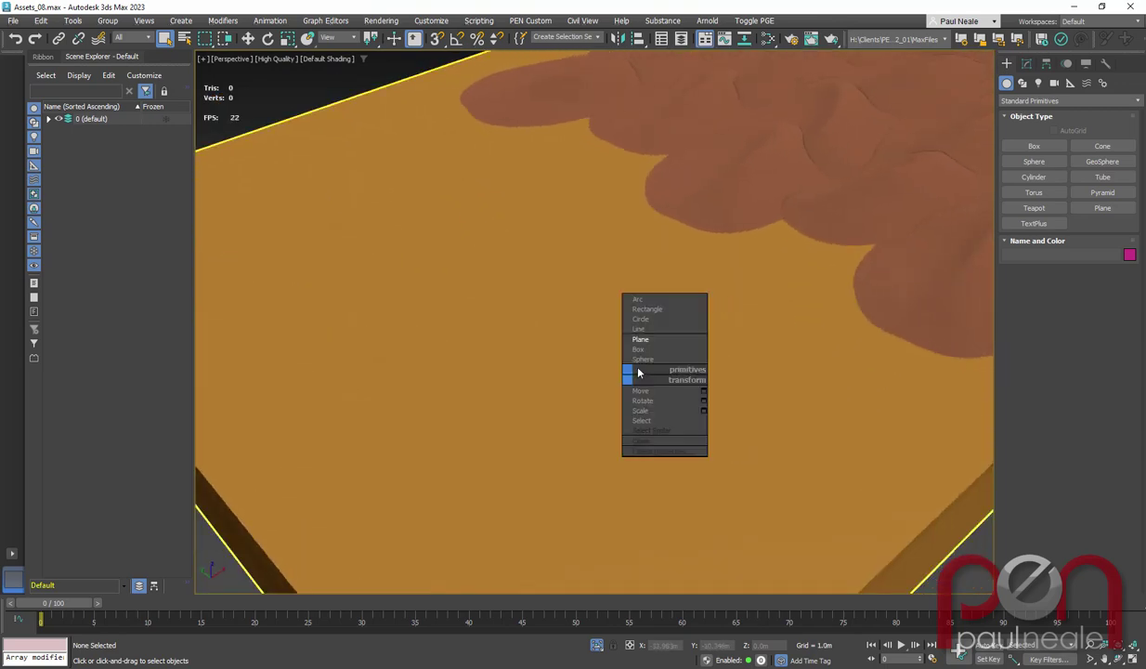
pyautogui.click(664, 343)
pyautogui.moveTo(406, 340); pyautogui.dragTo(729, 360)
pyautogui.rightClick(630, 381)
pyautogui.moveTo(536, 306); pyautogui.dragTo(530, 321, button='middle')
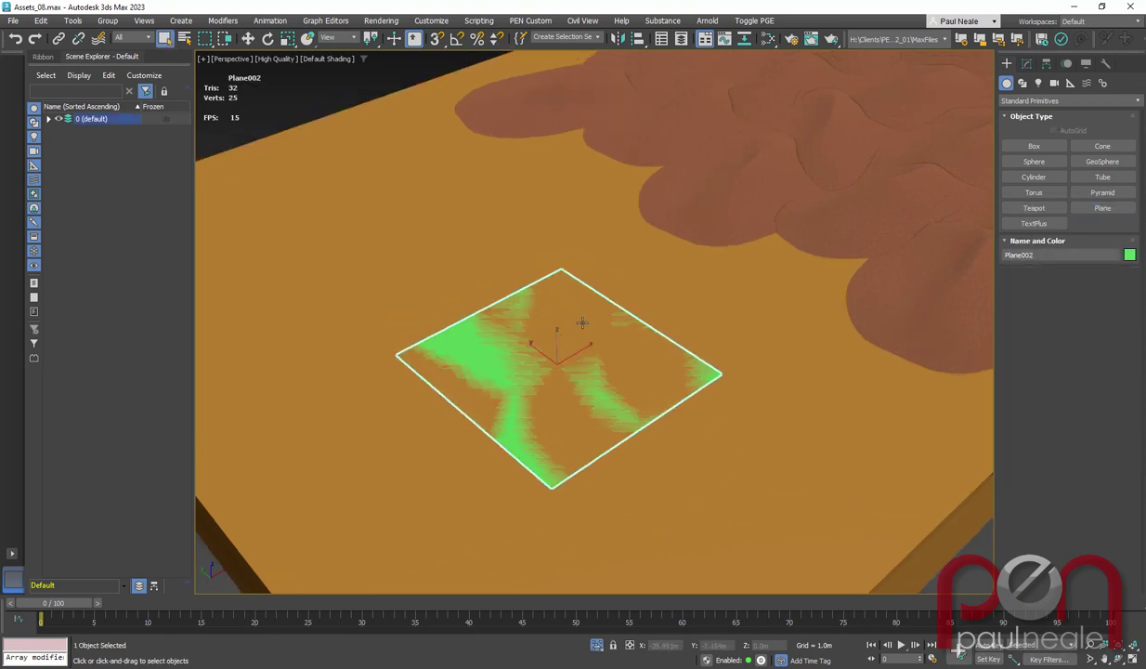
# Raise the new plane to about 0.23 m in Z so it sits above the ground
pyautogui.press('w')
pyautogui.moveTo(559, 342); pyautogui.dragTo(558, 334)
pyautogui.scroll(4, 562, 371)
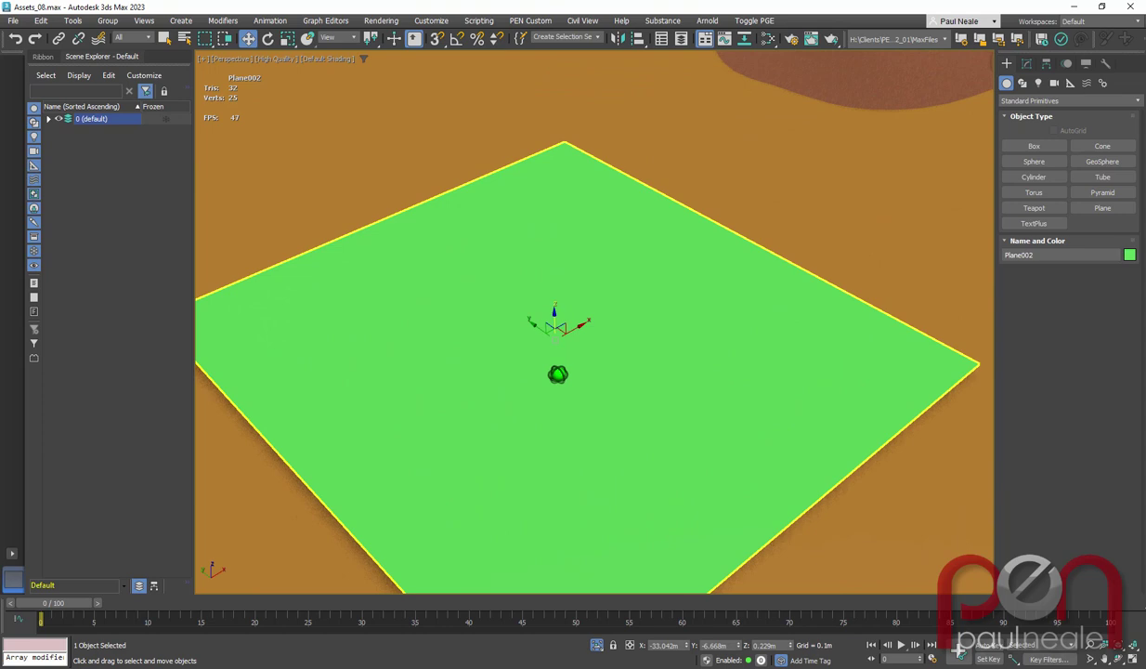
# Set the plane's length and width to 10 m each
pyautogui.click(1026, 63)
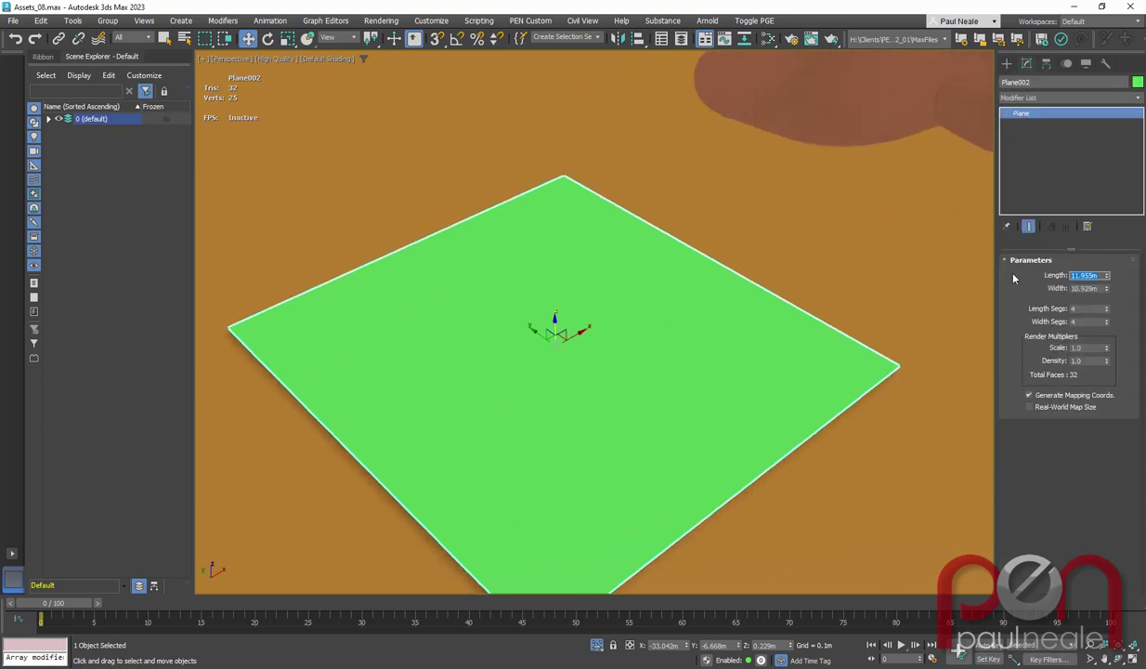
pyautogui.press('Tab')
pyautogui.write('10')
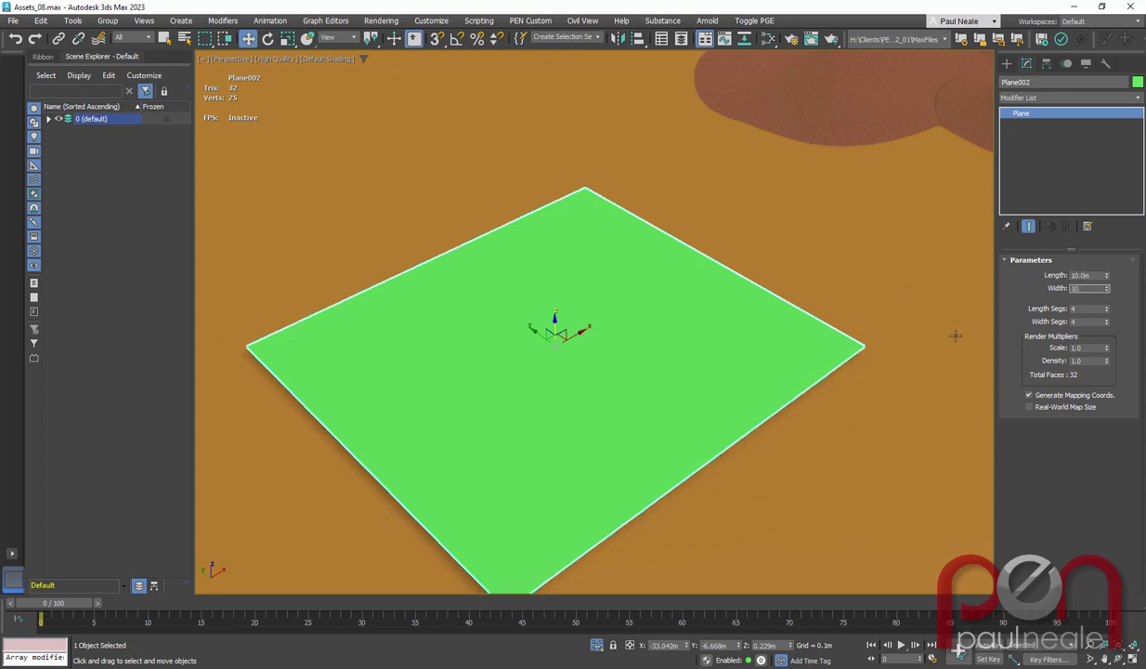
pyautogui.press('Return')
pyautogui.moveTo(815, 361); pyautogui.dragTo(792, 421, button='middle')
pyautogui.keyDown('alt'); pyautogui.moveTo(793, 421); pyautogui.dragTo(791, 345, button='middle'); pyautogui.keyUp('alt')
pyautogui.scroll(-3, 785, 343)
pyautogui.moveTo(792, 346); pyautogui.dragTo(721, 332, button='middle')
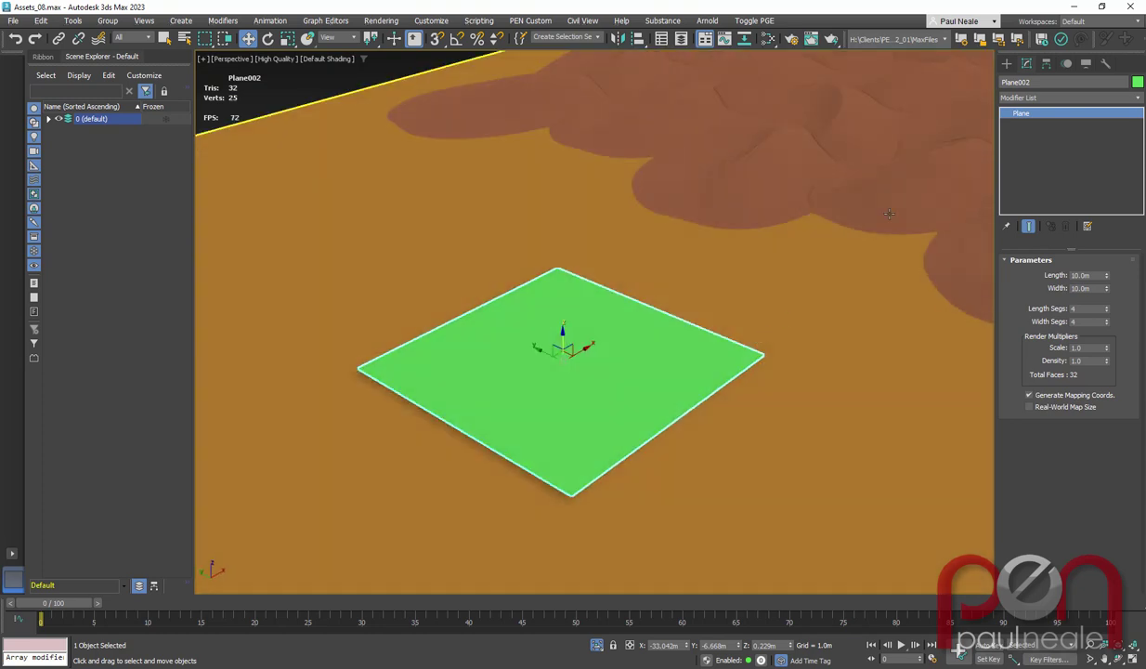
# Inspect the modifier stack of the existing dunes and reselect the new plane
pyautogui.click(778, 172)
pyautogui.keyDown('alt'); pyautogui.moveTo(777, 172); pyautogui.dragTo(1010, 132, button='middle'); pyautogui.keyUp('alt')
pyautogui.click(1007, 114)
pyautogui.keyDown('alt'); pyautogui.moveTo(778, 341); pyautogui.dragTo(563, 435, button='middle'); pyautogui.keyUp('alt')
pyautogui.click(1008, 114)
pyautogui.click(563, 434)
pyautogui.keyDown('alt'); pyautogui.moveTo(682, 404); pyautogui.dragTo(699, 406, button='middle'); pyautogui.keyUp('alt')
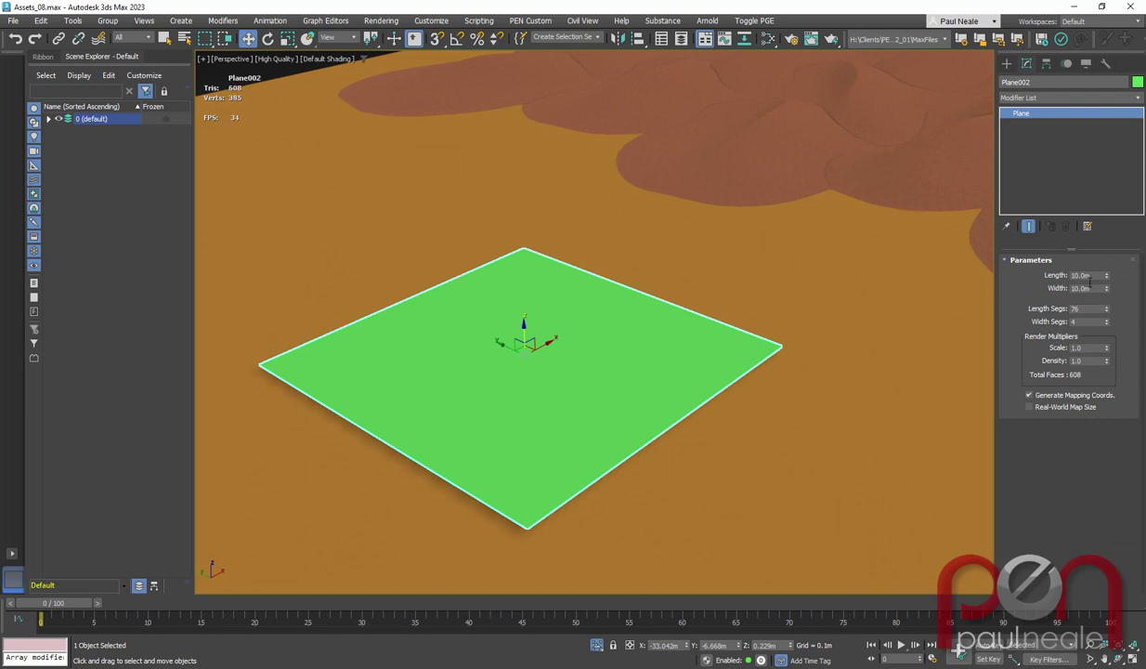
# Show edged faces in the viewport and set the plane's length and width segments to 100
pyautogui.moveTo(744, 391); pyautogui.dragTo(781, 401, button='middle')
pyautogui.press('F4')
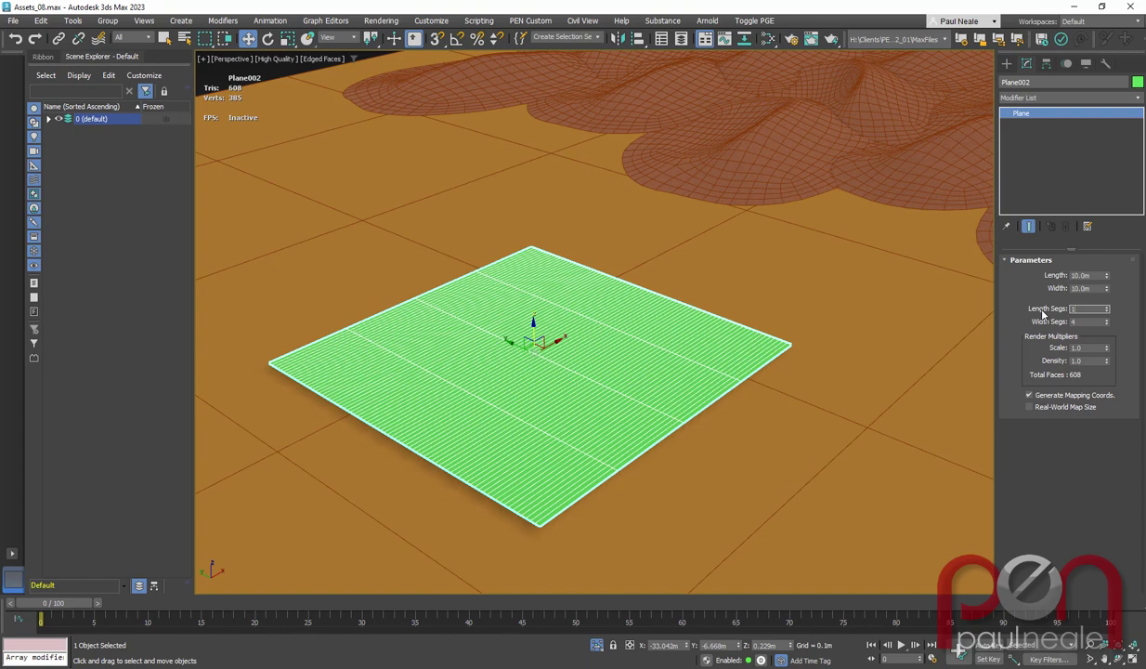
pyautogui.press('Tab')
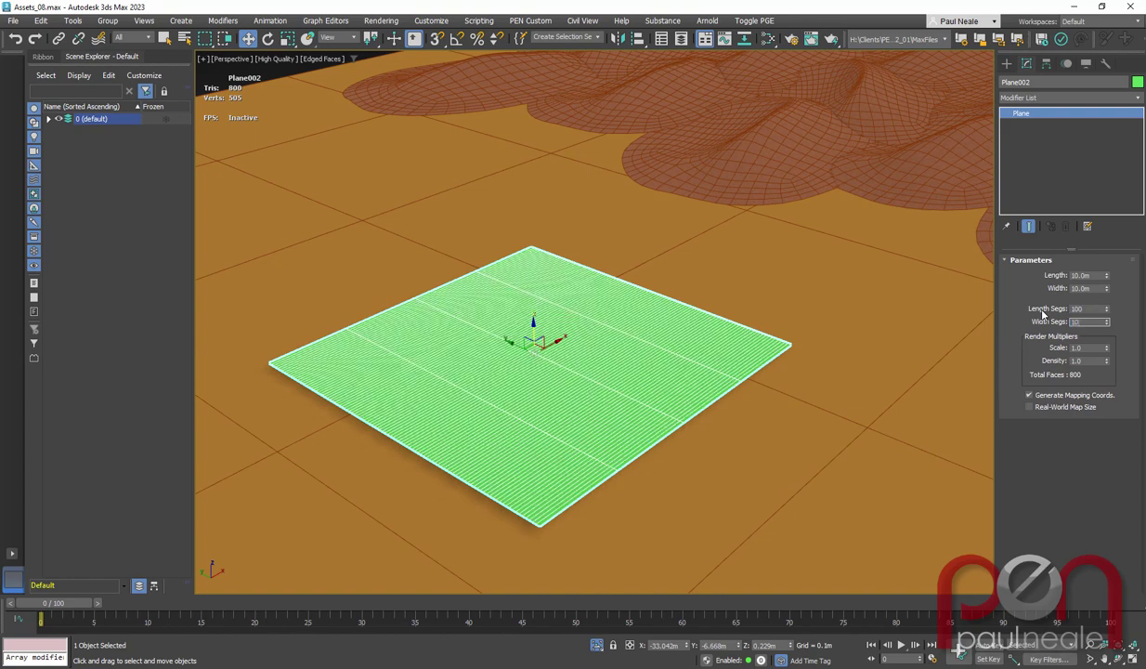
pyautogui.press('Tab')
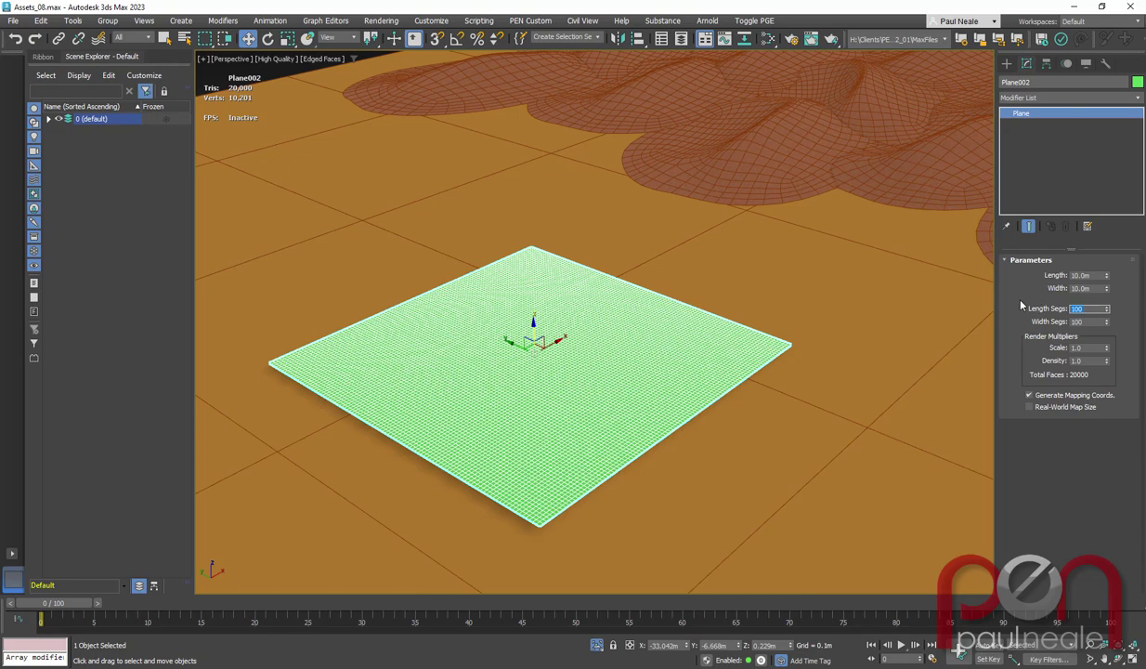
# Increase the plane's length and width segments to 150 each
pyautogui.press('Tab')
pyautogui.write('1')
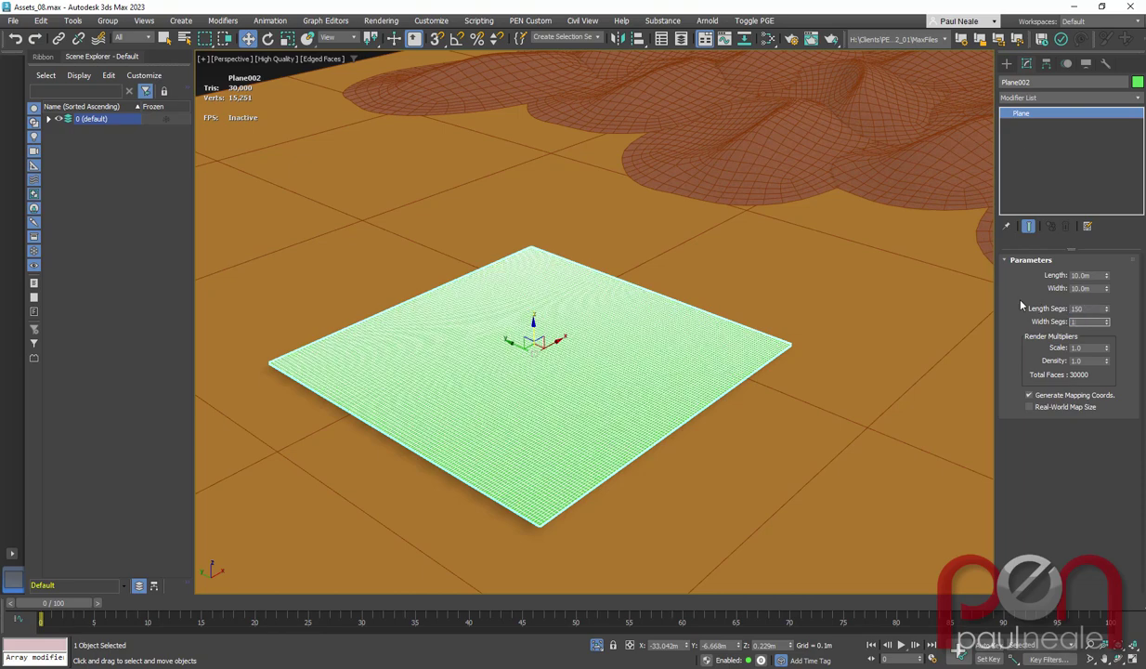
pyautogui.write('50')
pyautogui.press('Tab')
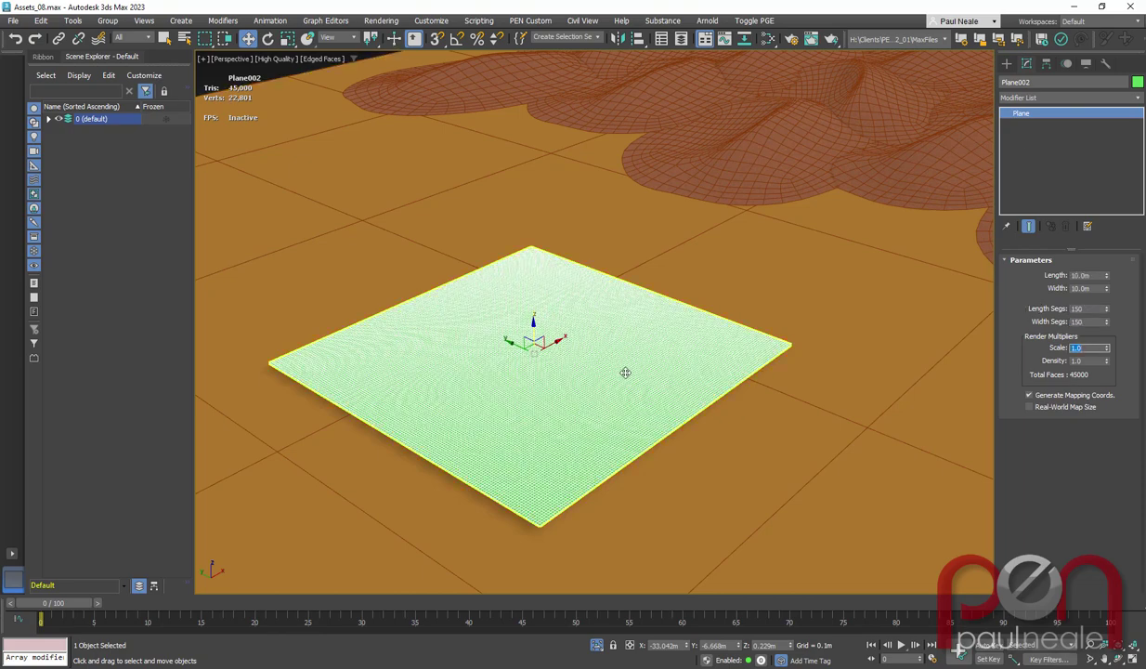
# Check the plane's mesh density up close and convert the plane to an Editable Poly
pyautogui.scroll(10, 625, 372)
pyautogui.scroll(-11, 625, 372)
pyautogui.scroll(8, 611, 383)
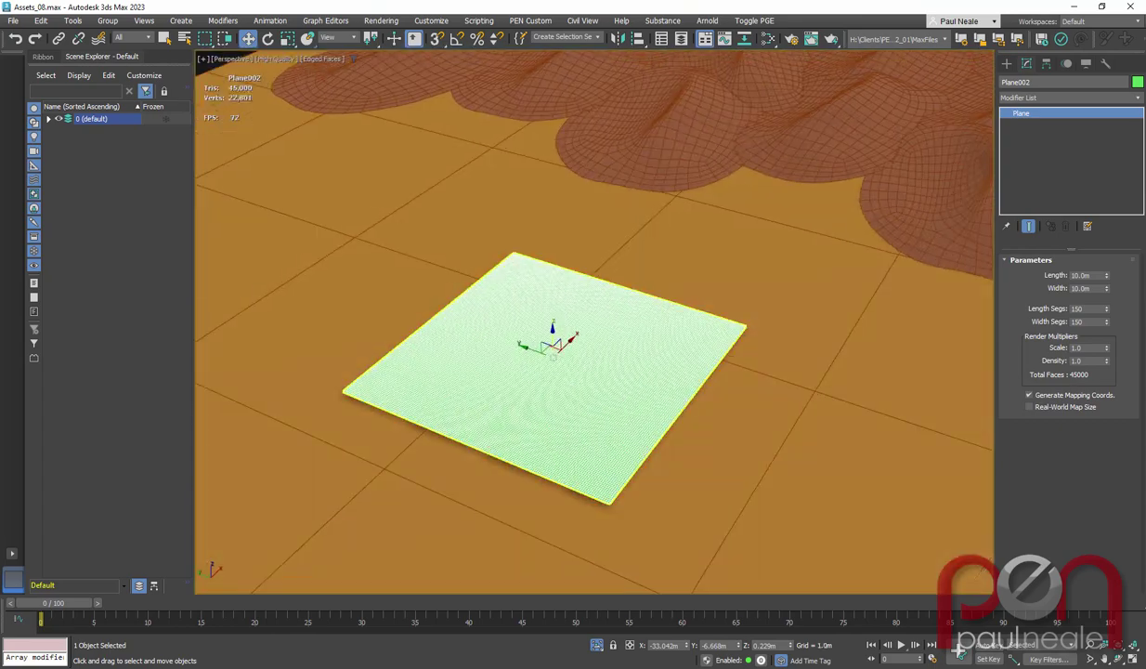
pyautogui.keyDown('alt'); pyautogui.moveTo(619, 325); pyautogui.dragTo(653, 293, button='middle'); pyautogui.keyUp('alt')
pyautogui.rightClick(614, 277)
pyautogui.moveTo(687, 444)
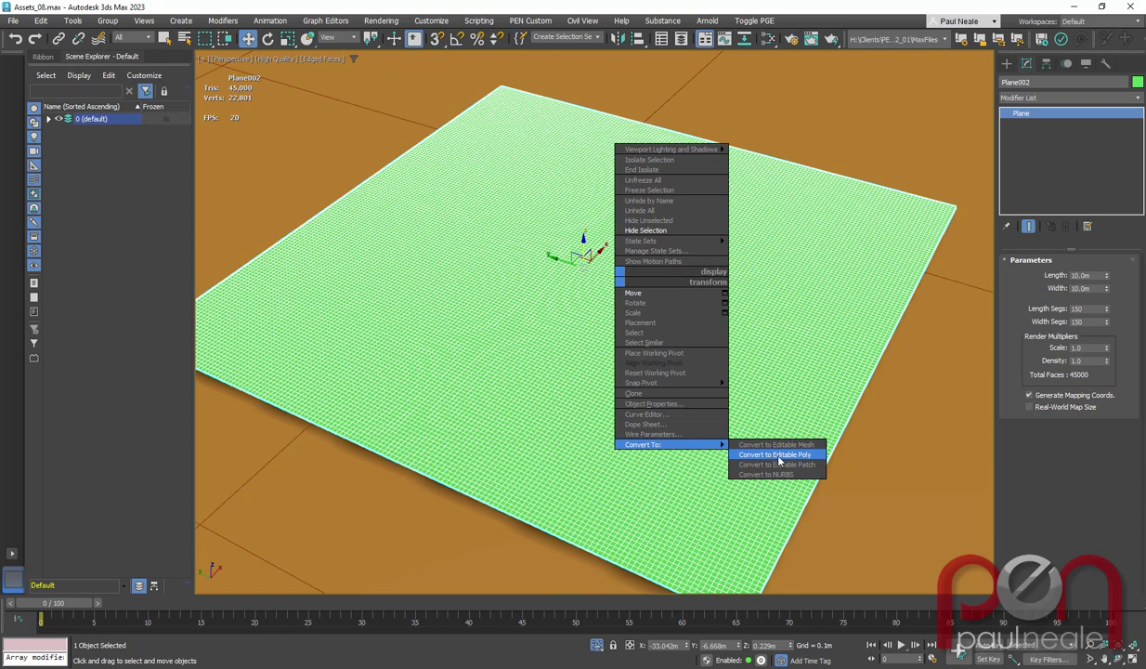
pyautogui.click(775, 454)
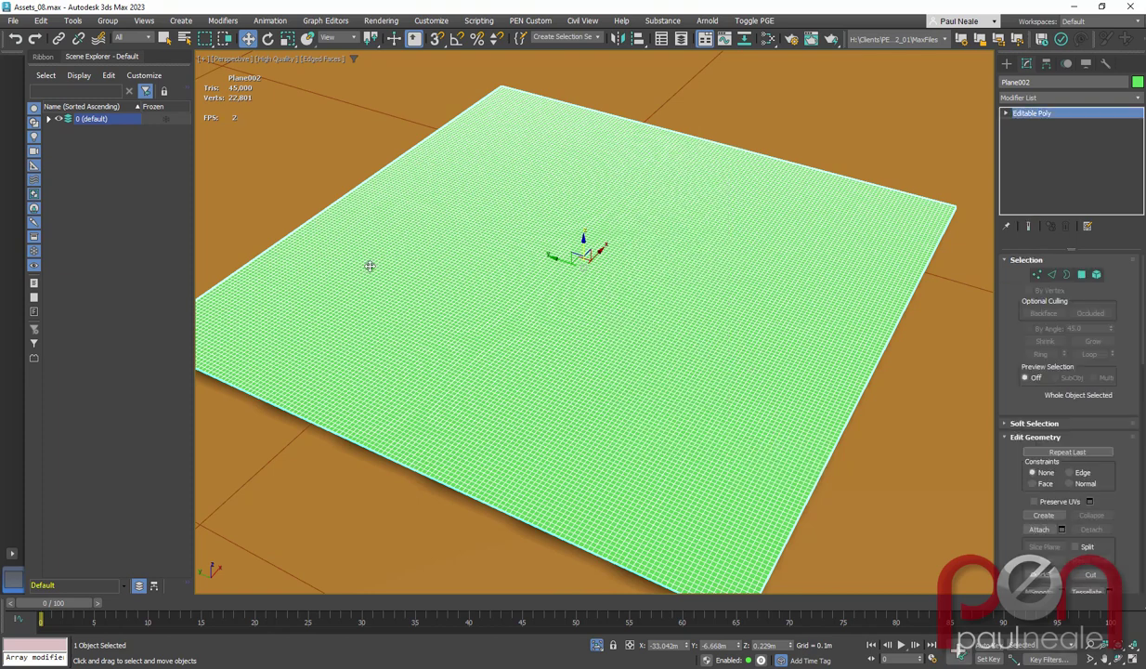
# Activate the Freeform Push/Pull paint deform brush on the plane and enlarge its size to about 188.7
pyautogui.click(42, 57)
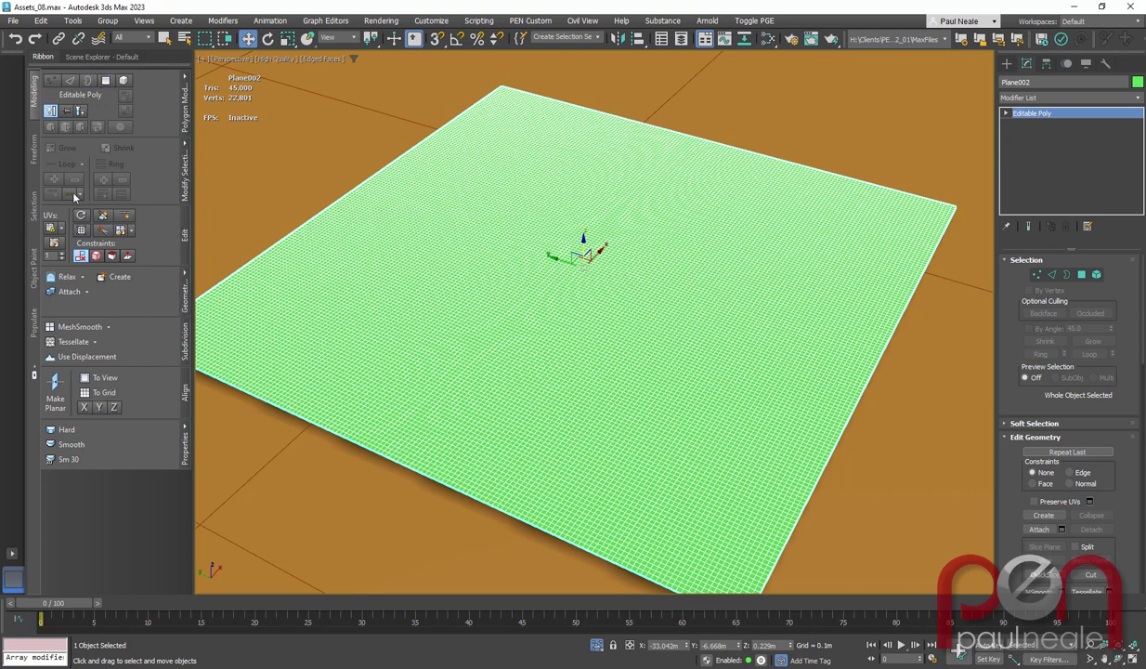
pyautogui.click(34, 151)
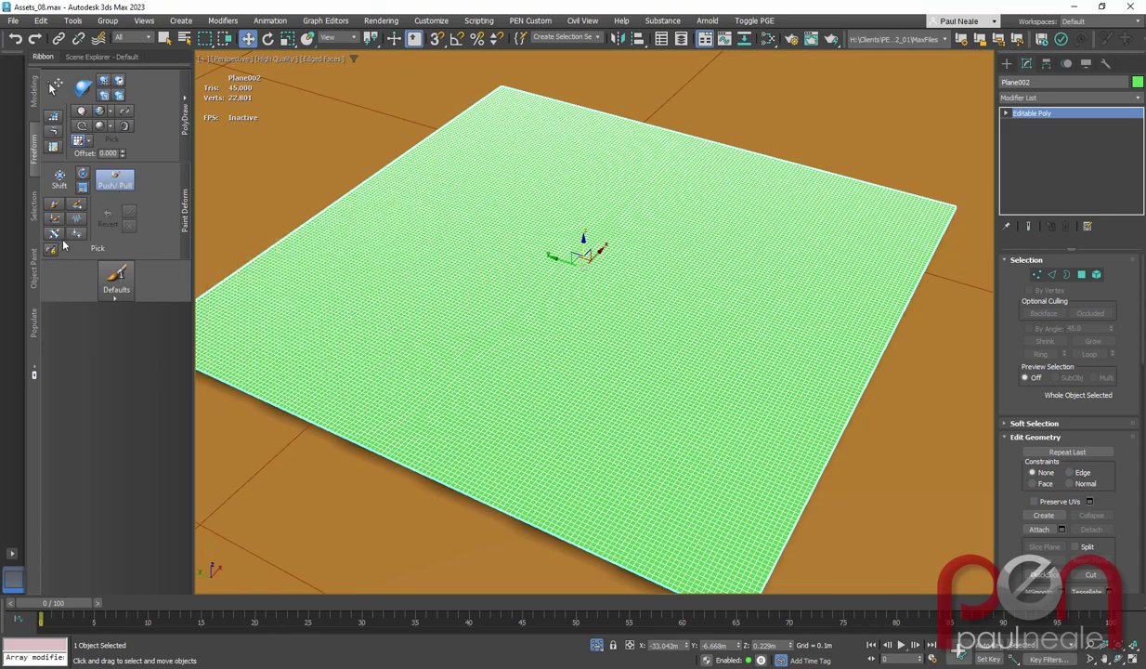
pyautogui.click(117, 184)
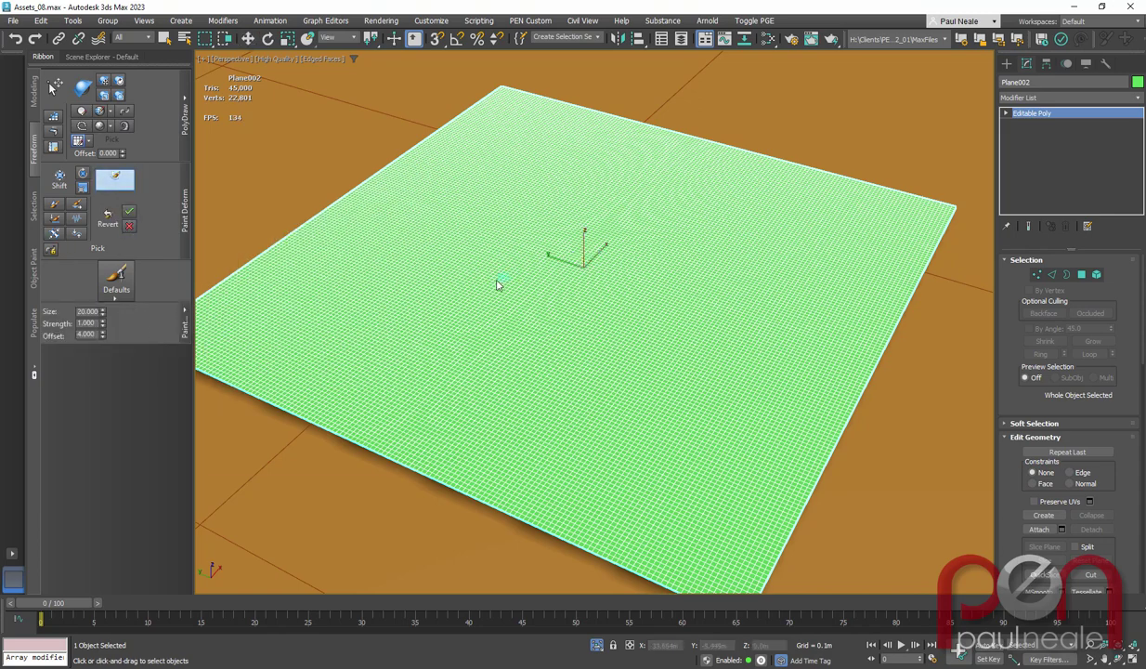
pyautogui.keyDown('alt'); pyautogui.moveTo(497, 284); pyautogui.dragTo(561, 309, button='middle'); pyautogui.keyUp('alt')
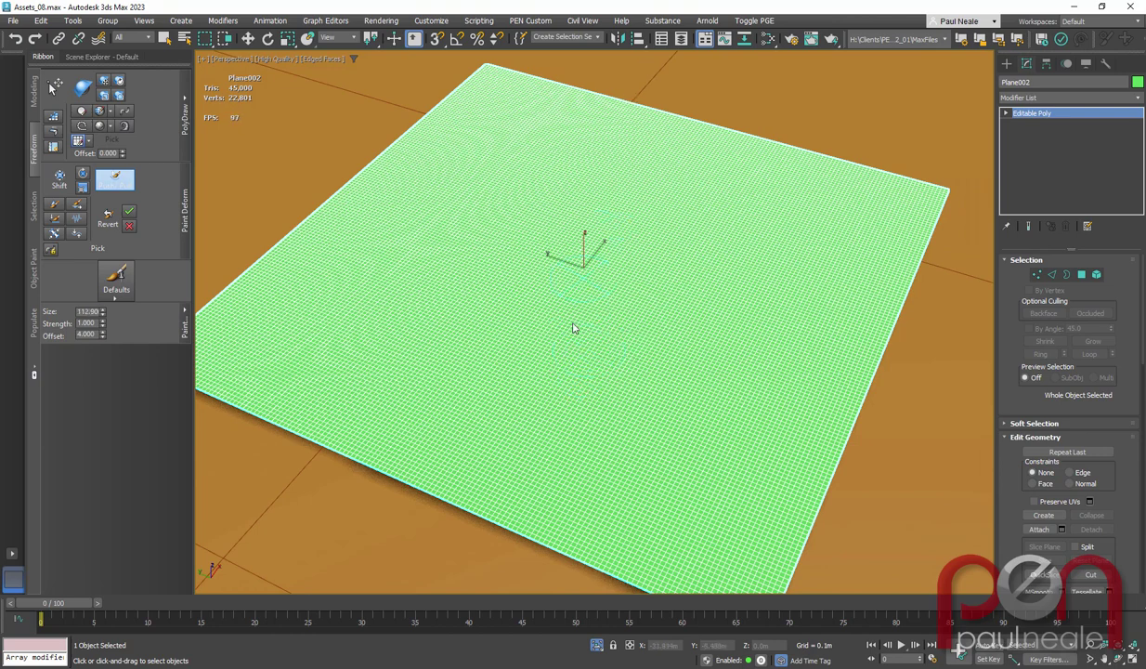
pyautogui.keyDown('ctrl'); pyautogui.keyDown('shift'); pyautogui.moveTo(309, 235); pyautogui.dragTo(310, 173); pyautogui.keyUp('shift'); pyautogui.keyUp('ctrl')
pyautogui.keyDown('ctrl'); pyautogui.keyDown('shift'); pyautogui.moveTo(328, 11); pyautogui.dragTo(327, 11); pyautogui.keyUp('shift'); pyautogui.keyUp('ctrl')
# Open the brush's Painter Options, try the falloff curve presets and settle on the smooth S-shaped falloff
pyautogui.click(186, 330)
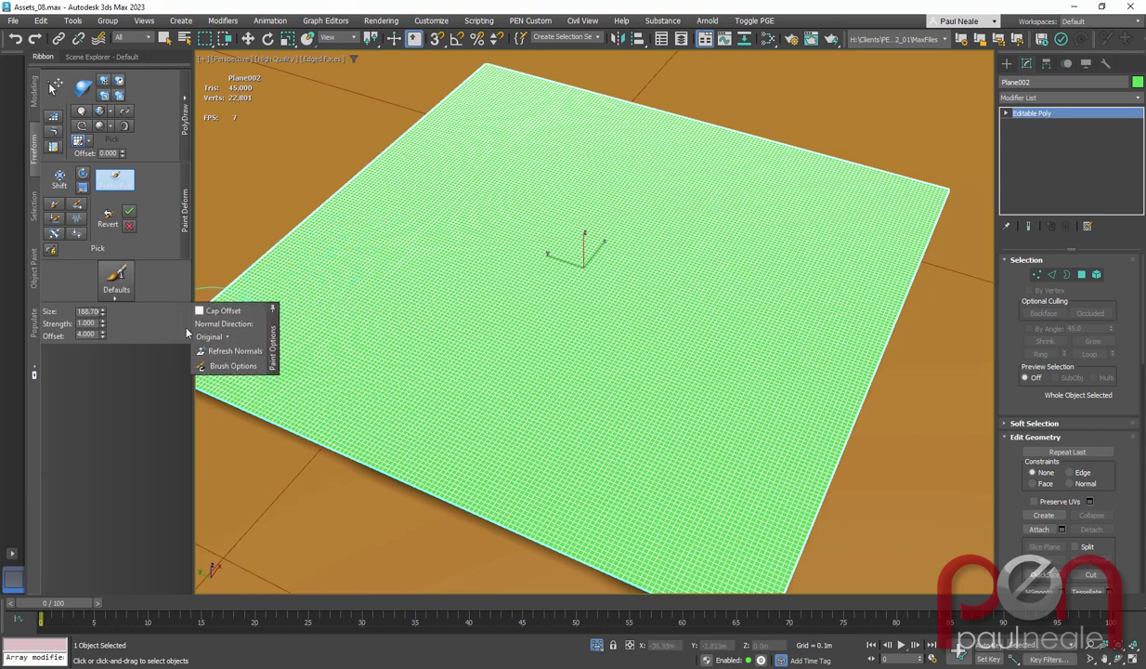
pyautogui.click(232, 366)
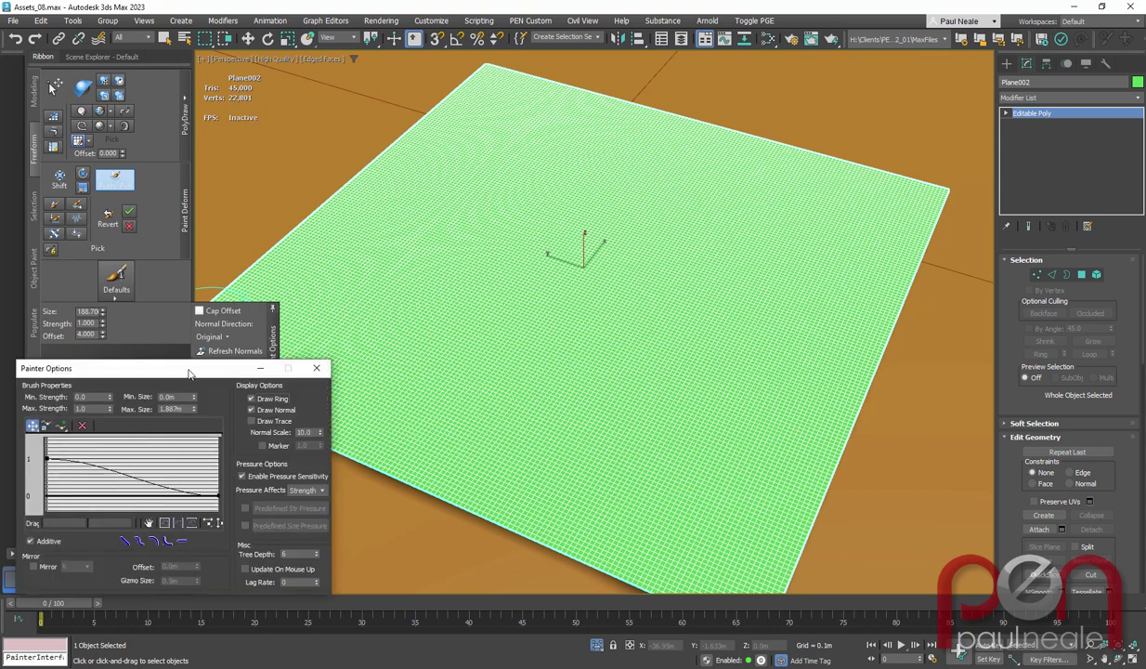
pyautogui.moveTo(185, 368); pyautogui.dragTo(185, 389)
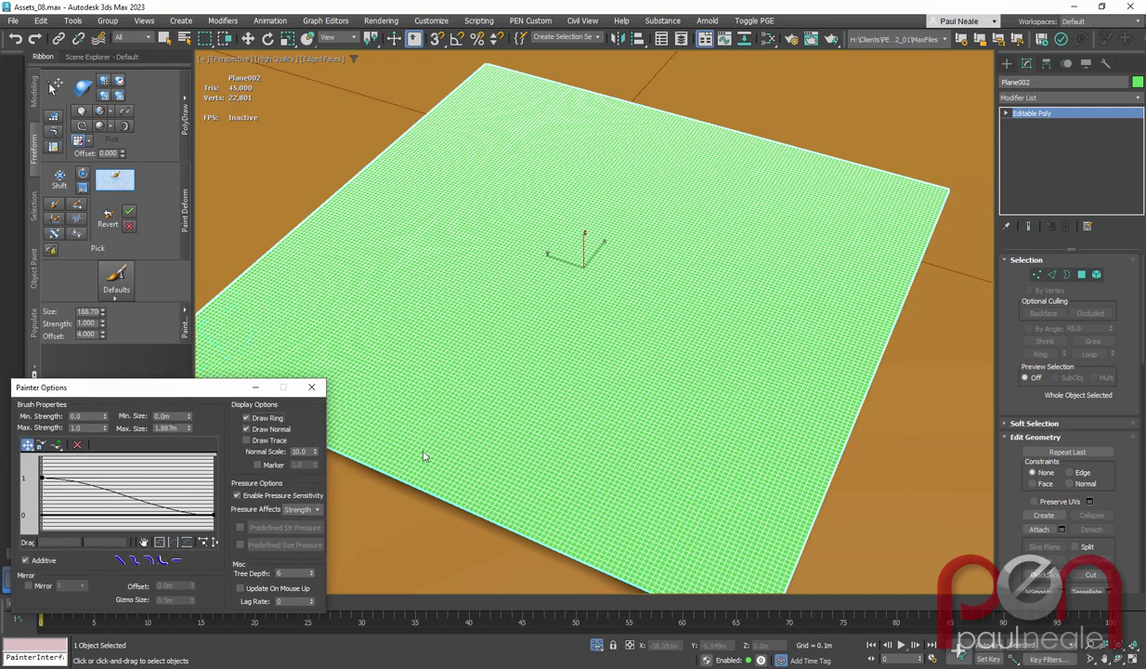
pyautogui.click(149, 561)
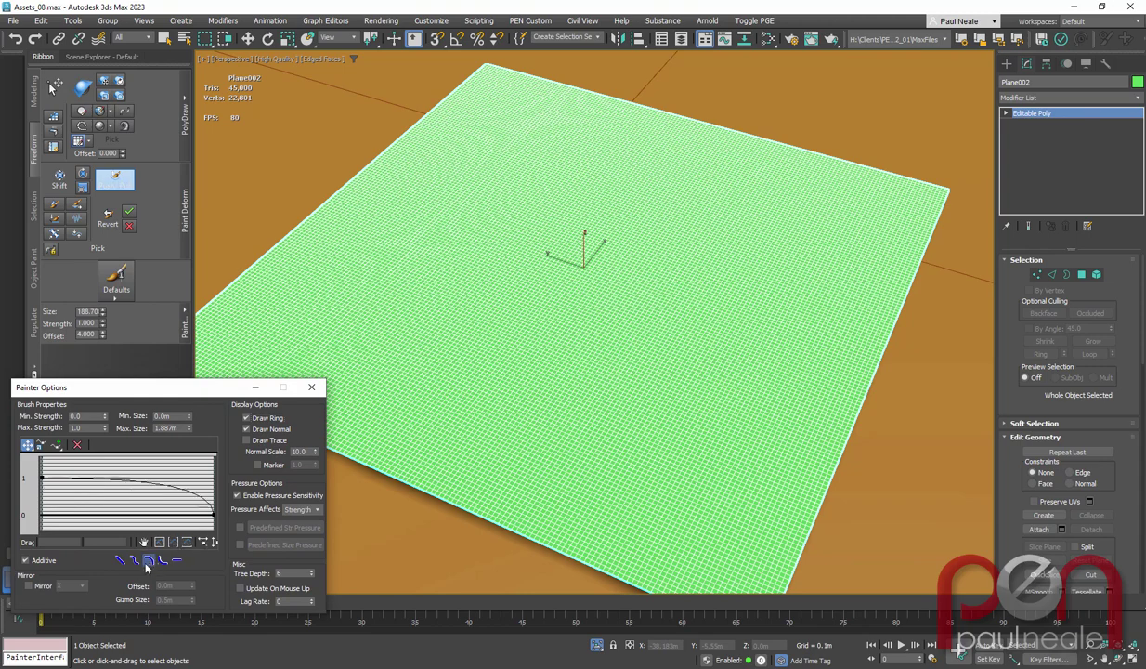
pyautogui.click(121, 561)
pyautogui.click(135, 561)
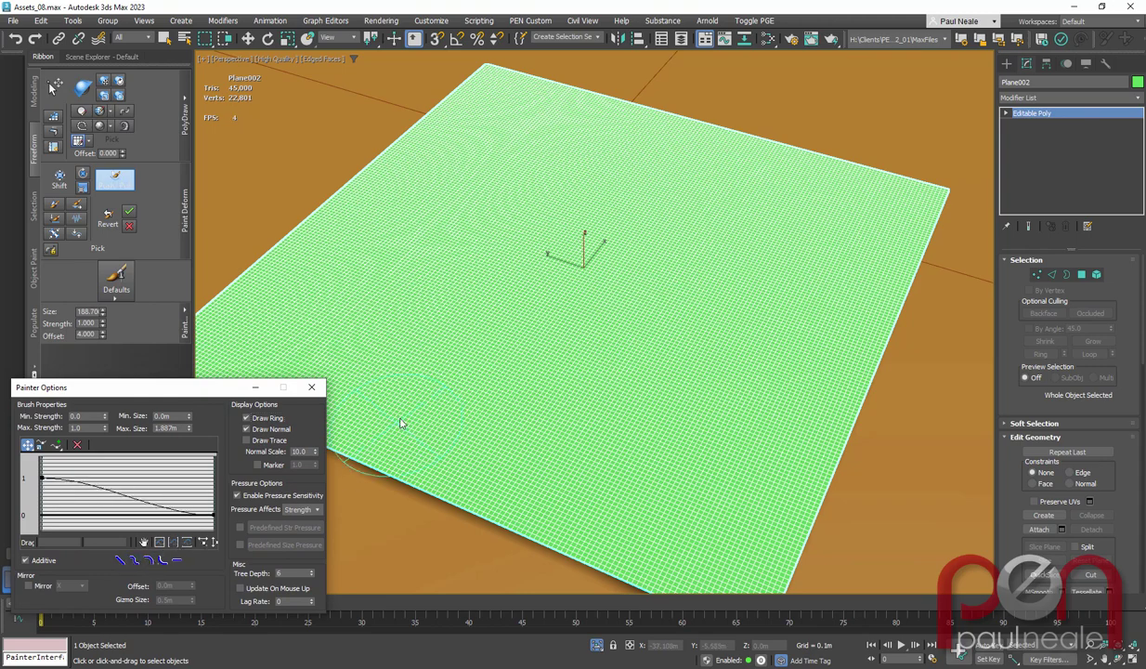
# Enlarge the Push/Pull brush to a size of about 353
pyautogui.keyDown('alt'); pyautogui.moveTo(465, 369); pyautogui.dragTo(577, 328, button='middle'); pyautogui.keyUp('alt')
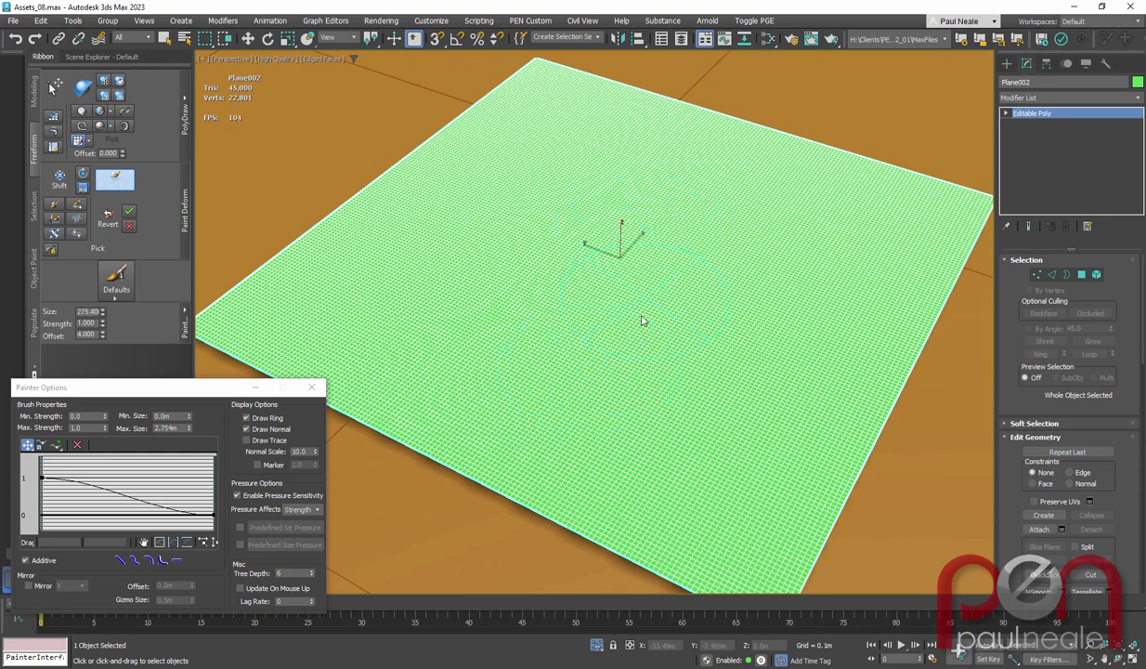
pyautogui.keyDown('ctrl'); pyautogui.keyDown('shift'); pyautogui.moveTo(641, 320); pyautogui.dragTo(650, 252); pyautogui.keyUp('shift'); pyautogui.keyUp('ctrl')
pyautogui.keyDown('ctrl'); pyautogui.keyDown('shift'); pyautogui.moveTo(688, 176); pyautogui.dragTo(689, 174); pyautogui.keyUp('shift'); pyautogui.keyUp('ctrl')
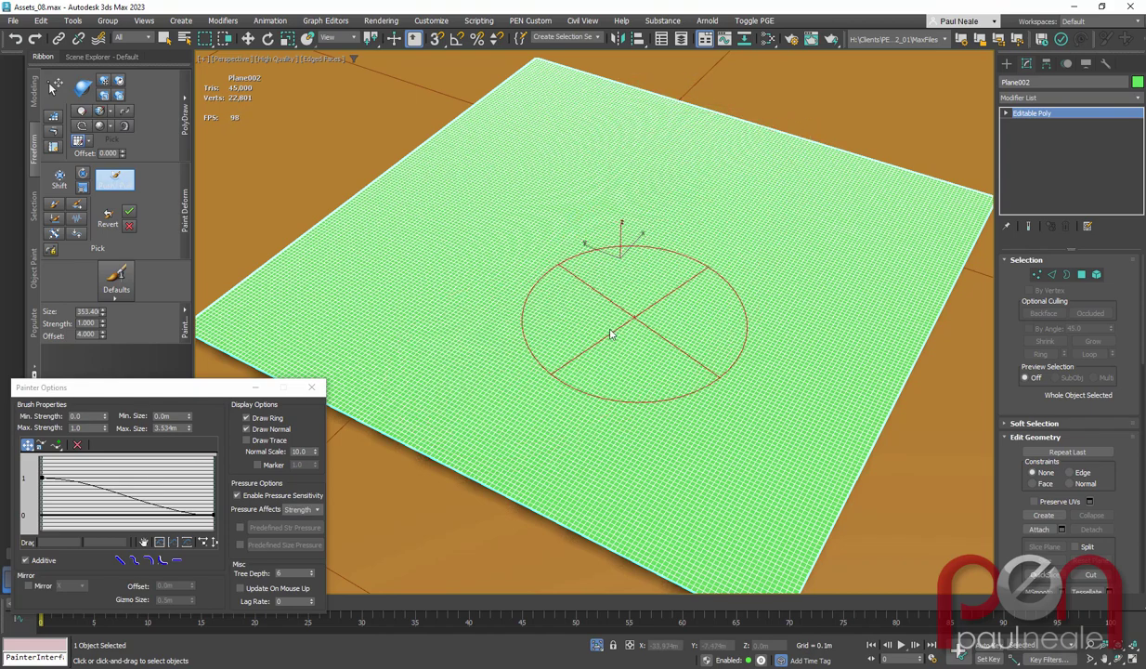
# Sculpt a raised dune ridge diagonally across the plane with Push/Pull strokes at a brush strength of about 26.6
pyautogui.moveTo(631, 246)
pyautogui.keyDown('alt'); pyautogui.mouseDown(button='middle')
pyautogui.moveTo(711, 265)
pyautogui.moveTo(719, 248)
pyautogui.moveTo(701, 278)
pyautogui.mouseUp(button='middle'); pyautogui.keyUp('alt')
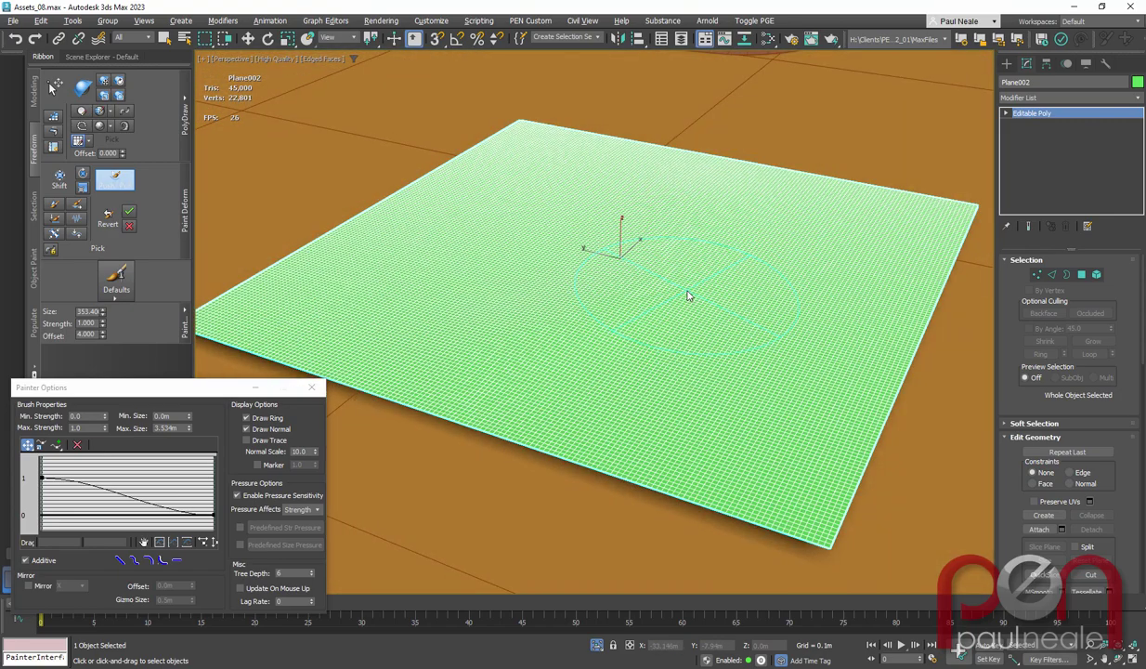
pyautogui.moveTo(685, 243); pyautogui.dragTo(604, 318)
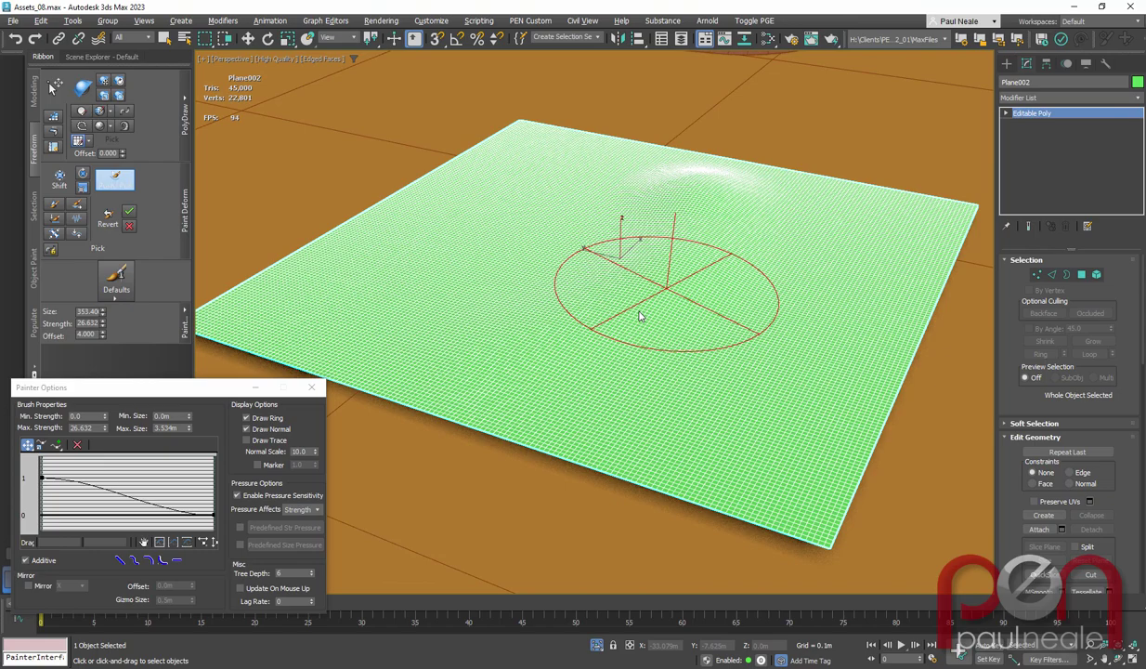
pyautogui.moveTo(767, 297)
pyautogui.keyDown('alt'); pyautogui.mouseDown(button='middle')
pyautogui.moveTo(681, 277)
pyautogui.moveTo(702, 223)
pyautogui.mouseUp(button='middle'); pyautogui.keyUp('alt')
pyautogui.moveTo(698, 226)
pyautogui.mouseDown()
pyautogui.moveTo(613, 323)
pyautogui.moveTo(591, 316)
pyautogui.moveTo(479, 346)
pyautogui.mouseUp()
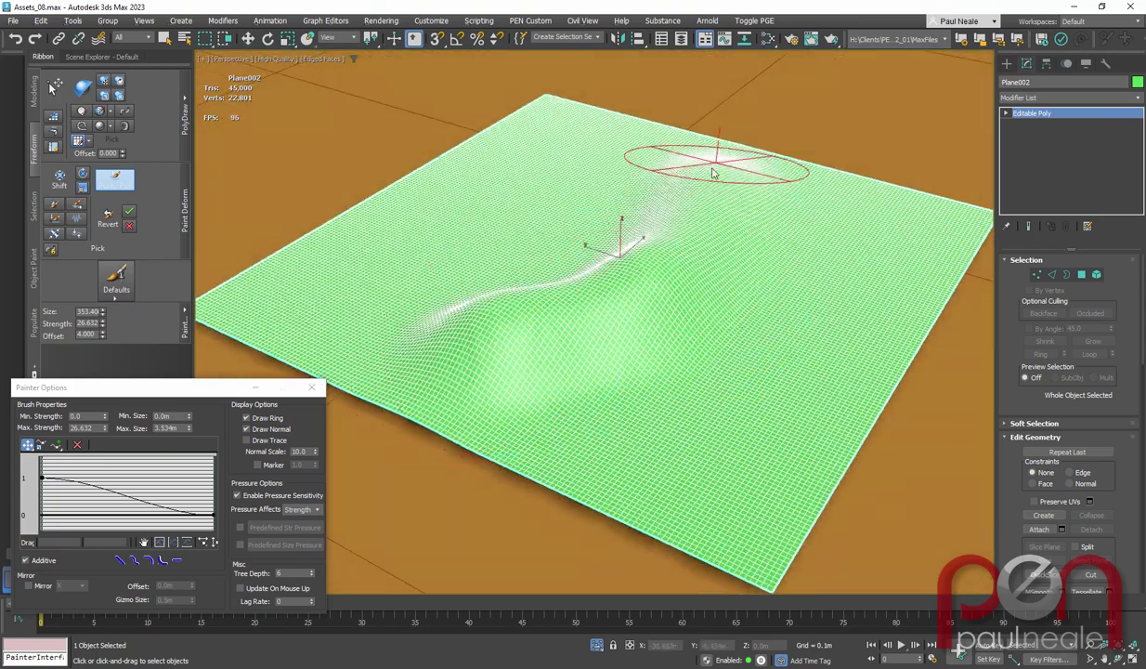
pyautogui.moveTo(716, 177)
pyautogui.mouseDown()
pyautogui.moveTo(740, 166)
pyautogui.moveTo(683, 282)
pyautogui.mouseUp()
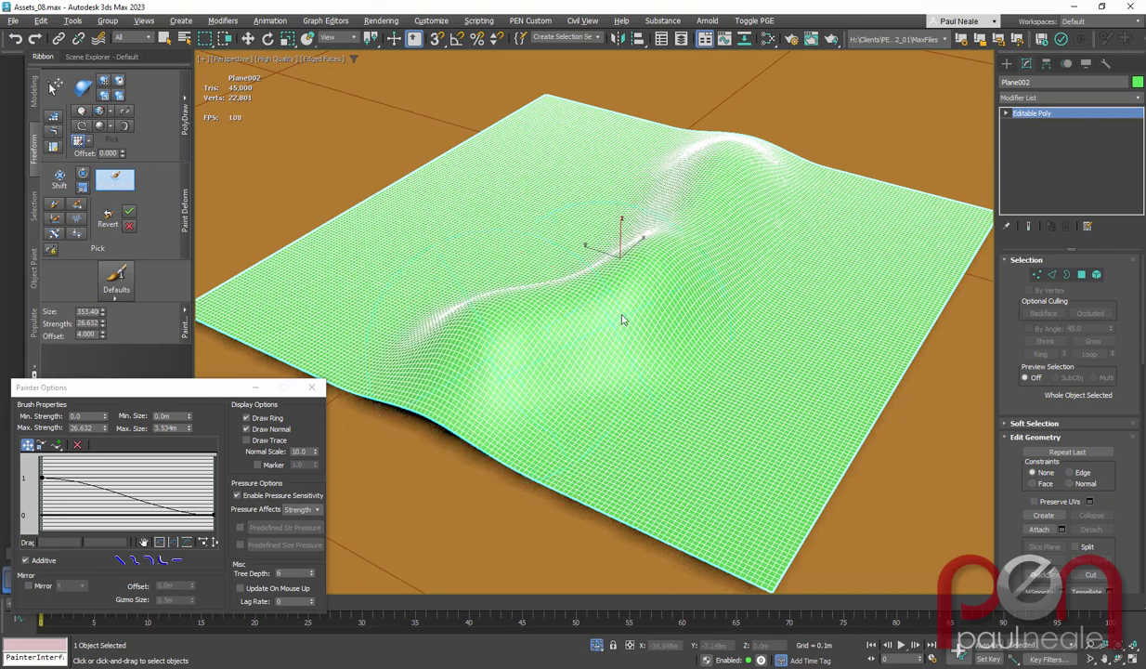
# Lower the Push/Pull brush strength to about 18.5 and reshape the dune ridge with broad strokes along its slope
pyautogui.moveTo(619, 319)
pyautogui.keyDown('alt'); pyautogui.mouseDown(button='middle')
pyautogui.moveTo(563, 302)
pyautogui.moveTo(663, 239)
pyautogui.moveTo(743, 244)
pyautogui.mouseUp(button='middle'); pyautogui.keyUp('alt')
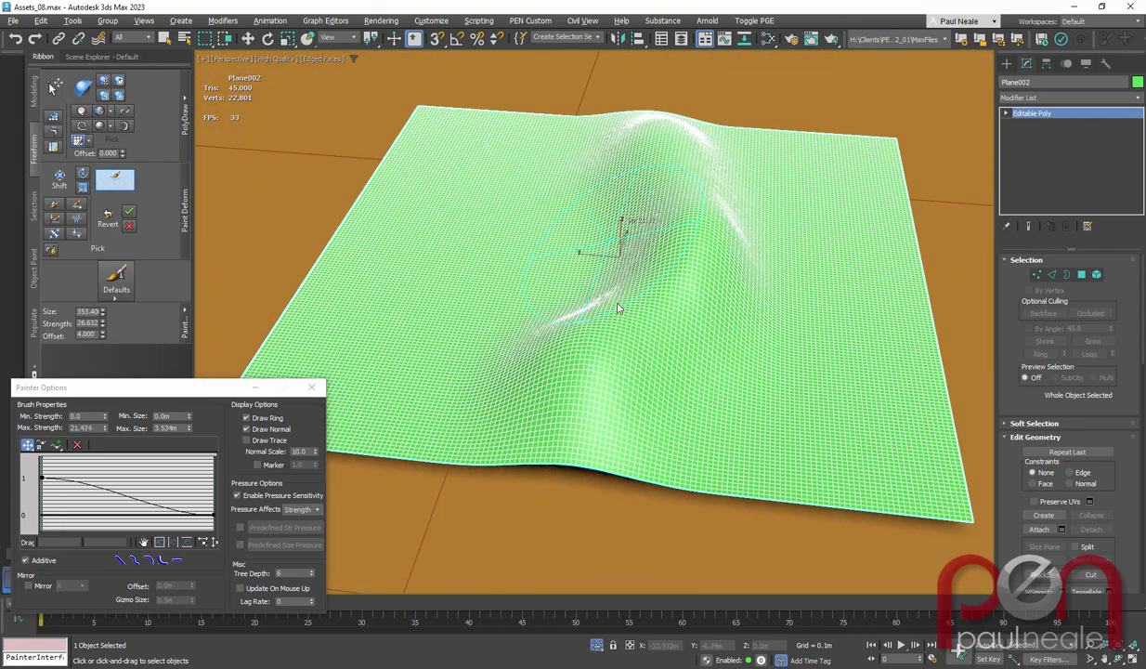
pyautogui.keyDown('alt'); pyautogui.keyDown('shift'); pyautogui.moveTo(622, 341); pyautogui.dragTo(622, 343); pyautogui.keyUp('shift'); pyautogui.keyUp('alt')
pyautogui.moveTo(587, 185)
pyautogui.mouseDown()
pyautogui.moveTo(604, 295)
pyautogui.moveTo(556, 309)
pyautogui.moveTo(617, 263)
pyautogui.moveTo(570, 260)
pyautogui.mouseUp()
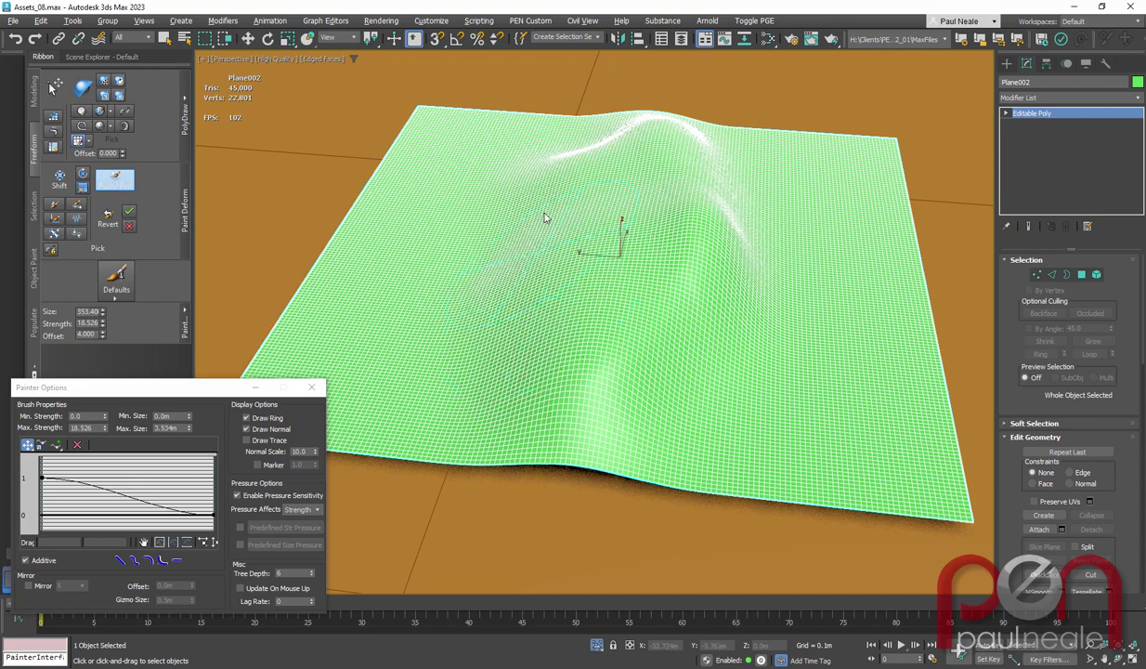
pyautogui.keyDown('alt'); pyautogui.moveTo(583, 248); pyautogui.dragTo(576, 272, button='middle'); pyautogui.keyUp('alt')
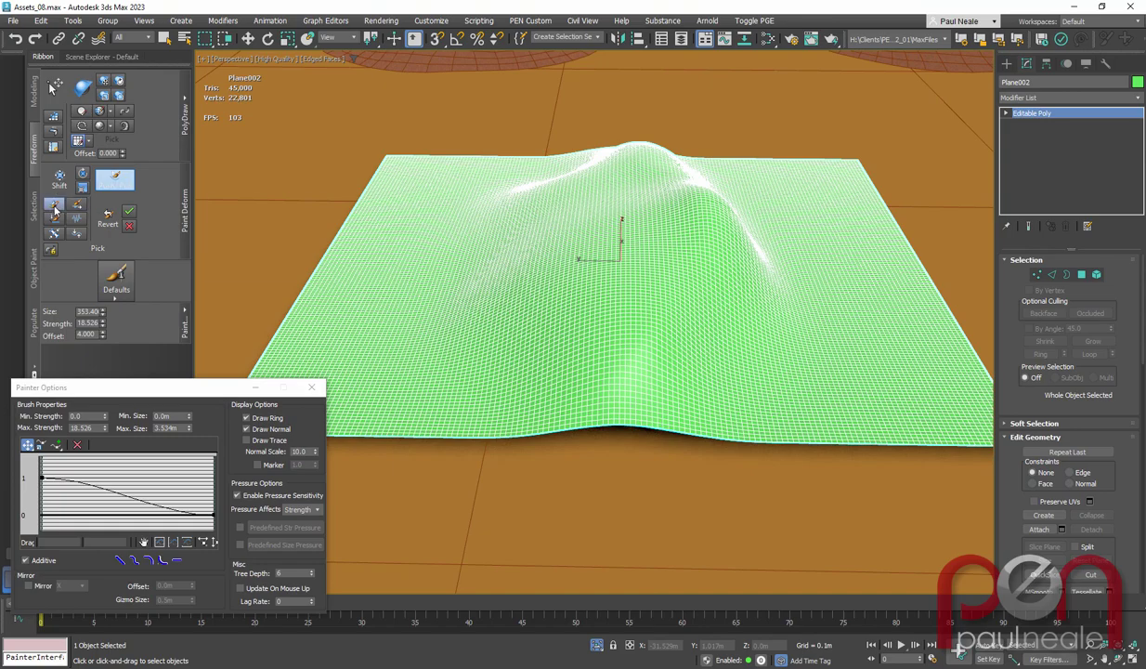
pyautogui.keyDown('alt'); pyautogui.moveTo(540, 248); pyautogui.dragTo(550, 258, button='middle'); pyautogui.keyUp('alt')
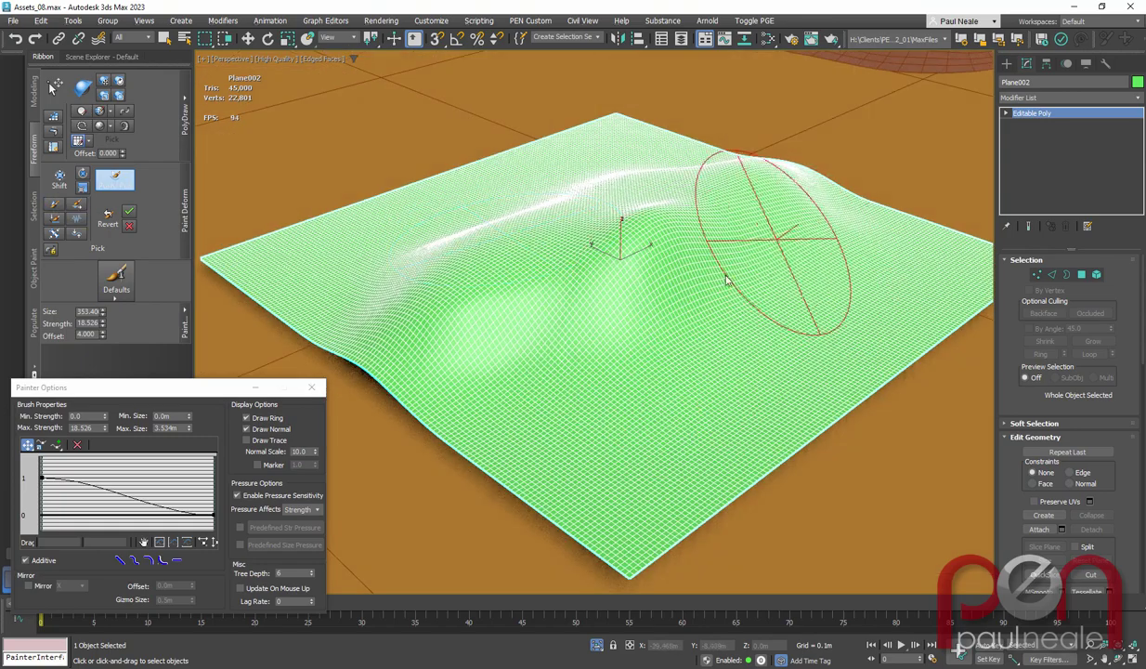
pyautogui.keyDown('alt'); pyautogui.moveTo(800, 320); pyautogui.dragTo(804, 226, button='middle'); pyautogui.keyUp('alt')
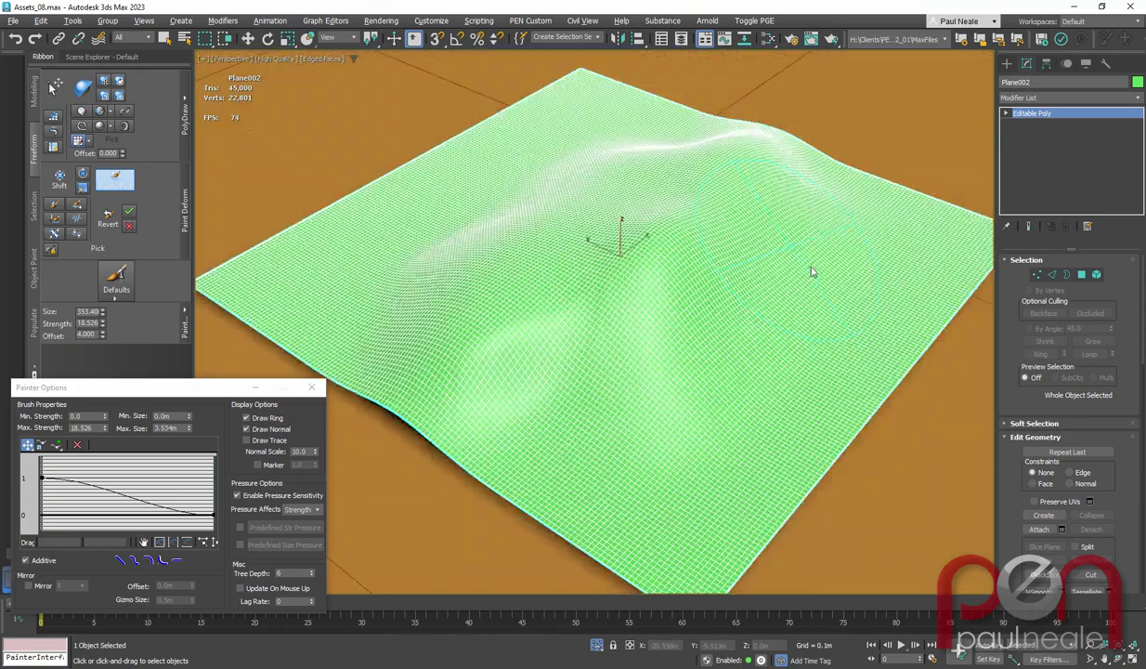
pyautogui.keyDown('alt'); pyautogui.moveTo(808, 269); pyautogui.dragTo(672, 348, button='middle'); pyautogui.keyUp('alt')
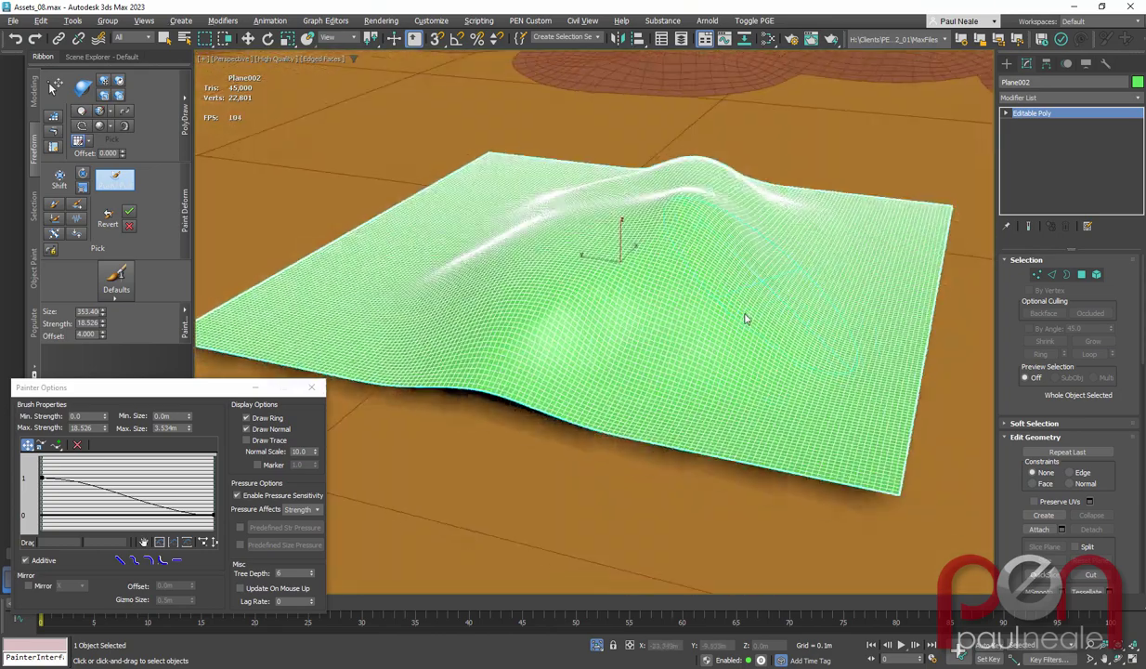
pyautogui.moveTo(745, 318)
pyautogui.keyDown('alt'); pyautogui.mouseDown(button='middle')
pyautogui.moveTo(754, 243)
pyautogui.moveTo(663, 274)
pyautogui.moveTo(706, 322)
pyautogui.moveTo(464, 417)
pyautogui.moveTo(614, 373)
pyautogui.moveTo(345, 285)
pyautogui.mouseUp(button='middle'); pyautogui.keyUp('alt')
pyautogui.press('w')
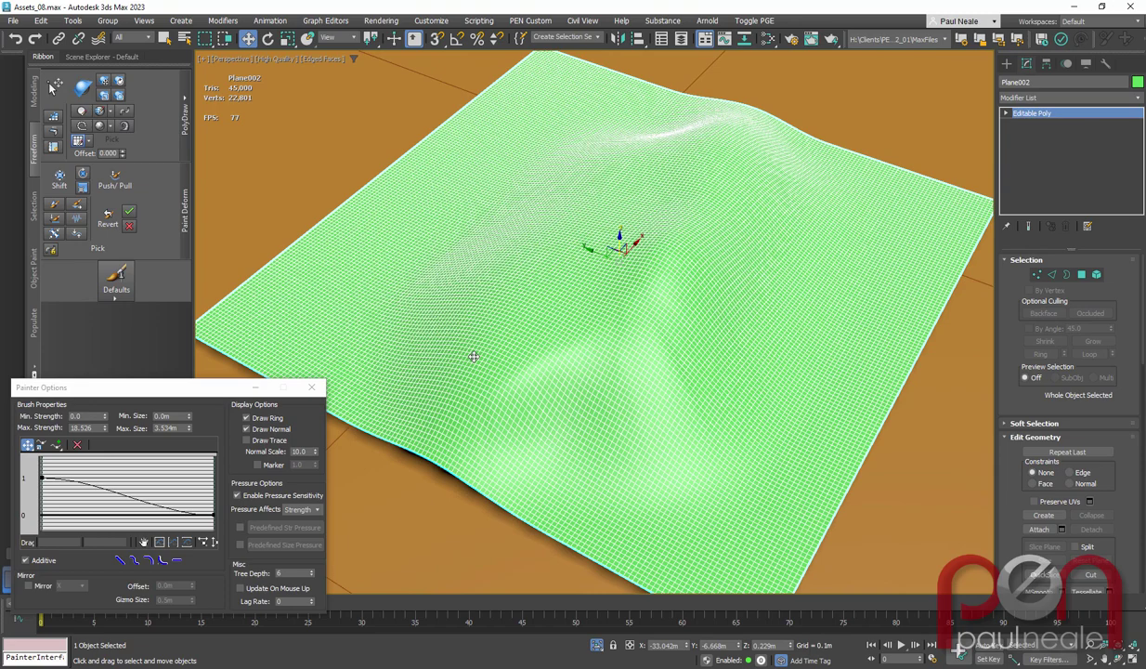
# Flatten the plane's raised edge near the start of the ridge with the Revert brush at a strength of 2.0
pyautogui.moveTo(473, 357); pyautogui.dragTo(487, 336, button='middle')
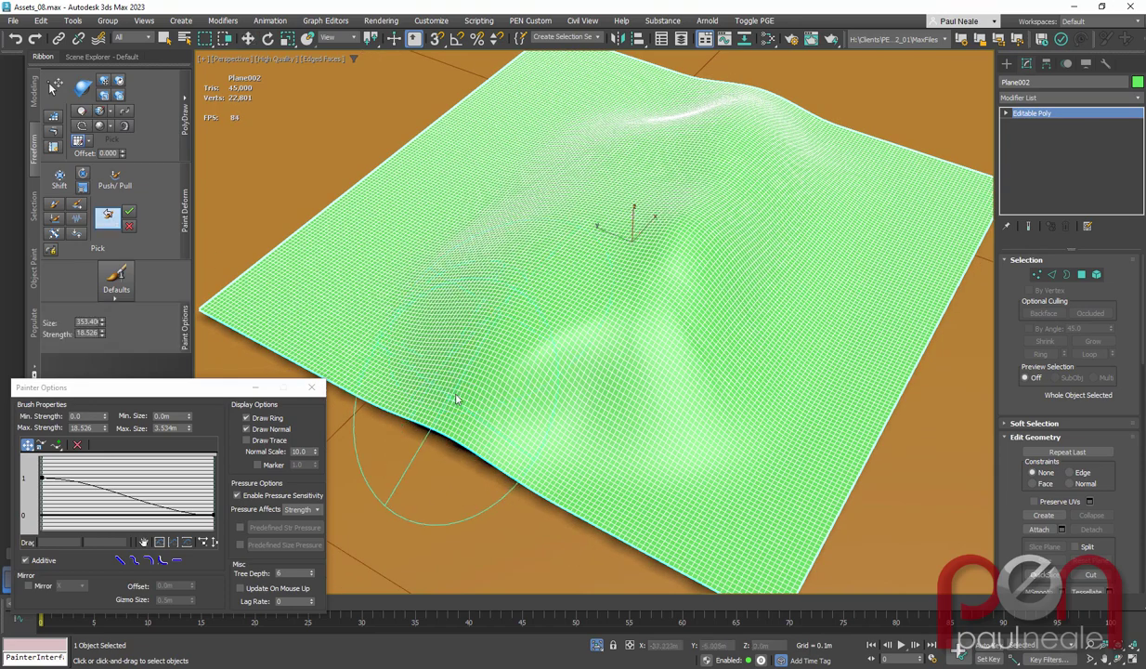
pyautogui.moveTo(454, 399); pyautogui.dragTo(586, 460)
pyautogui.hotkey('ctrl', 'z')
pyautogui.keyDown('alt'); pyautogui.keyDown('shift'); pyautogui.moveTo(524, 394); pyautogui.dragTo(517, 369); pyautogui.keyUp('shift'); pyautogui.keyUp('alt')
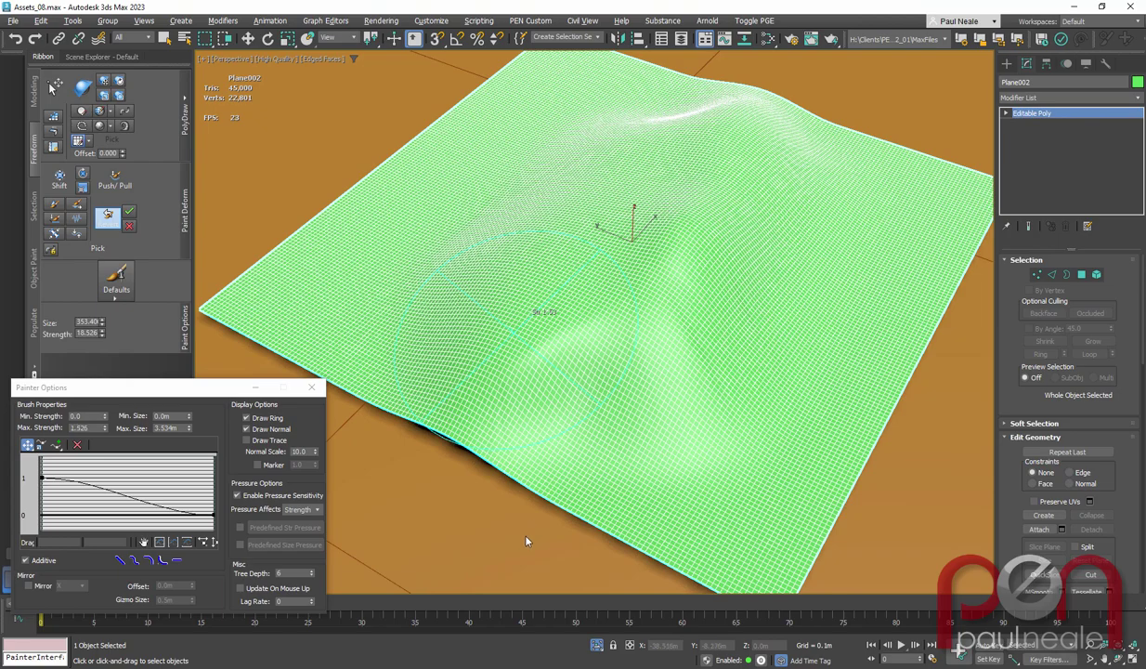
pyautogui.keyDown('alt'); pyautogui.keyDown('shift'); pyautogui.moveTo(526, 540); pyautogui.dragTo(525, 533); pyautogui.keyUp('shift'); pyautogui.keyUp('alt')
pyautogui.moveTo(422, 423)
pyautogui.mouseDown()
pyautogui.moveTo(417, 410)
pyautogui.moveTo(574, 477)
pyautogui.mouseUp()
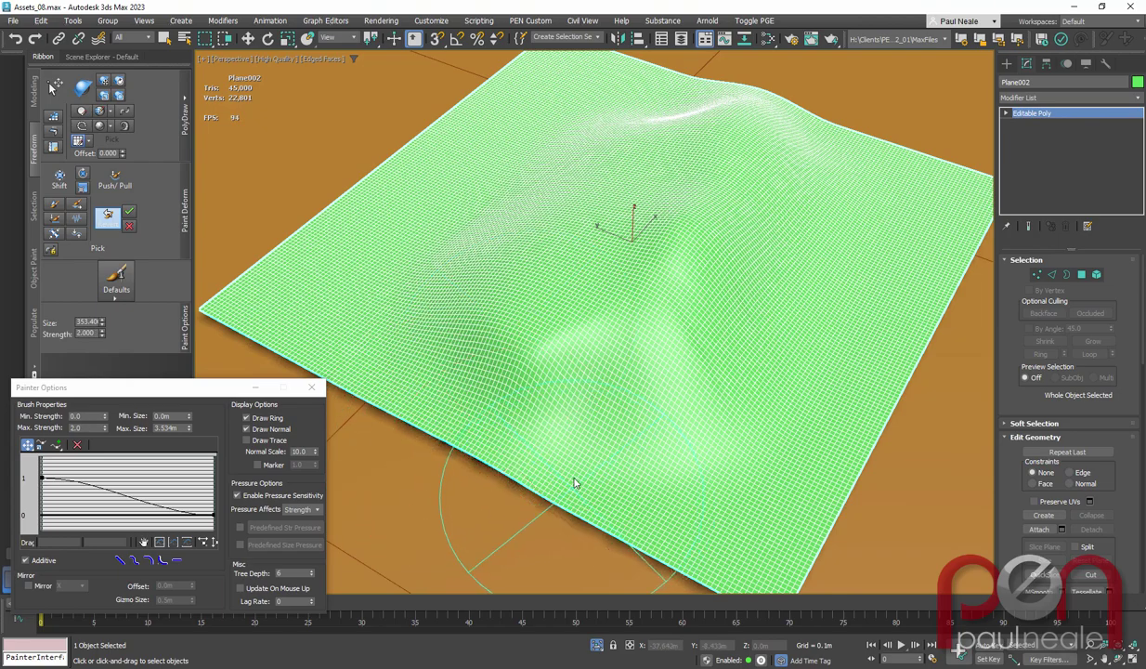
# Flatten the remaining bulge along the plane's border at the ridge's end with a Revert stroke
pyautogui.keyDown('alt'); pyautogui.moveTo(574, 482); pyautogui.dragTo(601, 375, button='middle'); pyautogui.keyUp('alt')
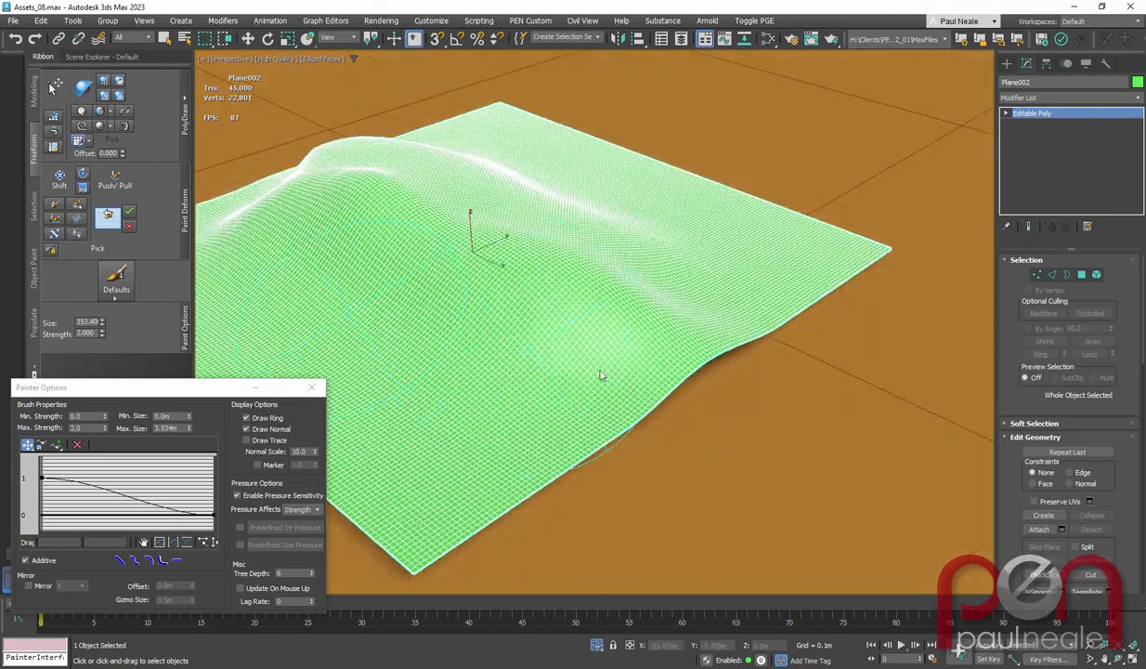
pyautogui.moveTo(639, 397); pyautogui.dragTo(821, 303)
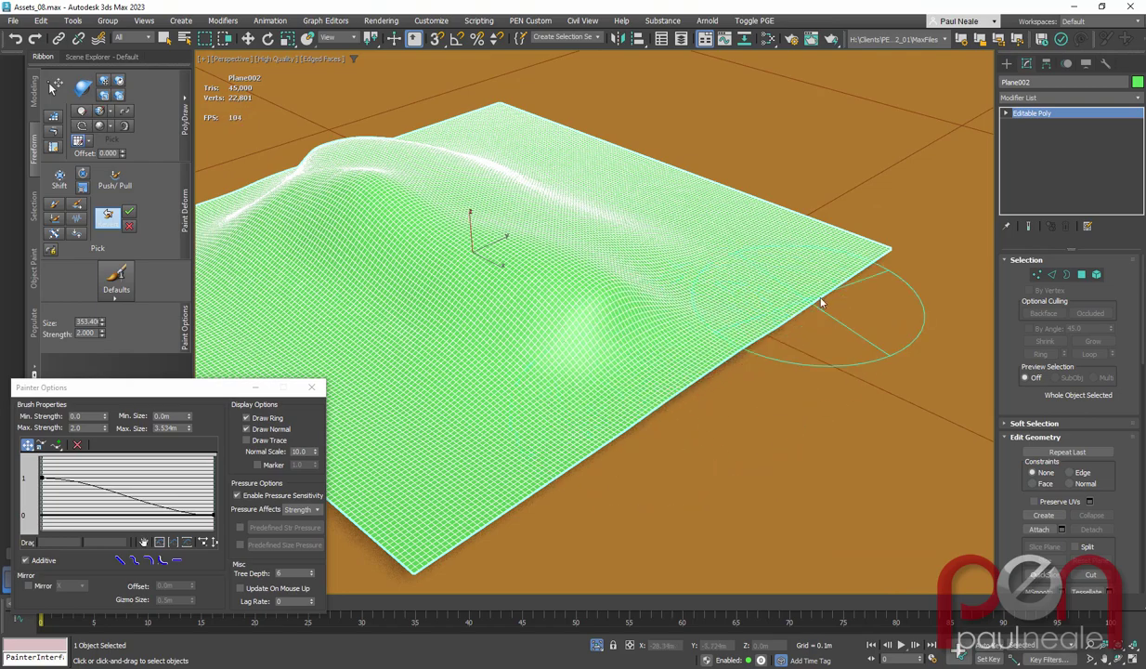
pyautogui.moveTo(823, 297)
pyautogui.keyDown('alt'); pyautogui.mouseDown(button='middle')
pyautogui.moveTo(732, 389)
pyautogui.moveTo(771, 386)
pyautogui.moveTo(766, 341)
pyautogui.mouseUp(button='middle'); pyautogui.keyUp('alt')
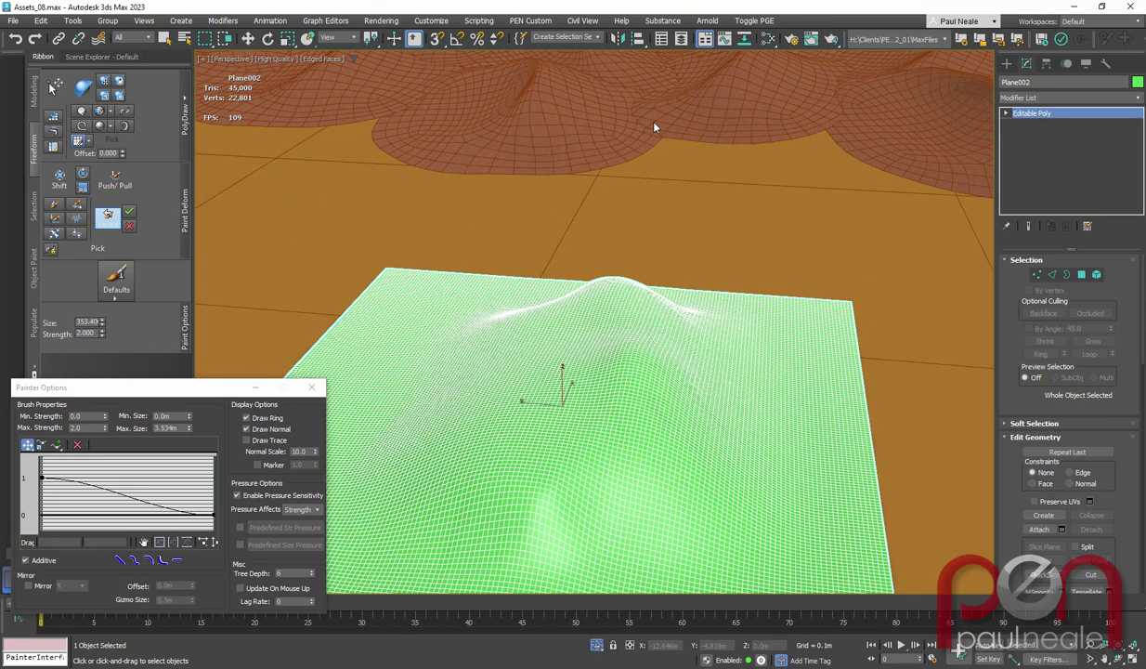
pyautogui.keyDown('alt'); pyautogui.moveTo(654, 127); pyautogui.dragTo(687, 286, button='middle'); pyautogui.keyUp('alt')
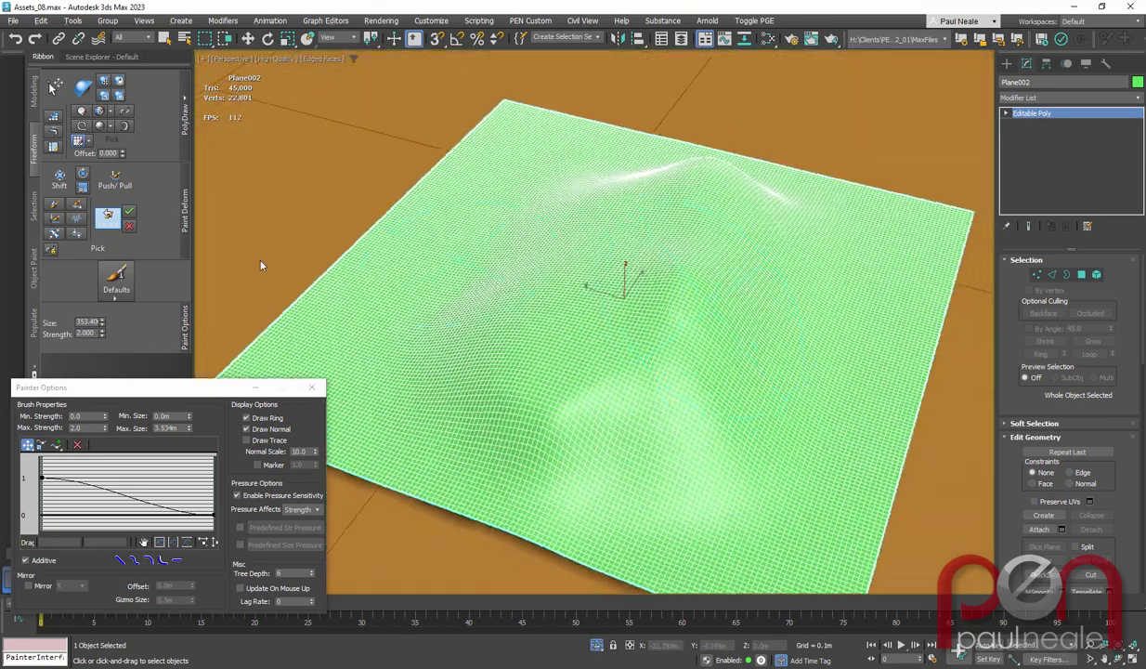
# Sharpen the dune's crest into a curved line with Pinch/Spread strokes along the ridge at a strength of 2.0
pyautogui.click(53, 234)
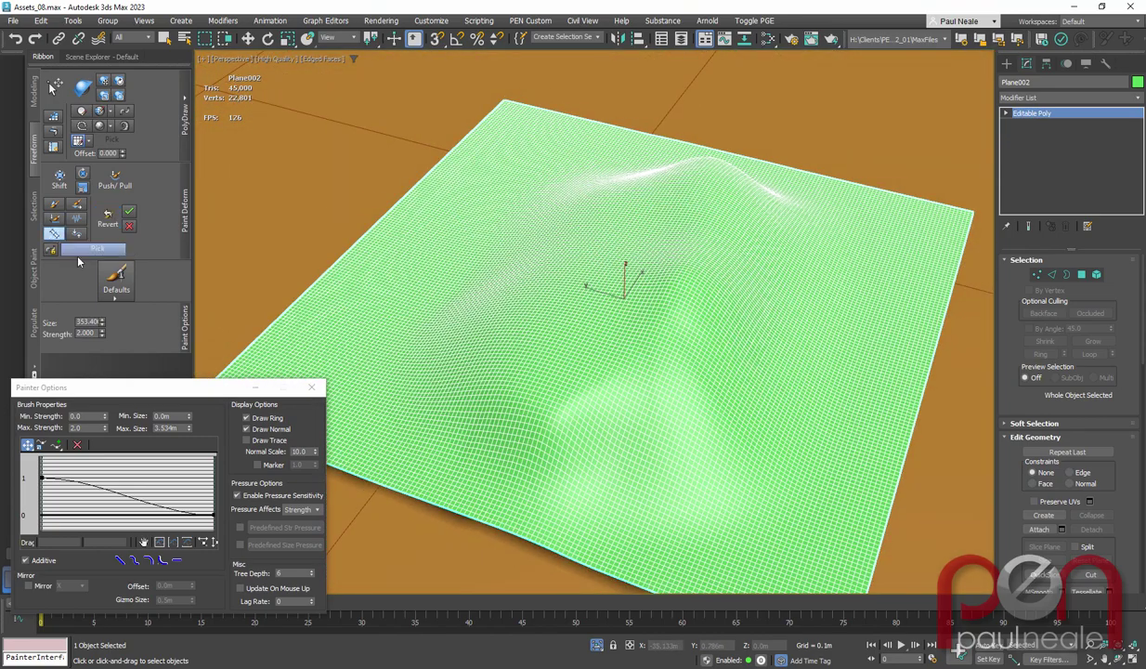
pyautogui.keyDown('alt'); pyautogui.moveTo(679, 323); pyautogui.dragTo(696, 272, button='middle'); pyautogui.keyUp('alt')
pyautogui.moveTo(703, 164)
pyautogui.mouseDown()
pyautogui.moveTo(660, 328)
pyautogui.moveTo(686, 359)
pyautogui.mouseUp()
pyautogui.moveTo(685, 358)
pyautogui.keyDown('alt'); pyautogui.mouseDown(button='middle')
pyautogui.moveTo(752, 281)
pyautogui.moveTo(684, 299)
pyautogui.mouseUp(button='middle'); pyautogui.keyUp('alt')
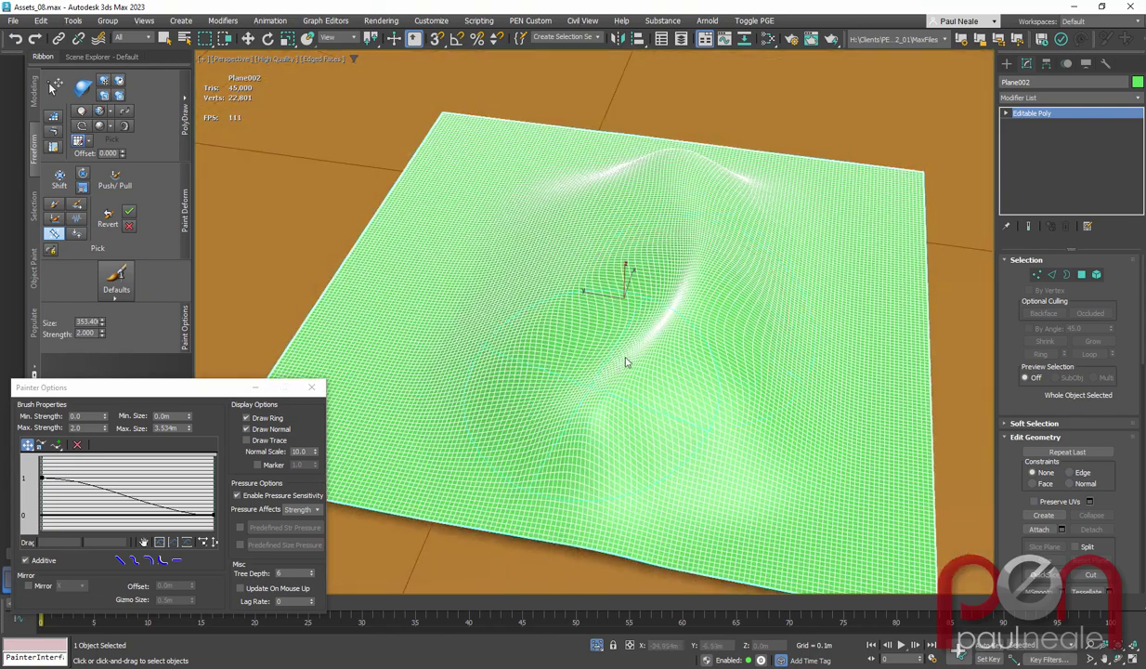
pyautogui.moveTo(687, 317)
pyautogui.mouseDown()
pyautogui.moveTo(706, 256)
pyautogui.moveTo(685, 199)
pyautogui.moveTo(702, 256)
pyautogui.mouseUp()
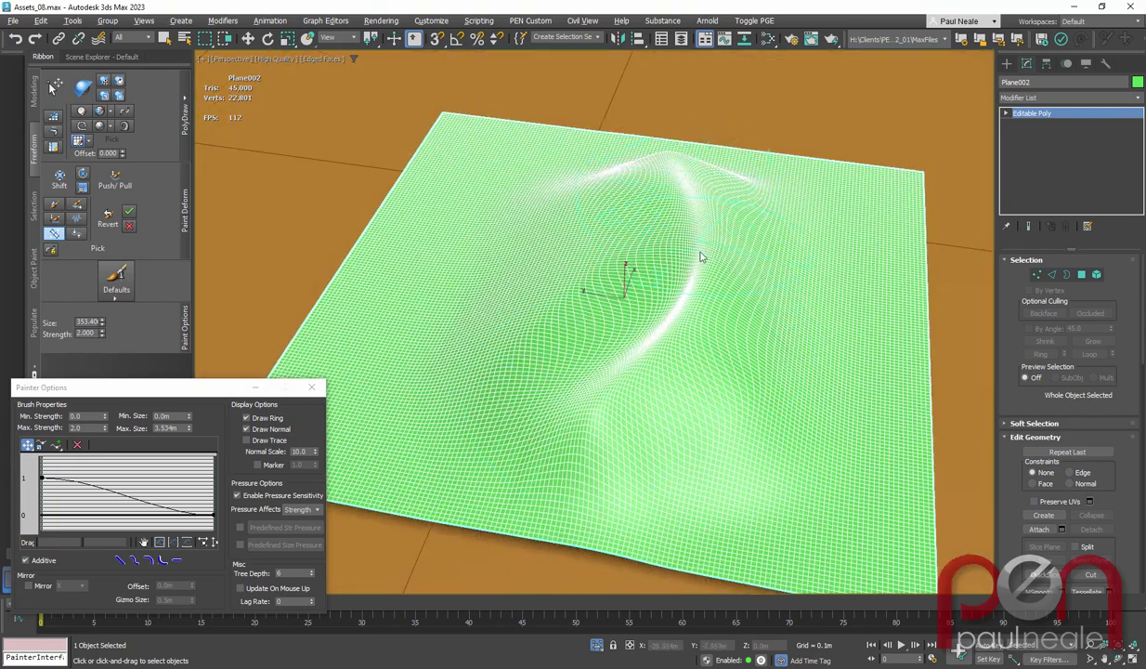
pyautogui.moveTo(701, 255)
pyautogui.keyDown('alt'); pyautogui.mouseDown(button='middle')
pyautogui.moveTo(616, 262)
pyautogui.moveTo(754, 253)
pyautogui.mouseUp(button='middle'); pyautogui.keyUp('alt')
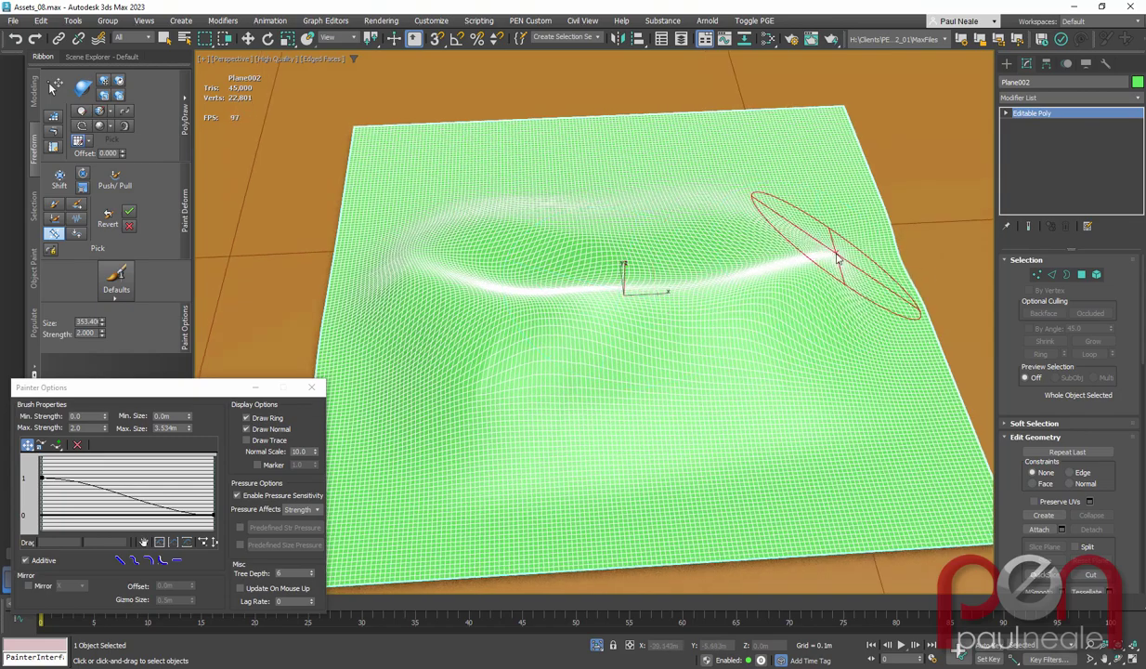
# Activate the Relax/Soften brush over the dune's inner slope and raise its strength to about 10.1
pyautogui.moveTo(706, 325)
pyautogui.keyDown('alt'); pyautogui.mouseDown(button='middle')
pyautogui.moveTo(673, 297)
pyautogui.moveTo(768, 317)
pyautogui.moveTo(604, 379)
pyautogui.moveTo(735, 305)
pyautogui.moveTo(781, 324)
pyautogui.mouseUp(button='middle'); pyautogui.keyUp('alt')
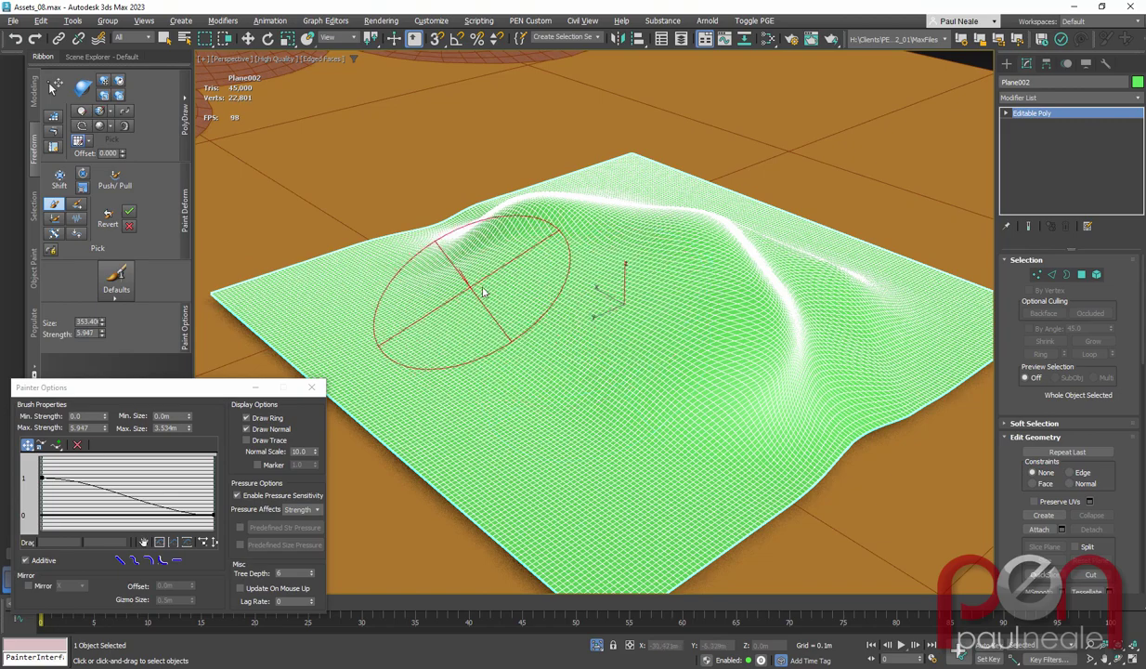
pyautogui.keyDown('alt'); pyautogui.keyDown('shift'); pyautogui.moveTo(580, 315); pyautogui.dragTo(580, 313); pyautogui.keyUp('shift'); pyautogui.keyUp('alt')
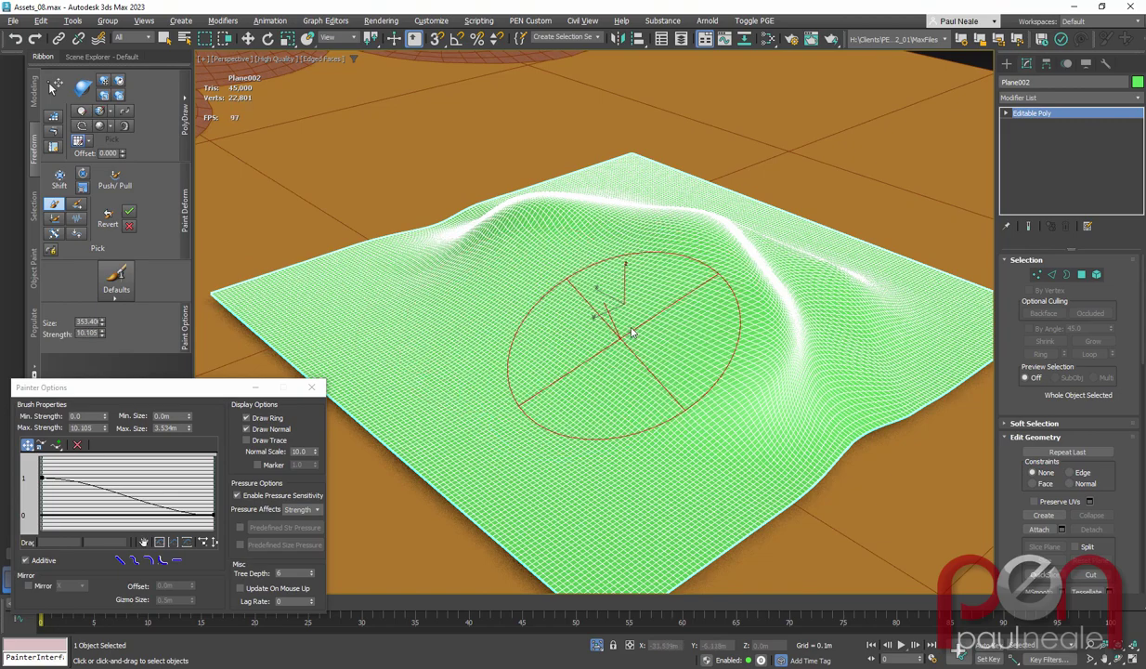
pyautogui.moveTo(489, 338)
pyautogui.keyDown('alt'); pyautogui.mouseDown(button='middle')
pyautogui.moveTo(562, 312)
pyautogui.moveTo(497, 345)
pyautogui.mouseUp(button='middle'); pyautogui.keyUp('alt')
# Sculpt the hollow slope inside the curved ridge with Push/Pull strokes at a strength of about 10.1
pyautogui.click(116, 180)
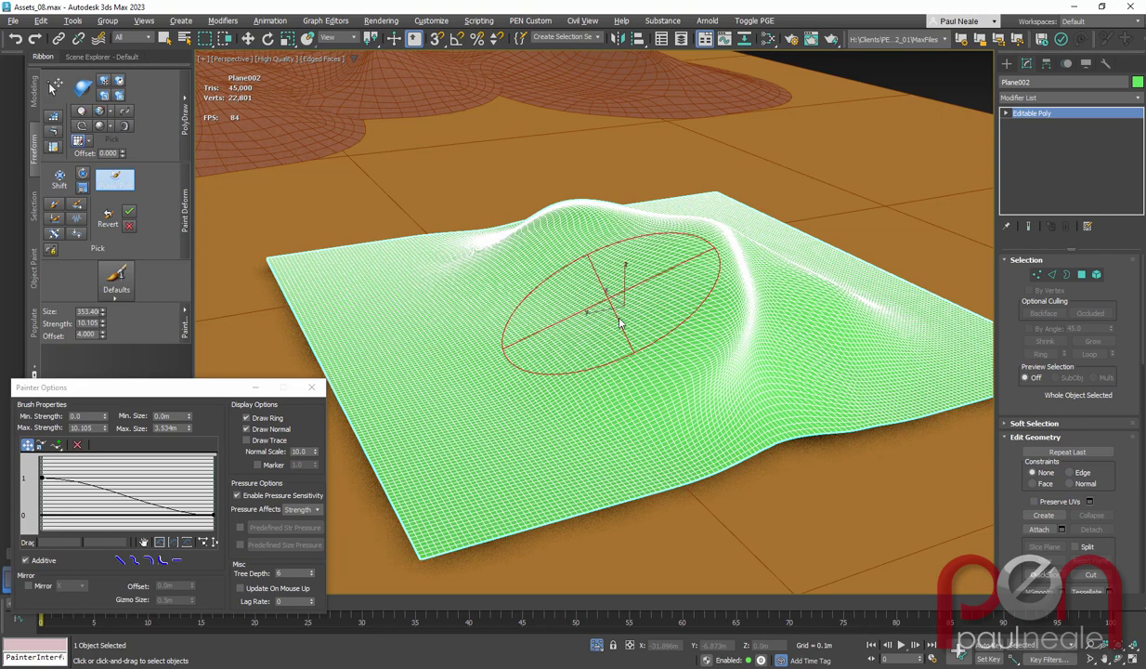
pyautogui.moveTo(514, 284)
pyautogui.keyDown('alt'); pyautogui.mouseDown(button='middle')
pyautogui.moveTo(590, 307)
pyautogui.moveTo(486, 328)
pyautogui.mouseUp(button='middle'); pyautogui.keyUp('alt')
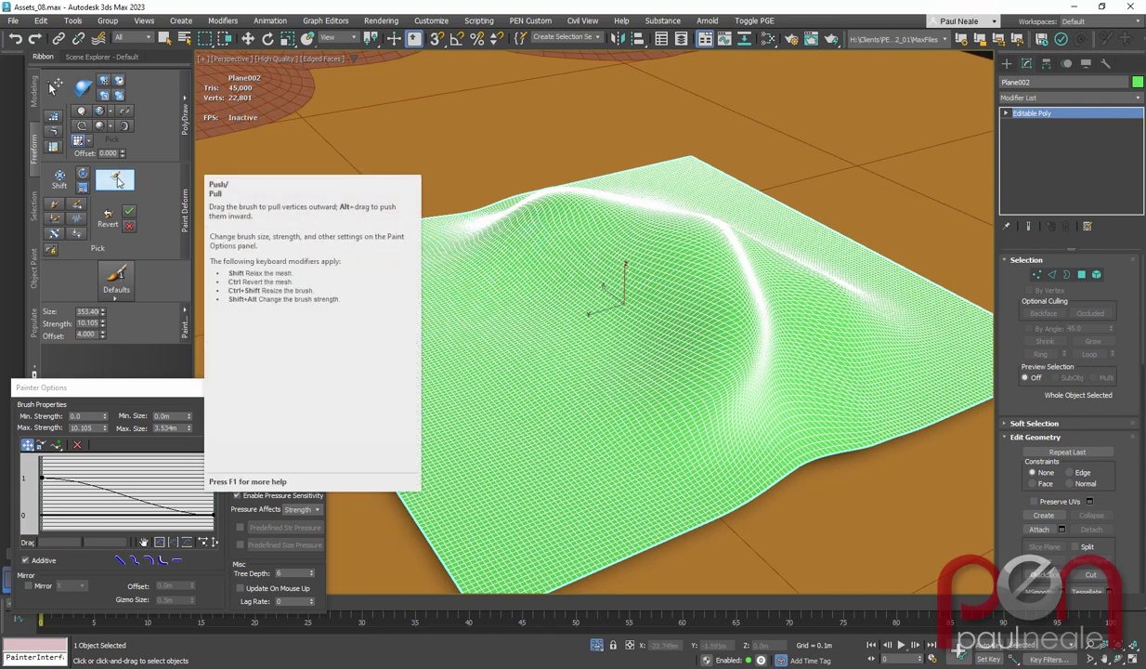
pyautogui.keyDown('alt'); pyautogui.moveTo(642, 344); pyautogui.dragTo(665, 372, button='middle'); pyautogui.keyUp('alt')
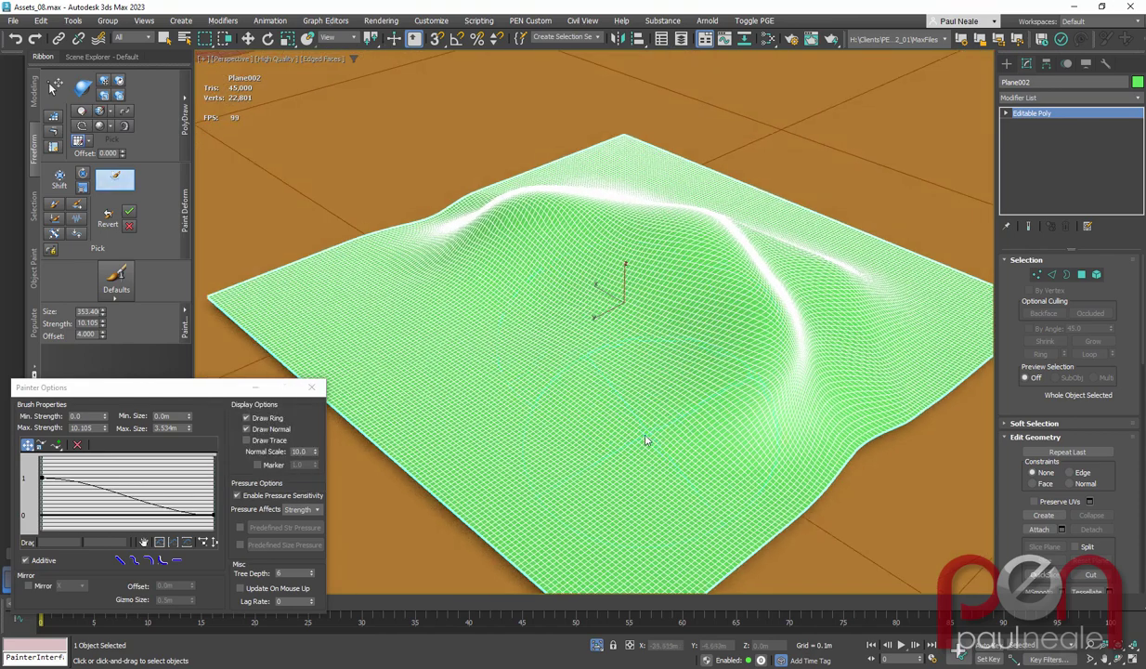
pyautogui.moveTo(646, 440)
pyautogui.mouseDown()
pyautogui.moveTo(693, 428)
pyautogui.moveTo(675, 353)
pyautogui.moveTo(691, 413)
pyautogui.mouseUp()
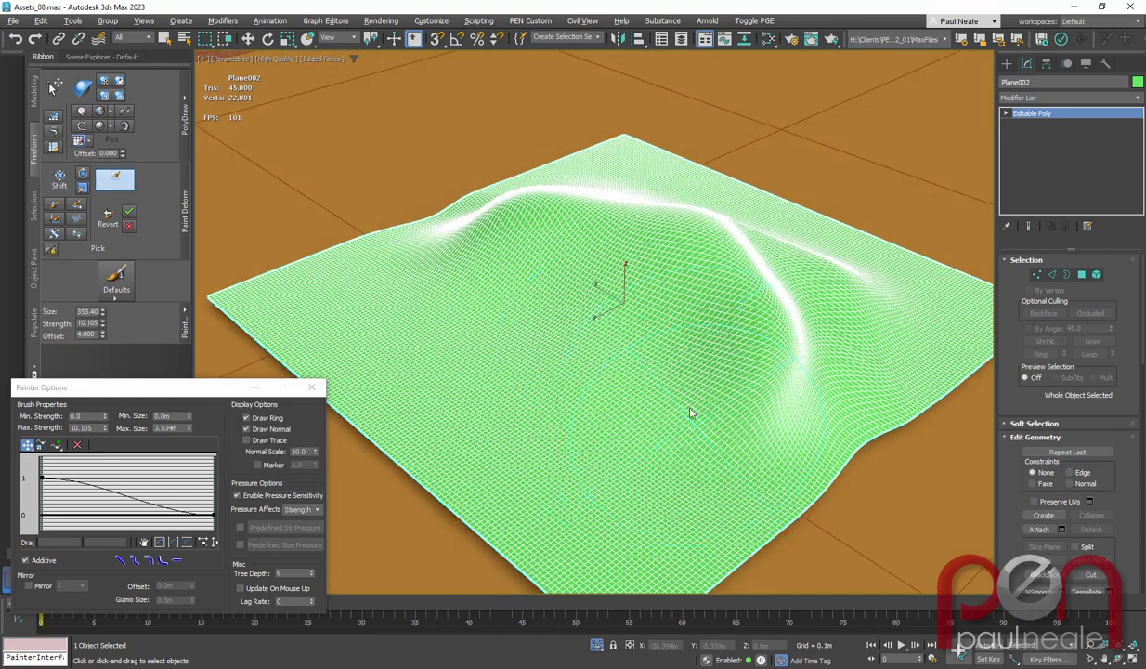
pyautogui.moveTo(641, 346); pyautogui.dragTo(502, 294)
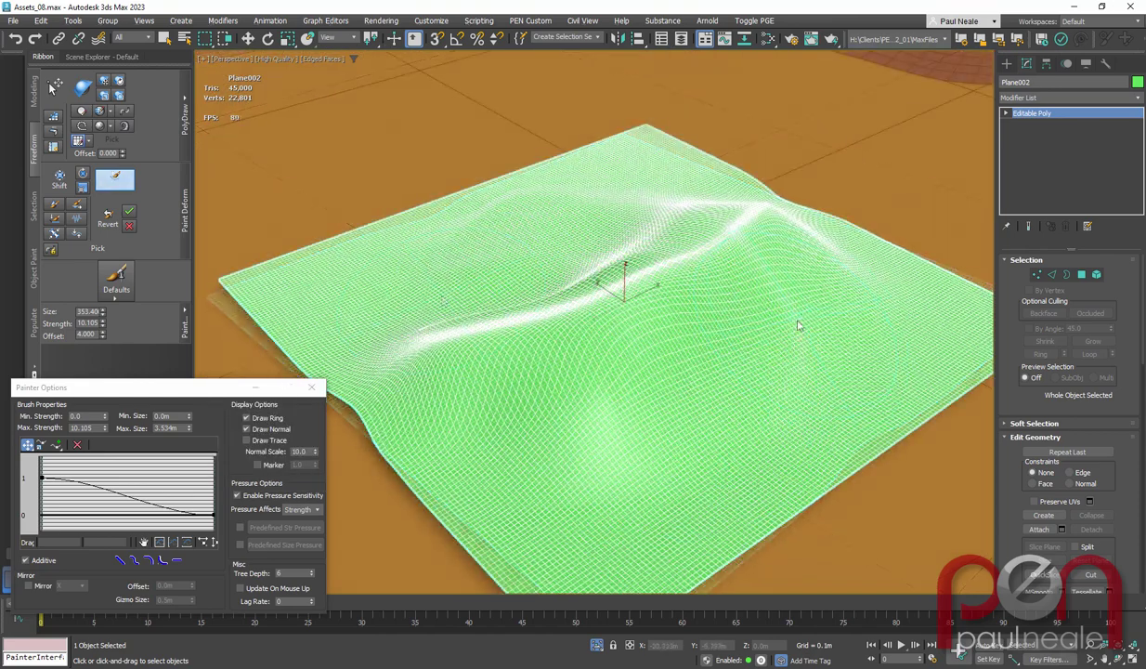
# Shape the dune's outer slope on the other side of the crest with Push/Pull strokes
pyautogui.moveTo(799, 325)
pyautogui.mouseDown()
pyautogui.moveTo(736, 368)
pyautogui.moveTo(770, 369)
pyautogui.mouseUp()
pyautogui.keyDown('alt'); pyautogui.moveTo(770, 368); pyautogui.dragTo(854, 315, button='middle'); pyautogui.keyUp('alt')
pyautogui.moveTo(760, 311)
pyautogui.mouseDown()
pyautogui.moveTo(725, 359)
pyautogui.moveTo(732, 396)
pyautogui.mouseUp()
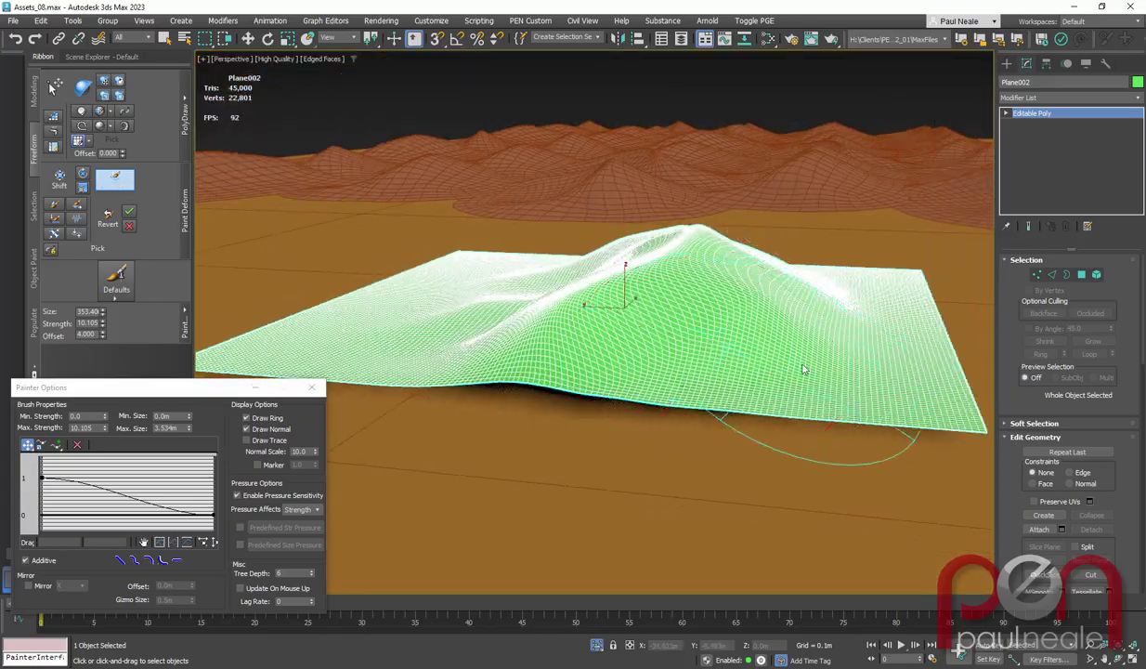
# Tighten the curved crest with Pinch/Spread strokes and reduce the brush size to about 281.7 and strength to about 7.7
pyautogui.moveTo(804, 372)
pyautogui.keyDown('alt'); pyautogui.mouseDown(button='middle')
pyautogui.moveTo(911, 408)
pyautogui.moveTo(969, 398)
pyautogui.moveTo(492, 234)
pyautogui.moveTo(361, 227)
pyautogui.mouseUp(button='middle'); pyautogui.keyUp('alt')
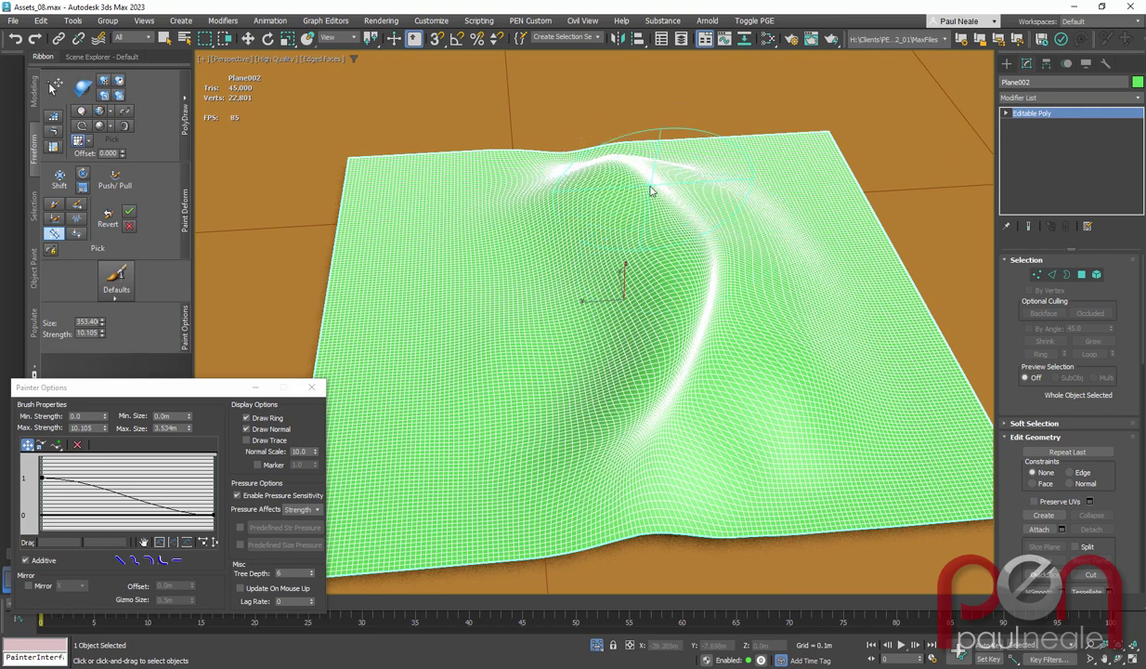
pyautogui.moveTo(651, 191)
pyautogui.mouseDown()
pyautogui.moveTo(678, 217)
pyautogui.moveTo(705, 282)
pyautogui.moveTo(676, 418)
pyautogui.moveTo(610, 435)
pyautogui.mouseUp()
pyautogui.moveTo(697, 283); pyautogui.dragTo(436, 388)
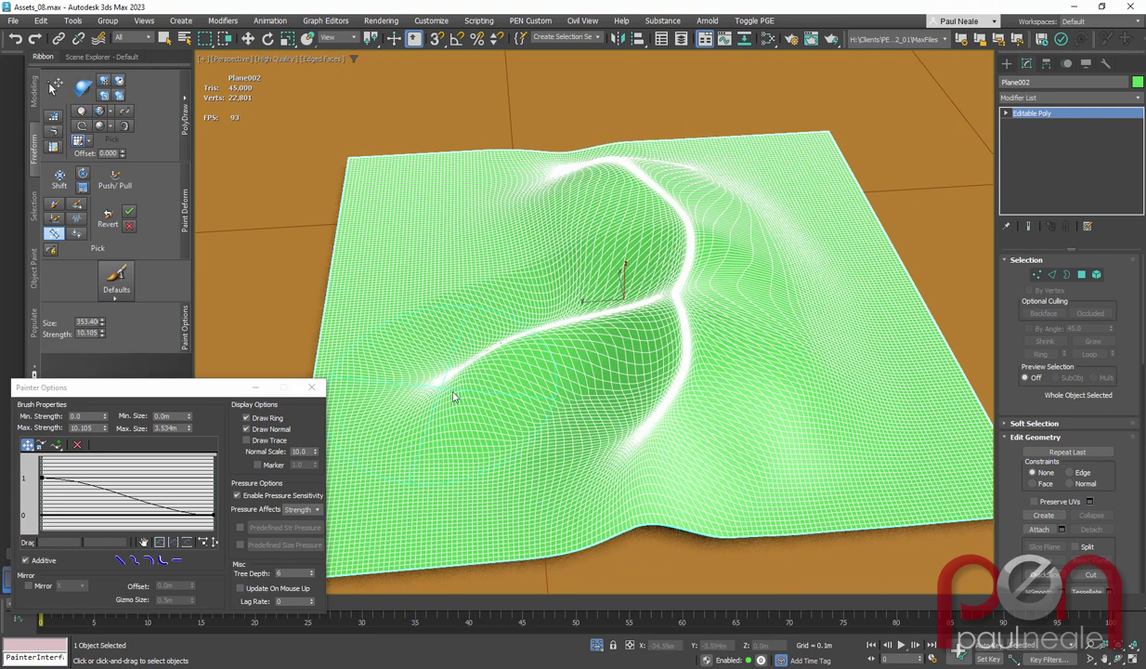
pyautogui.moveTo(668, 335)
pyautogui.keyDown('alt'); pyautogui.mouseDown(button='middle')
pyautogui.moveTo(731, 316)
pyautogui.moveTo(715, 370)
pyautogui.mouseUp(button='middle'); pyautogui.keyUp('alt')
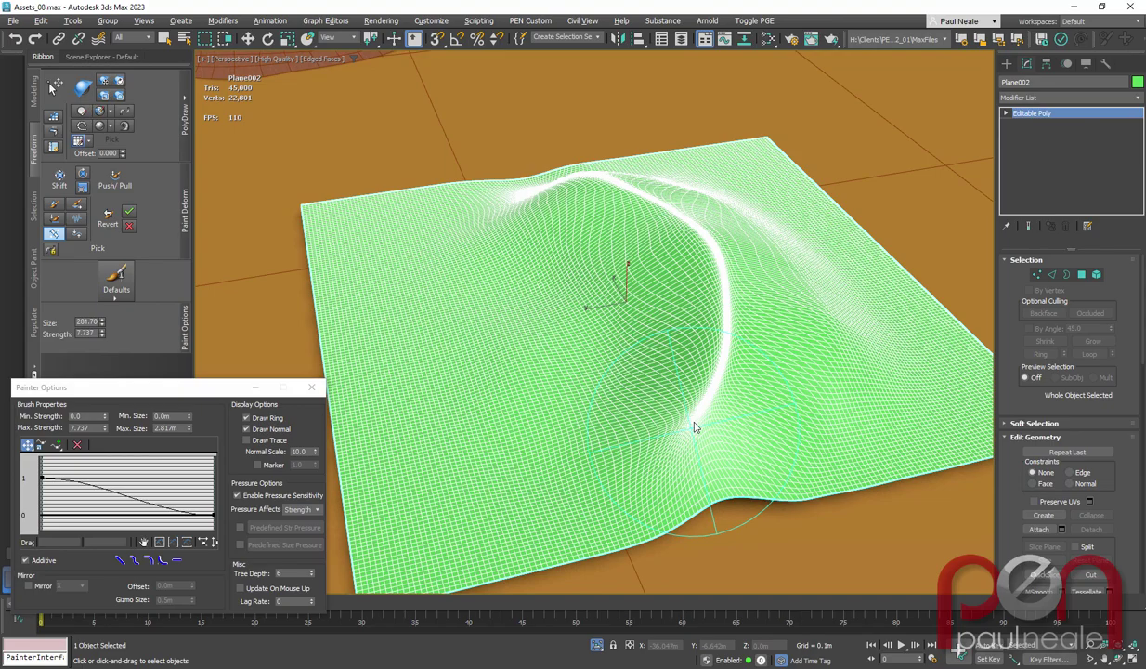
# Ease the bulging plane border at the end of the ridge back to flat with the Revert brush at a strength of about 0.9
pyautogui.moveTo(692, 431)
pyautogui.keyDown('alt'); pyautogui.mouseDown(button='middle')
pyautogui.moveTo(700, 360)
pyautogui.moveTo(546, 397)
pyautogui.moveTo(614, 340)
pyautogui.moveTo(603, 311)
pyautogui.mouseUp(button='middle'); pyautogui.keyUp('alt')
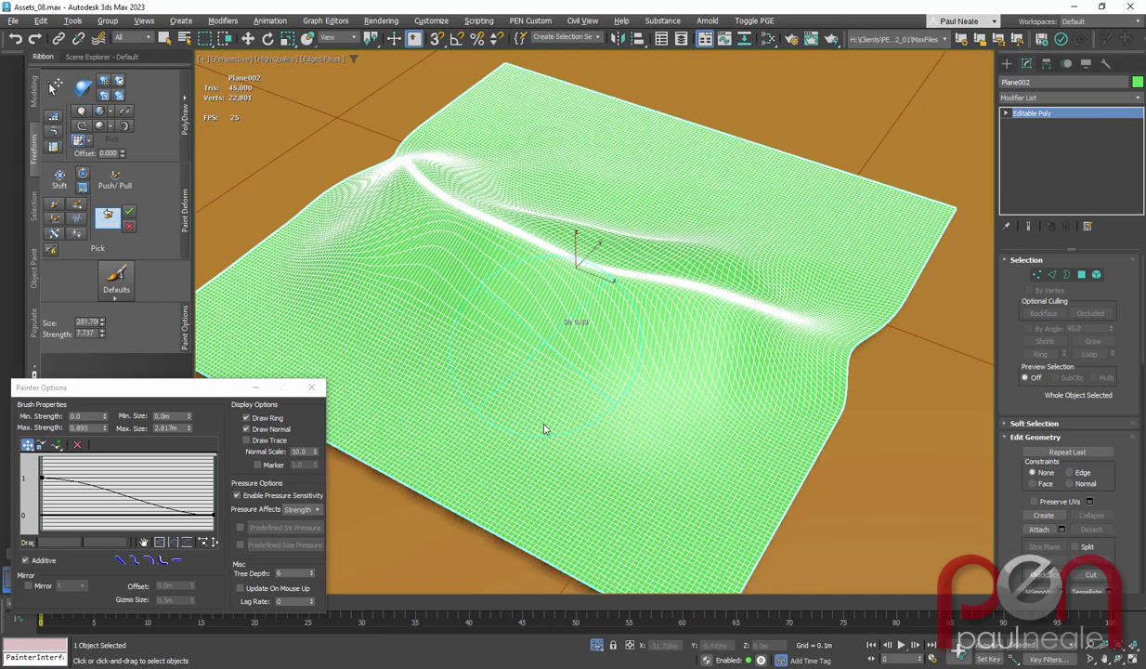
pyautogui.moveTo(895, 311)
pyautogui.mouseDown()
pyautogui.moveTo(839, 394)
pyautogui.moveTo(814, 401)
pyautogui.mouseUp()
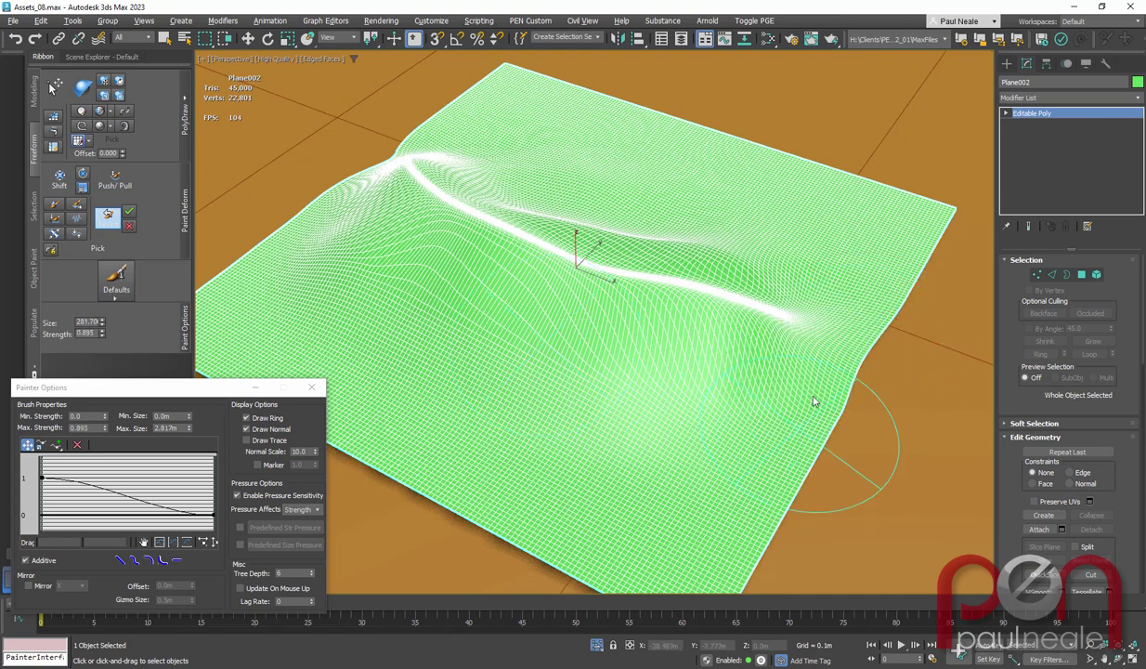
pyautogui.moveTo(869, 320)
pyautogui.mouseDown()
pyautogui.moveTo(836, 362)
pyautogui.moveTo(860, 369)
pyautogui.mouseUp()
pyautogui.moveTo(860, 369)
pyautogui.keyDown('alt'); pyautogui.mouseDown(button='middle')
pyautogui.moveTo(700, 371)
pyautogui.moveTo(792, 396)
pyautogui.moveTo(749, 314)
pyautogui.moveTo(655, 400)
pyautogui.mouseUp(button='middle'); pyautogui.keyUp('alt')
pyautogui.moveTo(655, 400)
pyautogui.mouseDown()
pyautogui.moveTo(548, 418)
pyautogui.moveTo(604, 437)
pyautogui.moveTo(555, 417)
pyautogui.moveTo(723, 391)
pyautogui.moveTo(597, 438)
pyautogui.moveTo(697, 418)
pyautogui.mouseUp()
# Refine the crest's tapering end with the Relax/Soften brush and the Pinch/Spread brush at a size of about 263.7
pyautogui.moveTo(779, 391)
pyautogui.keyDown('alt'); pyautogui.mouseDown(button='middle')
pyautogui.moveTo(695, 327)
pyautogui.moveTo(721, 354)
pyautogui.moveTo(612, 326)
pyautogui.mouseUp(button='middle'); pyautogui.keyUp('alt')
pyautogui.moveTo(576, 258)
pyautogui.keyDown('alt'); pyautogui.mouseDown(button='middle')
pyautogui.moveTo(585, 298)
pyautogui.moveTo(291, 260)
pyautogui.mouseUp(button='middle'); pyautogui.keyUp('alt')
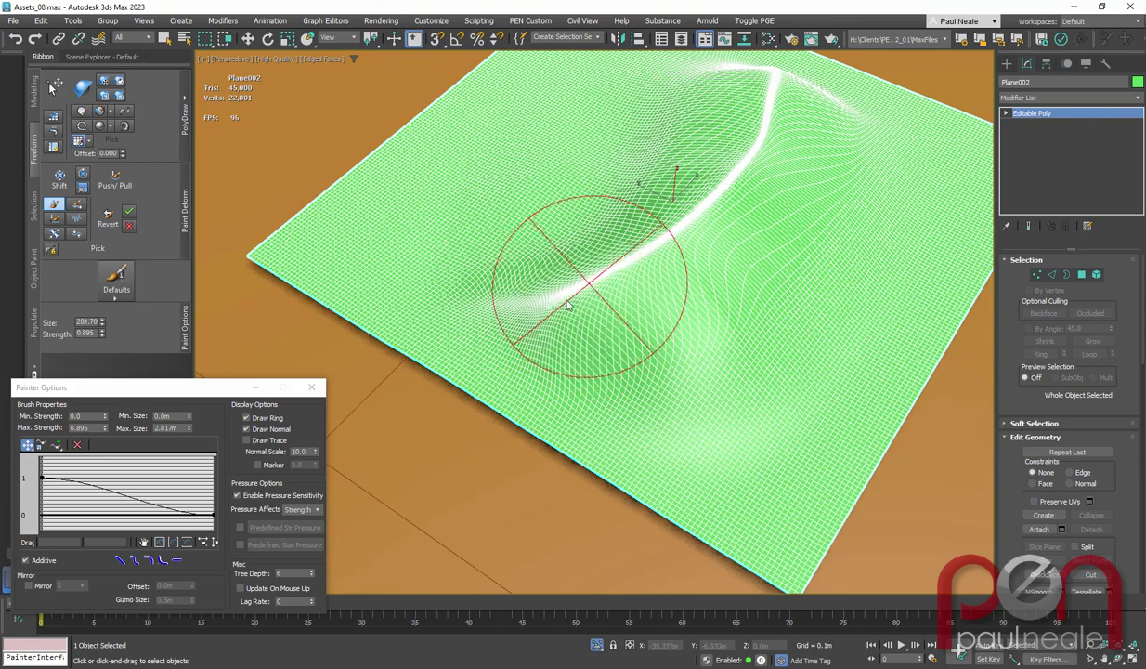
pyautogui.moveTo(661, 302)
pyautogui.keyDown('alt'); pyautogui.mouseDown(button='middle')
pyautogui.moveTo(511, 269)
pyautogui.moveTo(560, 259)
pyautogui.moveTo(582, 280)
pyautogui.moveTo(550, 243)
pyautogui.moveTo(500, 241)
pyautogui.moveTo(530, 260)
pyautogui.moveTo(515, 245)
pyautogui.mouseUp(button='middle'); pyautogui.keyUp('alt')
pyautogui.click(54, 234)
pyautogui.moveTo(520, 307)
pyautogui.keyDown('alt'); pyautogui.mouseDown(button='middle')
pyautogui.moveTo(545, 317)
pyautogui.moveTo(634, 299)
pyautogui.mouseUp(button='middle'); pyautogui.keyUp('alt')
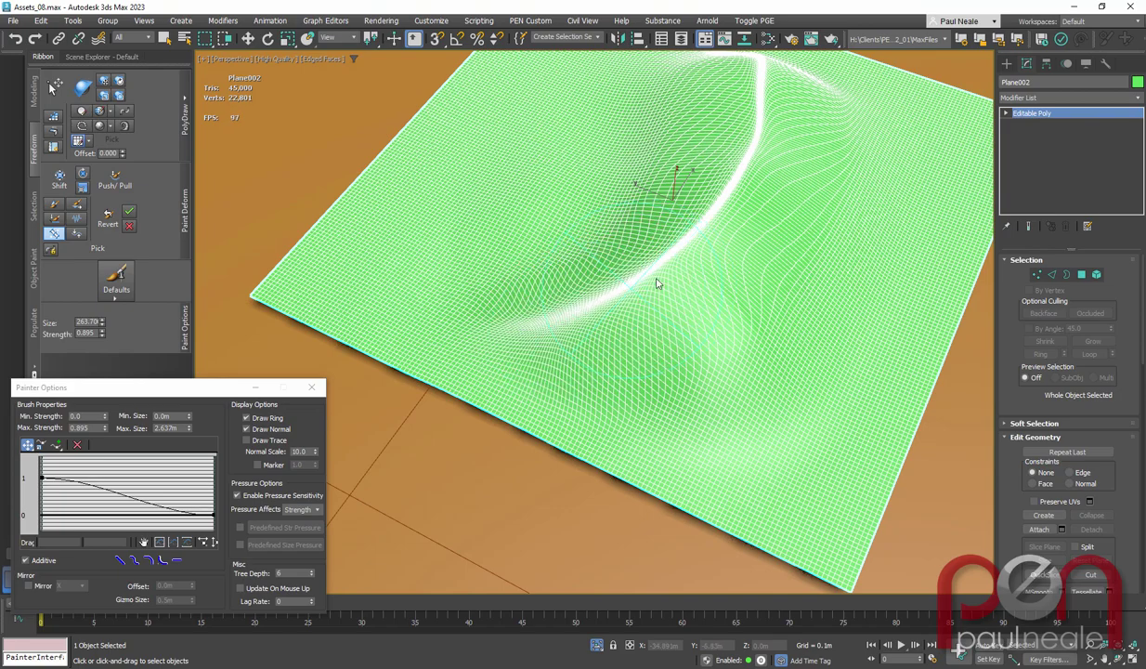
# Touch up the dune's hollow inner slope with Push/Pull strokes at a strength of about 2.263
pyautogui.moveTo(660, 282)
pyautogui.keyDown('alt'); pyautogui.mouseDown(button='middle')
pyautogui.moveTo(587, 239)
pyautogui.moveTo(458, 224)
pyautogui.moveTo(650, 209)
pyautogui.moveTo(741, 177)
pyautogui.moveTo(483, 207)
pyautogui.moveTo(160, 221)
pyautogui.mouseUp(button='middle'); pyautogui.keyUp('alt')
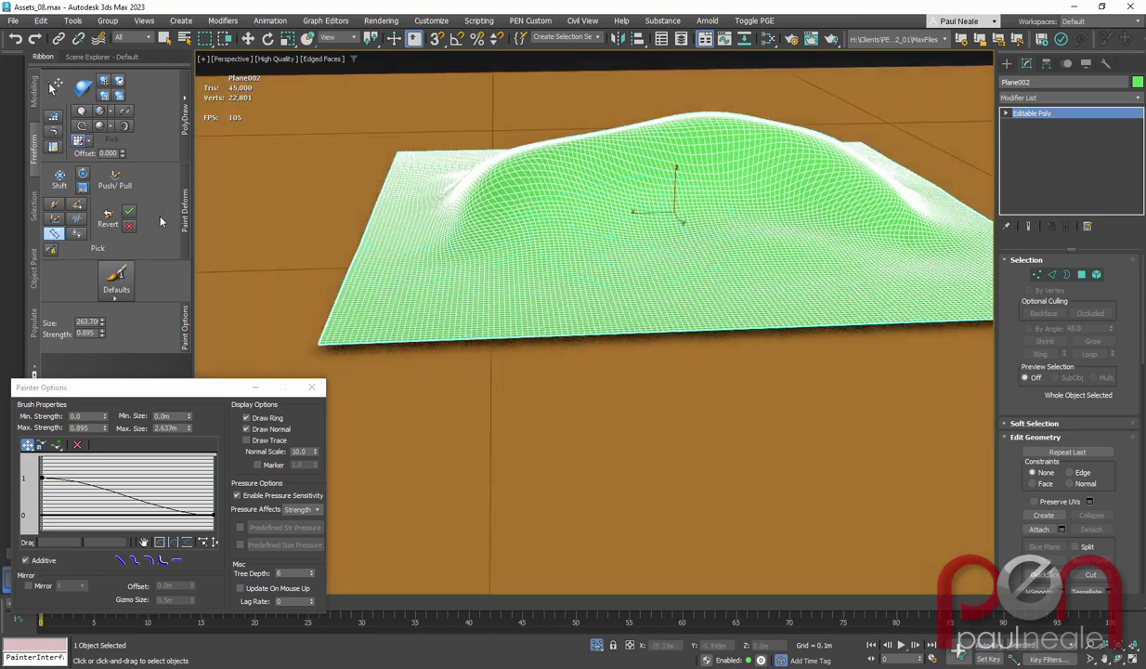
pyautogui.click(124, 186)
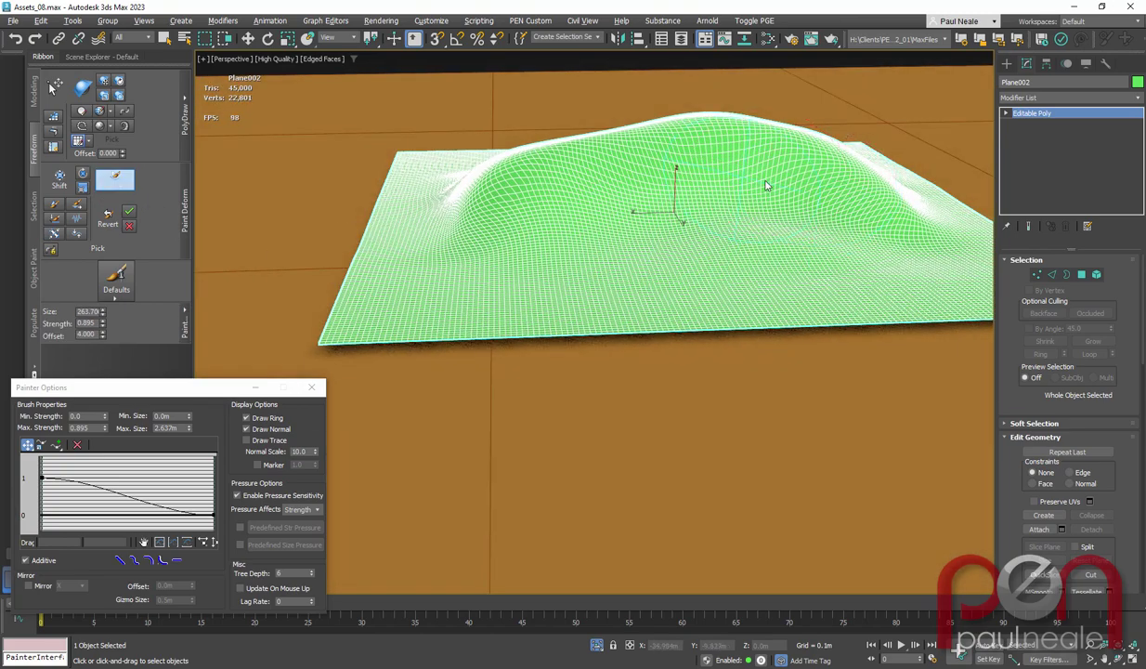
pyautogui.moveTo(787, 204)
pyautogui.keyDown('alt'); pyautogui.mouseDown(button='middle')
pyautogui.moveTo(741, 221)
pyautogui.moveTo(771, 232)
pyautogui.moveTo(742, 275)
pyautogui.mouseUp(button='middle'); pyautogui.keyUp('alt')
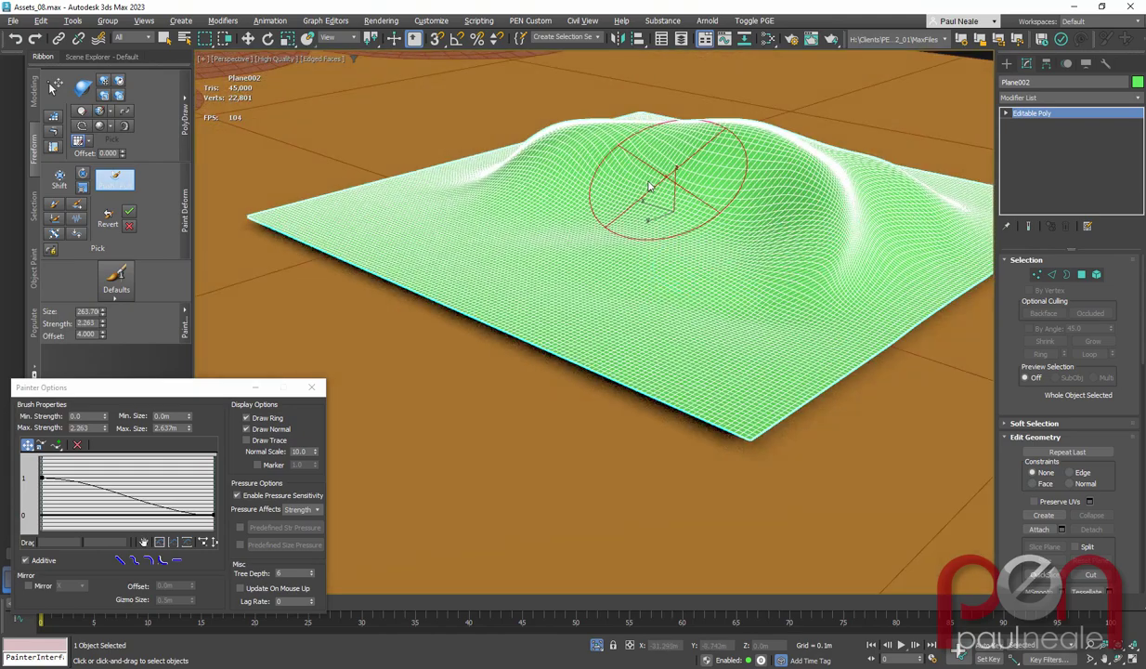
pyautogui.moveTo(643, 206)
pyautogui.keyDown('alt'); pyautogui.mouseDown(button='middle')
pyautogui.moveTo(588, 213)
pyautogui.moveTo(600, 226)
pyautogui.moveTo(577, 207)
pyautogui.mouseUp(button='middle'); pyautogui.keyUp('alt')
pyautogui.moveTo(600, 249)
pyautogui.keyDown('alt'); pyautogui.mouseDown(button='middle')
pyautogui.moveTo(629, 225)
pyautogui.moveTo(614, 248)
pyautogui.mouseUp(button='middle'); pyautogui.keyUp('alt')
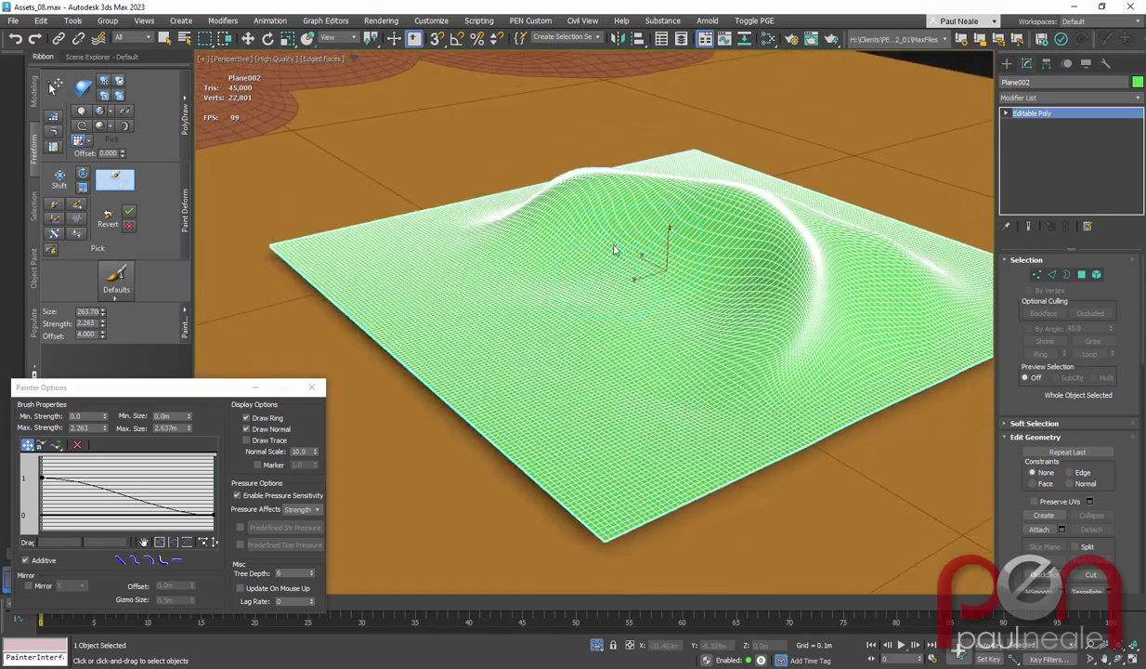
pyautogui.scroll(-5, 557, 220)
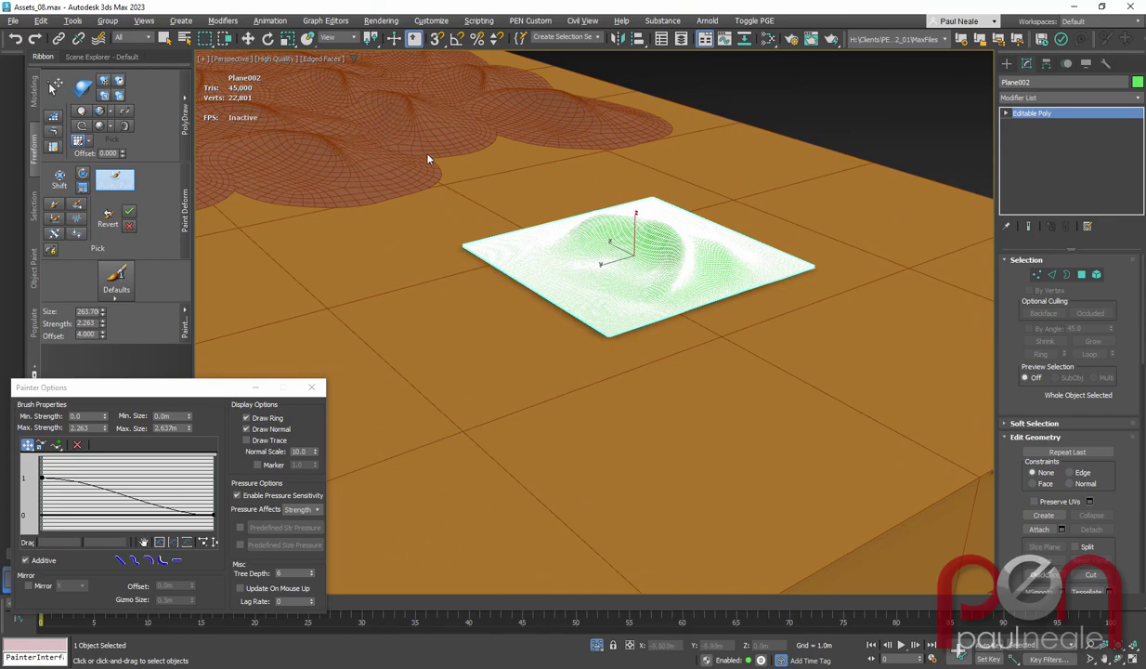
pyautogui.press('z')
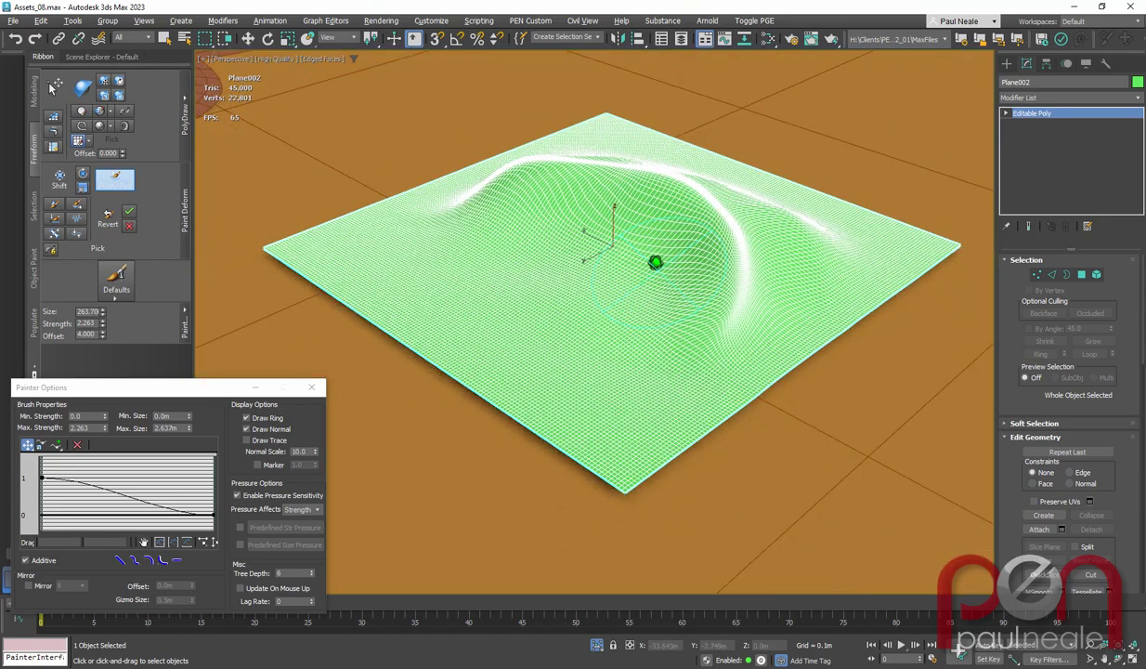
pyautogui.moveTo(655, 262)
pyautogui.keyDown('alt'); pyautogui.mouseDown(button='middle')
pyautogui.moveTo(667, 278)
pyautogui.moveTo(657, 311)
pyautogui.moveTo(659, 259)
pyautogui.mouseUp(button='middle'); pyautogui.keyUp('alt')
pyautogui.scroll(3, 600, 266)
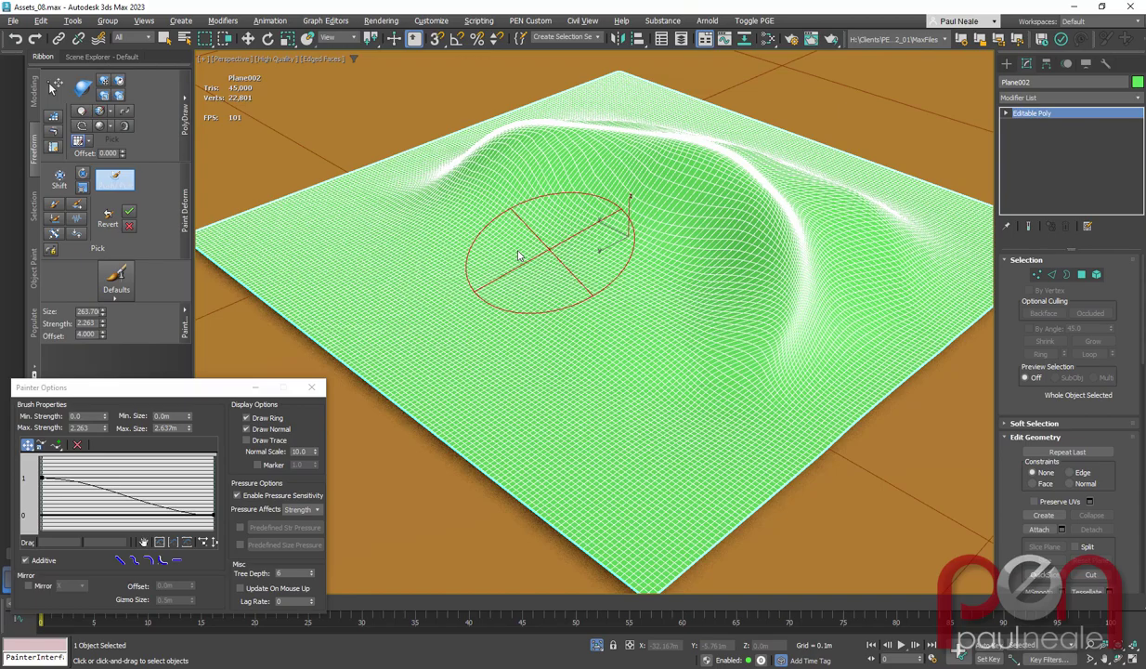
# Set the Shift brush to affect a Spherical Radius and freeze its movement along the Z axis
pyautogui.moveTo(614, 294)
pyautogui.keyDown('alt'); pyautogui.mouseDown(button='middle')
pyautogui.moveTo(684, 272)
pyautogui.moveTo(640, 310)
pyautogui.moveTo(670, 336)
pyautogui.mouseUp(button='middle'); pyautogui.keyUp('alt')
pyautogui.scroll(-5, 650, 309)
pyautogui.press('w')
pyautogui.press('z')
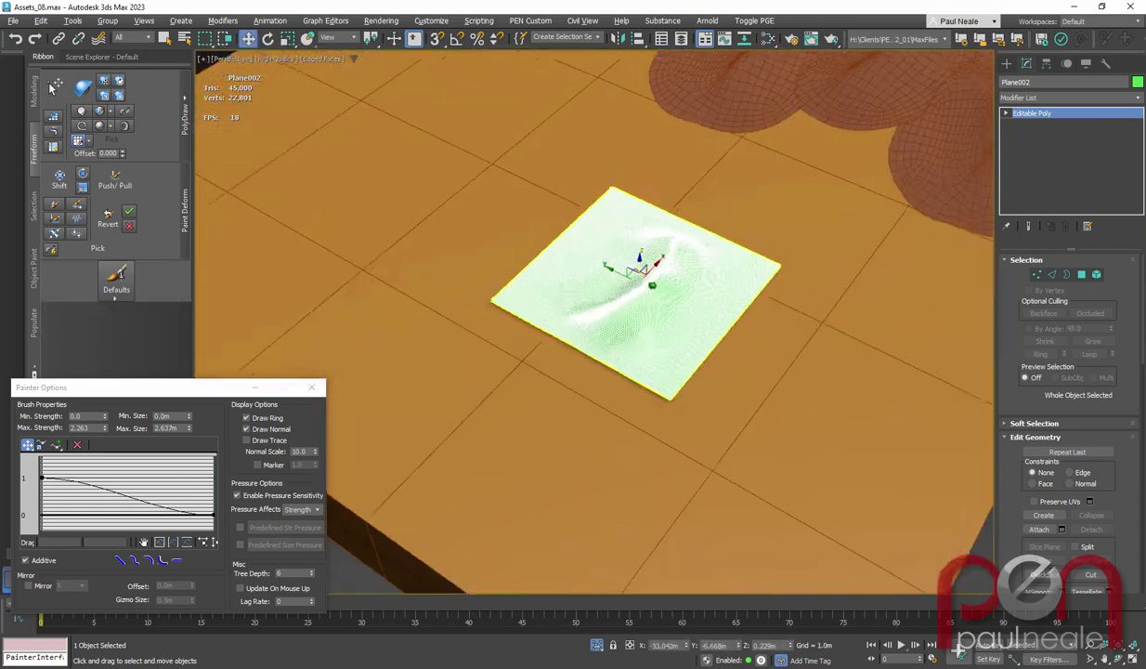
pyautogui.keyDown('alt'); pyautogui.moveTo(669, 273); pyautogui.dragTo(466, 301, button='middle'); pyautogui.keyUp('alt')
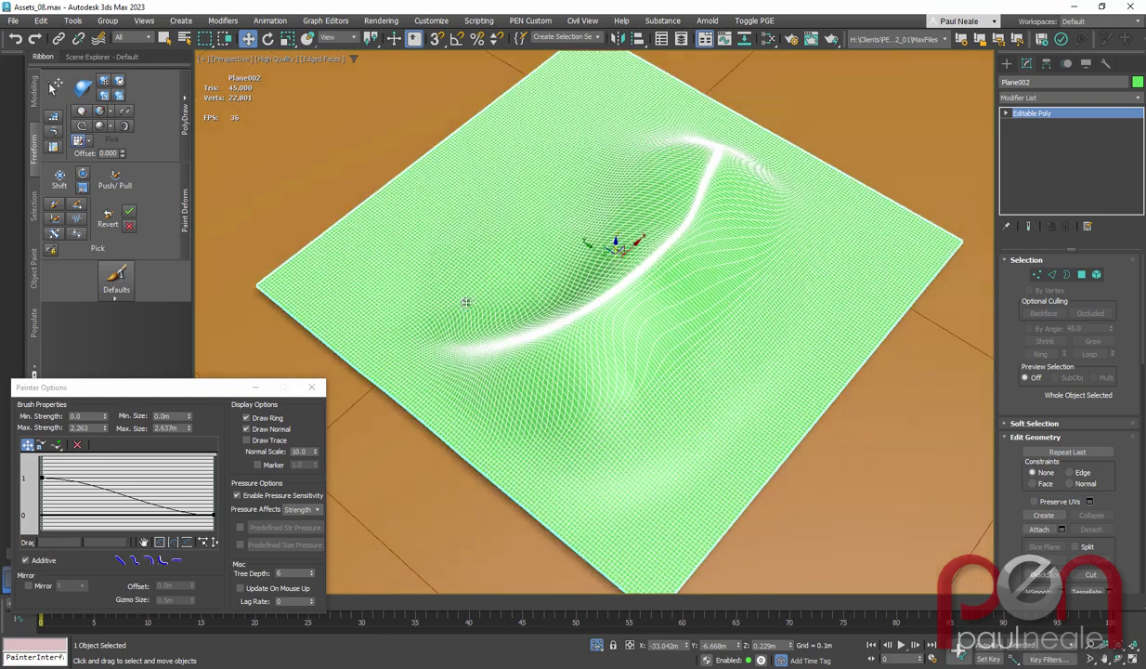
pyautogui.click(59, 178)
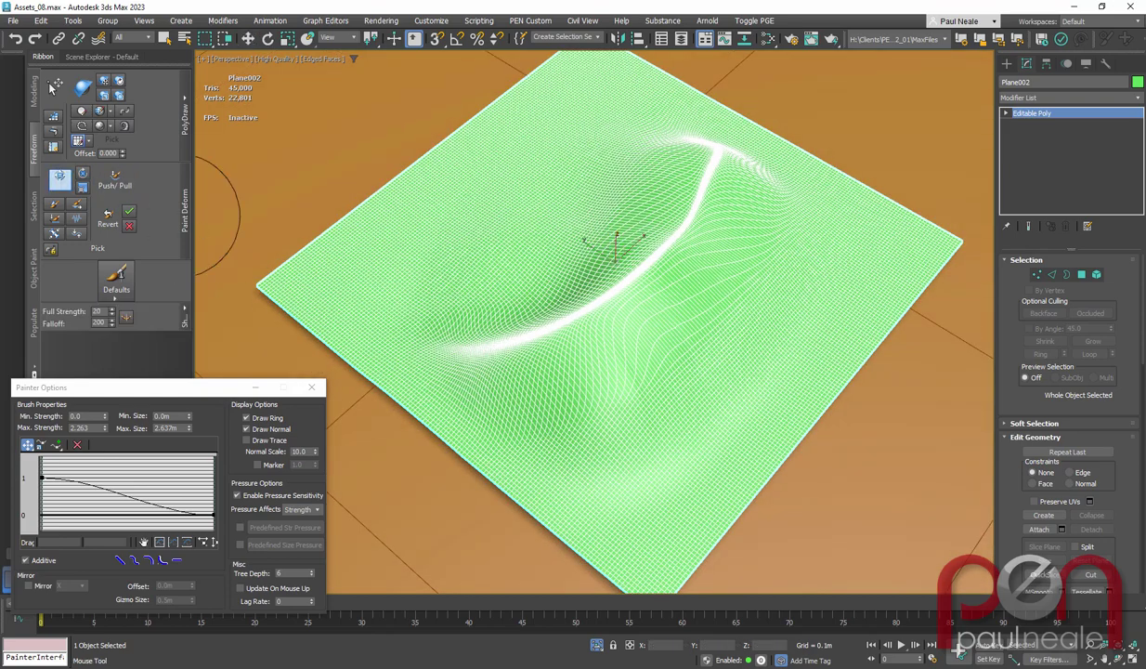
pyautogui.click(183, 320)
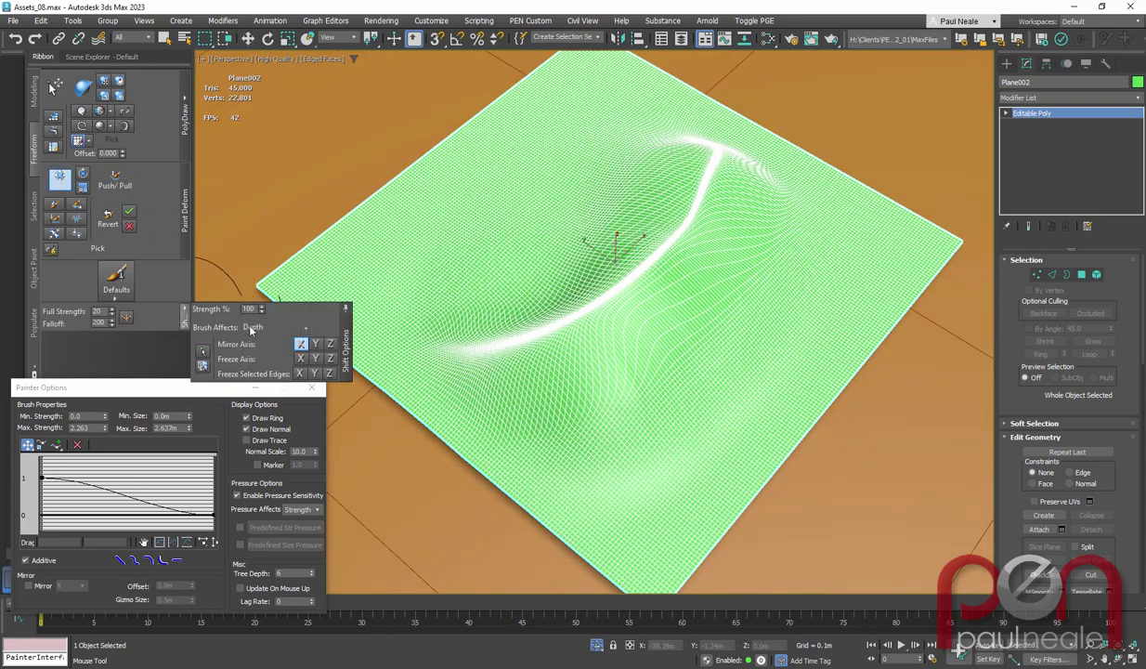
pyautogui.click(305, 328)
pyautogui.click(297, 345)
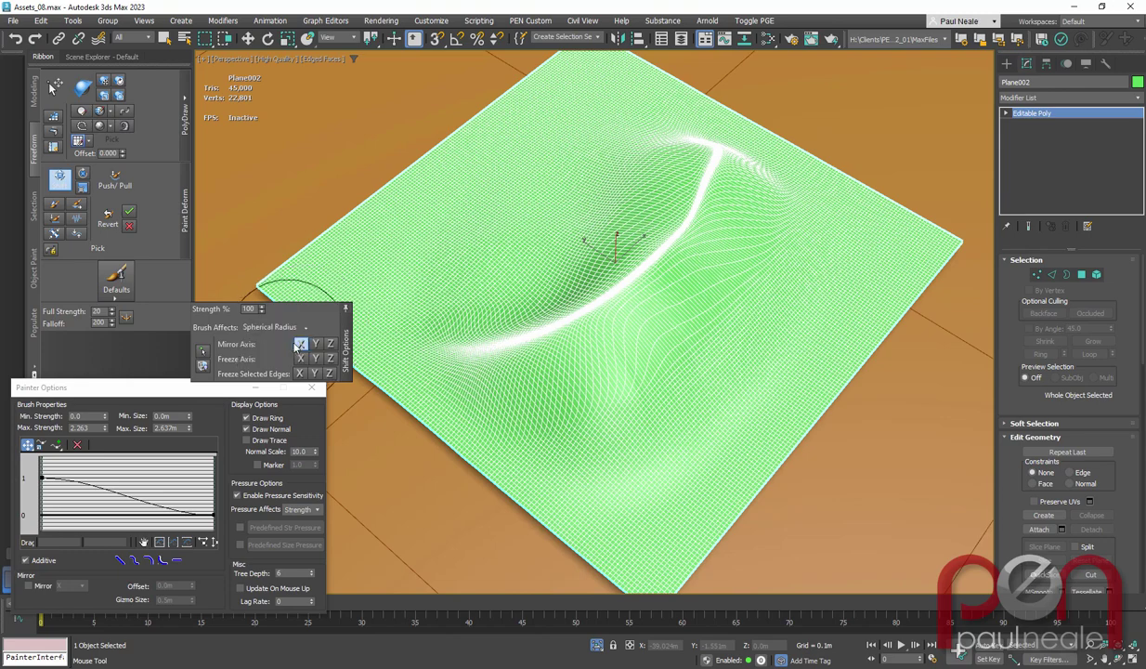
pyautogui.click(330, 359)
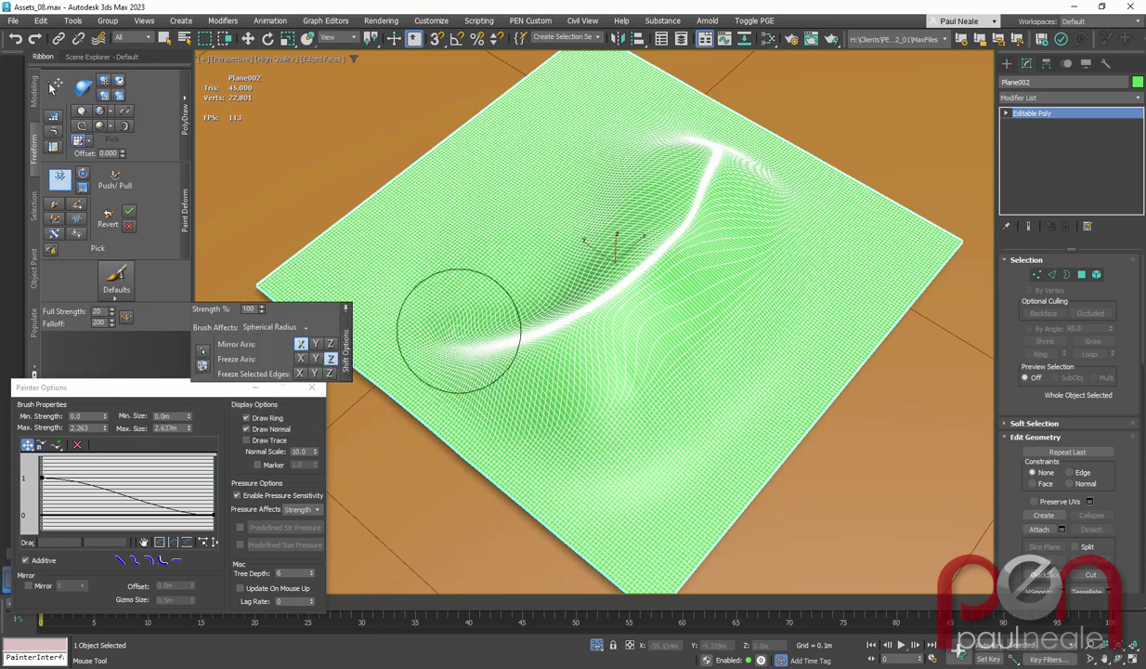
# Push the plane corner beyond the crest's tapering end inward with the Shift brush, using falloffs of about 429 and 187
pyautogui.moveTo(410, 350); pyautogui.dragTo(613, 279, button='middle')
pyautogui.keyDown('ctrl'); pyautogui.moveTo(508, 282); pyautogui.dragTo(474, 223); pyautogui.keyUp('ctrl')
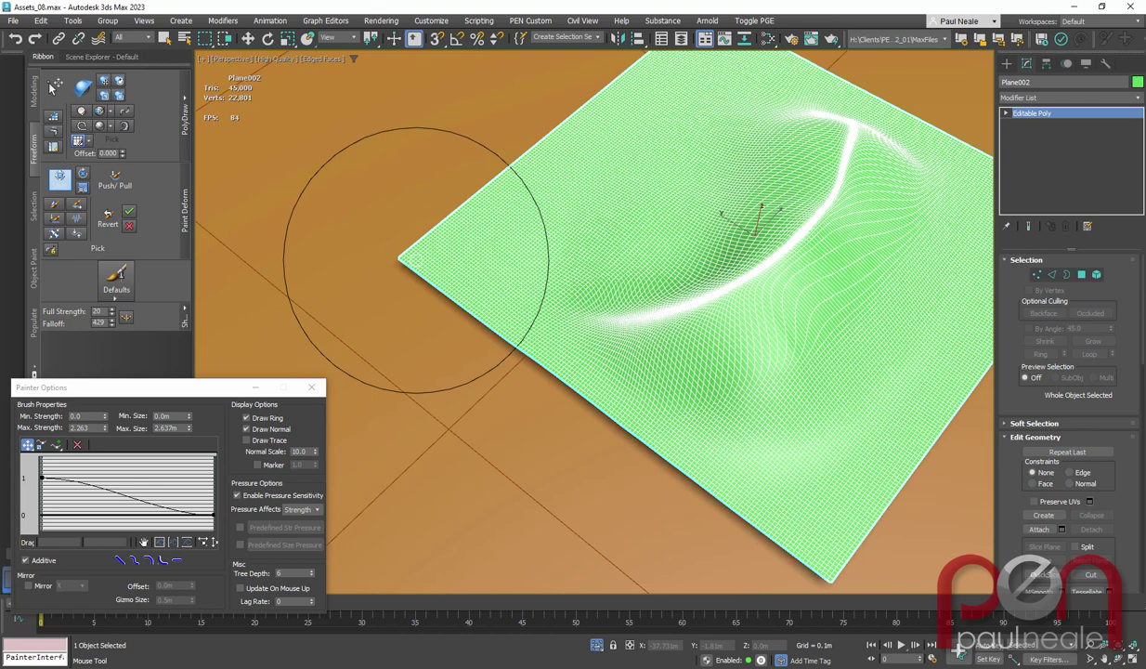
pyautogui.moveTo(397, 253); pyautogui.dragTo(501, 239)
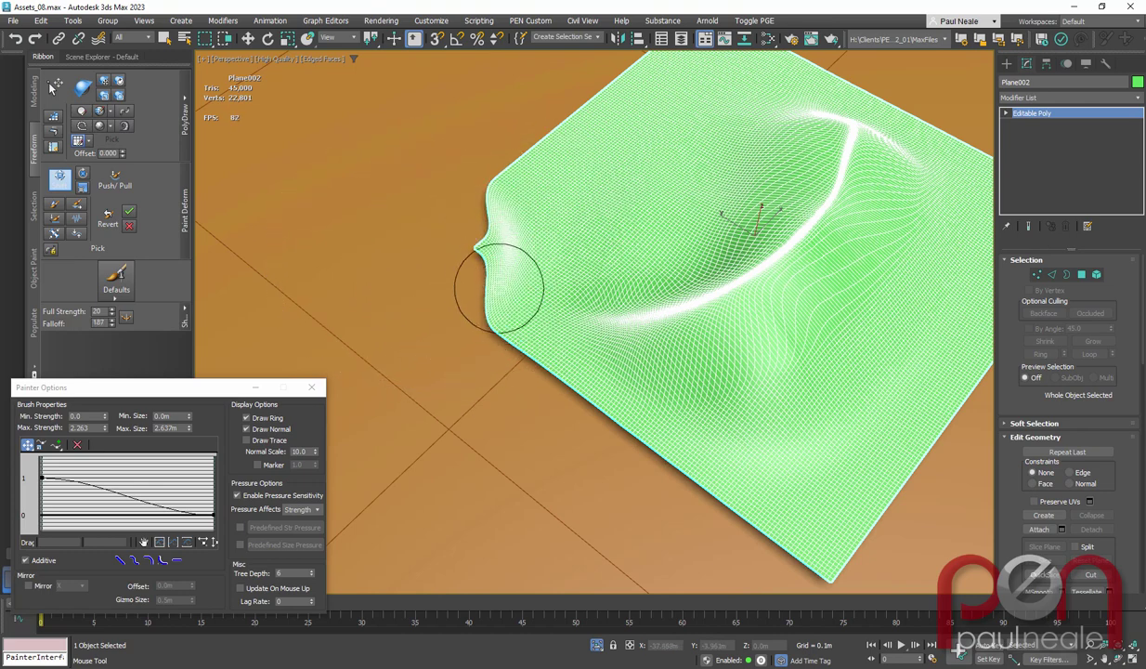
# Smooth the pushed-in corner into a rounded edge with the Relax/Soften brush at a size of about 305.7 and strength of about 38.789
pyautogui.click(55, 205)
pyautogui.moveTo(505, 197)
pyautogui.mouseDown()
pyautogui.moveTo(486, 232)
pyautogui.moveTo(493, 292)
pyautogui.mouseUp()
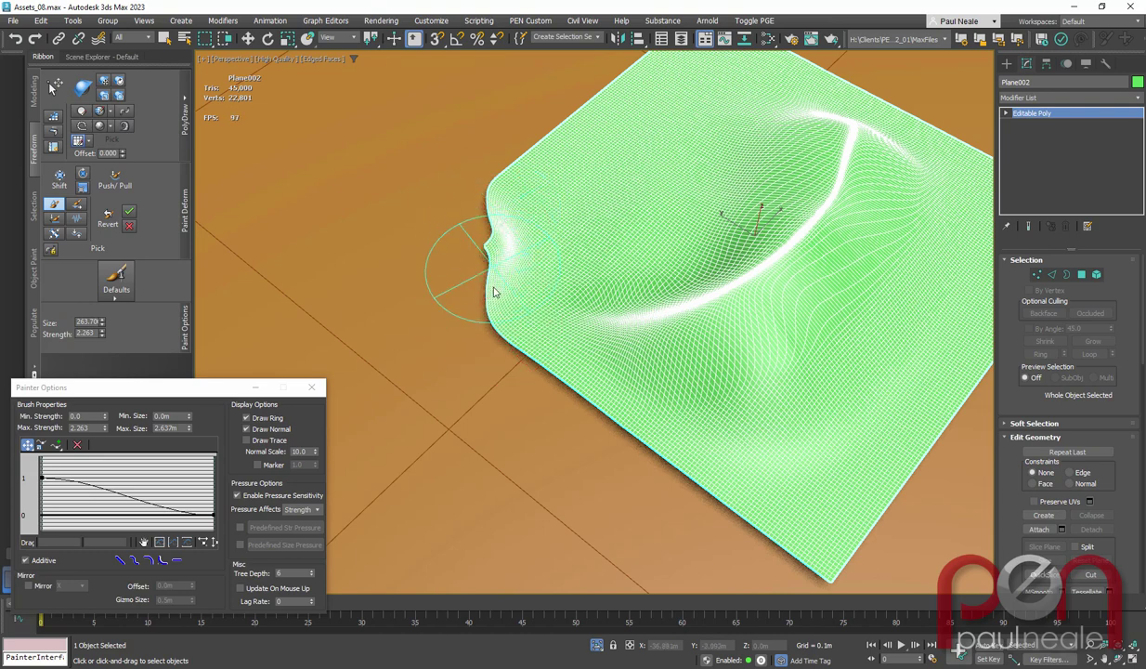
pyautogui.moveTo(511, 183)
pyautogui.mouseDown()
pyautogui.moveTo(481, 202)
pyautogui.moveTo(478, 325)
pyautogui.moveTo(495, 331)
pyautogui.mouseUp()
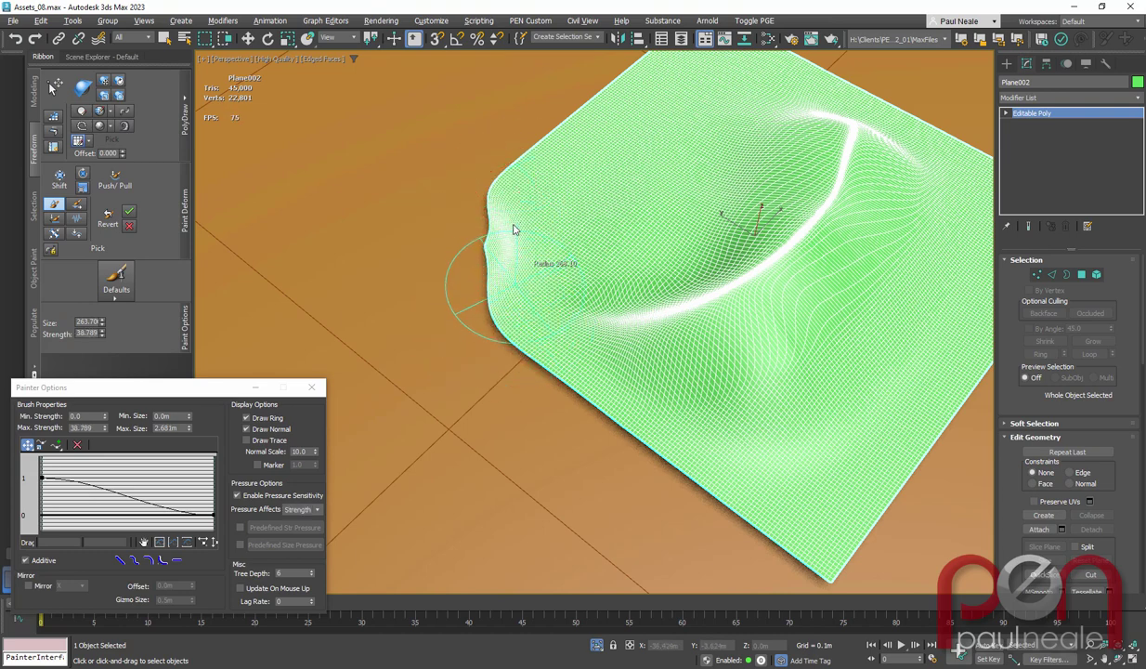
pyautogui.moveTo(511, 165)
pyautogui.mouseDown()
pyautogui.moveTo(488, 327)
pyautogui.moveTo(494, 191)
pyautogui.moveTo(502, 175)
pyautogui.moveTo(486, 319)
pyautogui.mouseUp()
# Round off the far corner on the dune's inner side with the Shift brush and smooth it with the Relax/Soften brush
pyautogui.moveTo(485, 319)
pyautogui.keyDown('alt'); pyautogui.mouseDown(button='middle')
pyautogui.moveTo(396, 425)
pyautogui.moveTo(333, 240)
pyautogui.moveTo(518, 262)
pyautogui.moveTo(237, 259)
pyautogui.mouseUp(button='middle'); pyautogui.keyUp('alt')
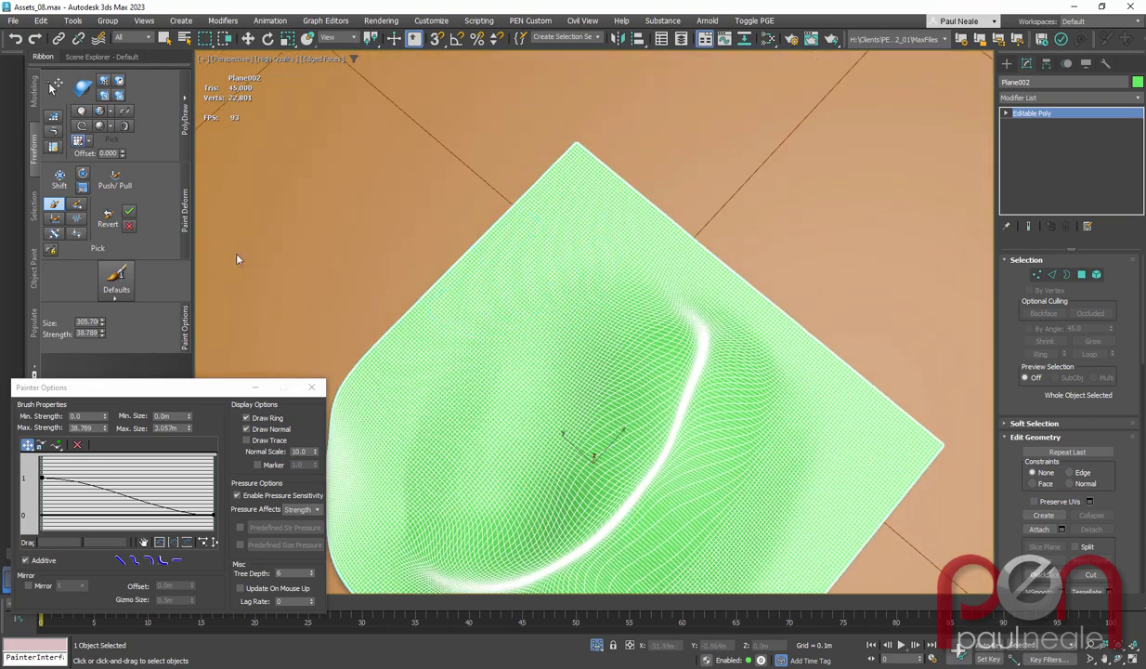
pyautogui.click(61, 180)
pyautogui.moveTo(574, 155)
pyautogui.keyDown('ctrl'); pyautogui.mouseDown()
pyautogui.moveTo(583, 153)
pyautogui.moveTo(566, 204)
pyautogui.moveTo(589, 198)
pyautogui.moveTo(579, 219)
pyautogui.moveTo(638, 197)
pyautogui.moveTo(557, 241)
pyautogui.mouseUp(); pyautogui.keyUp('ctrl')
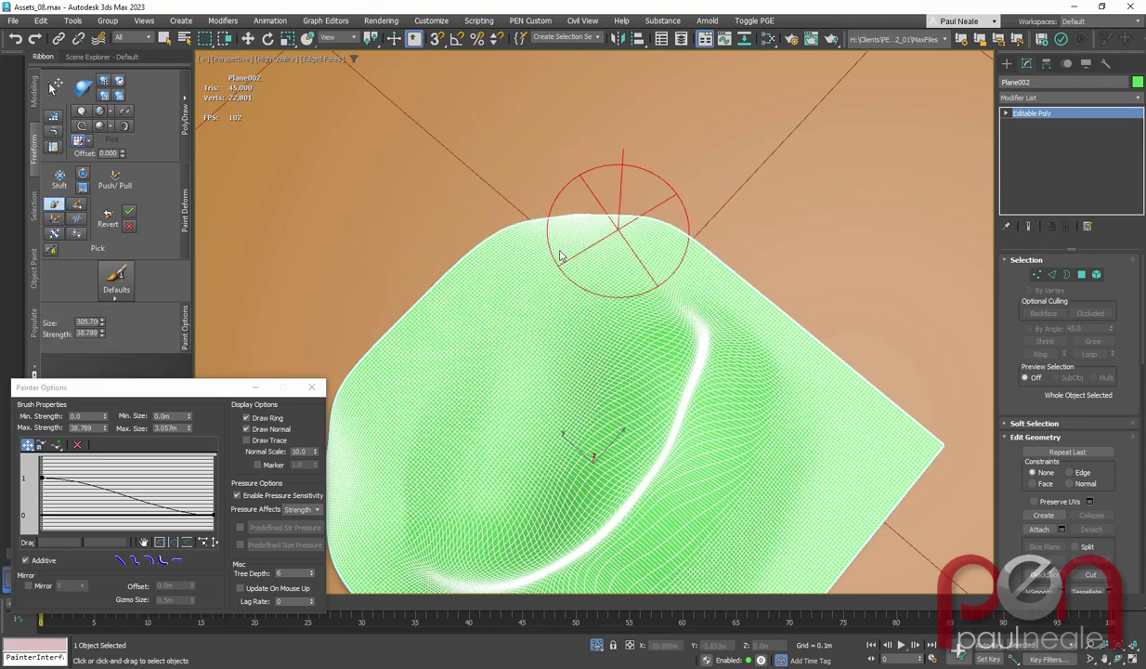
# Push in the corner beyond the outer slope with the Shift brush at a falloff of about 172 and relax its edge
pyautogui.moveTo(614, 227)
pyautogui.mouseDown(button='middle')
pyautogui.moveTo(588, 158)
pyautogui.moveTo(533, 75)
pyautogui.mouseUp(button='middle')
pyautogui.click(60, 183)
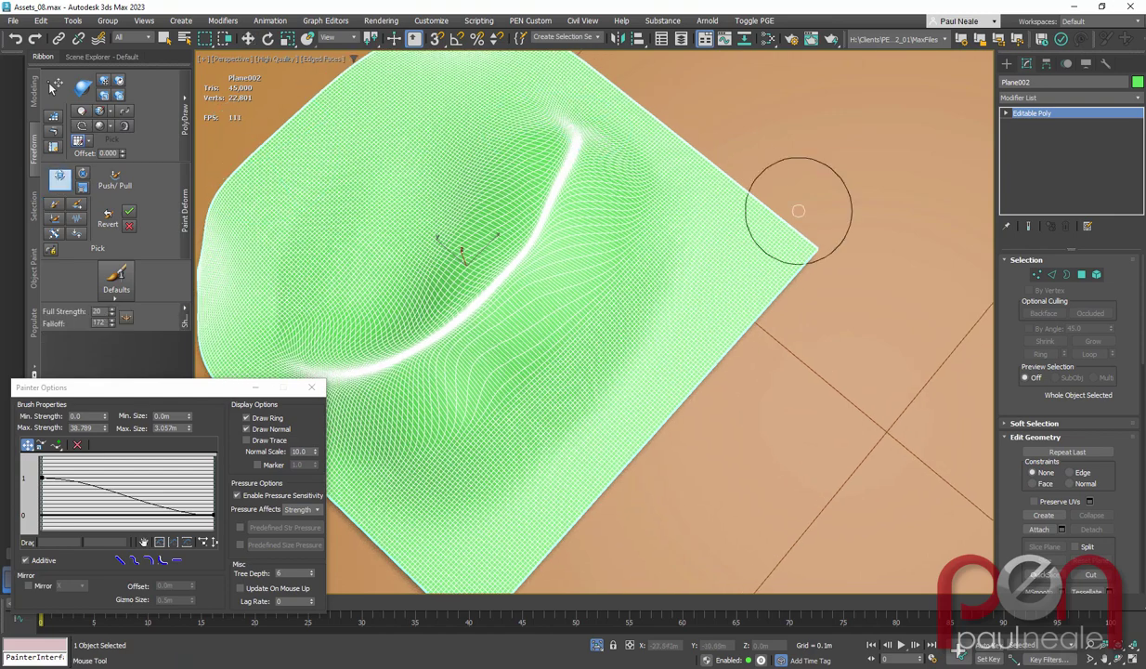
pyautogui.moveTo(819, 255)
pyautogui.keyDown('ctrl'); pyautogui.keyDown('shift'); pyautogui.mouseDown()
pyautogui.moveTo(815, 219)
pyautogui.moveTo(752, 249)
pyautogui.moveTo(777, 210)
pyautogui.moveTo(750, 239)
pyautogui.mouseUp(); pyautogui.keyUp('shift'); pyautogui.keyUp('ctrl')
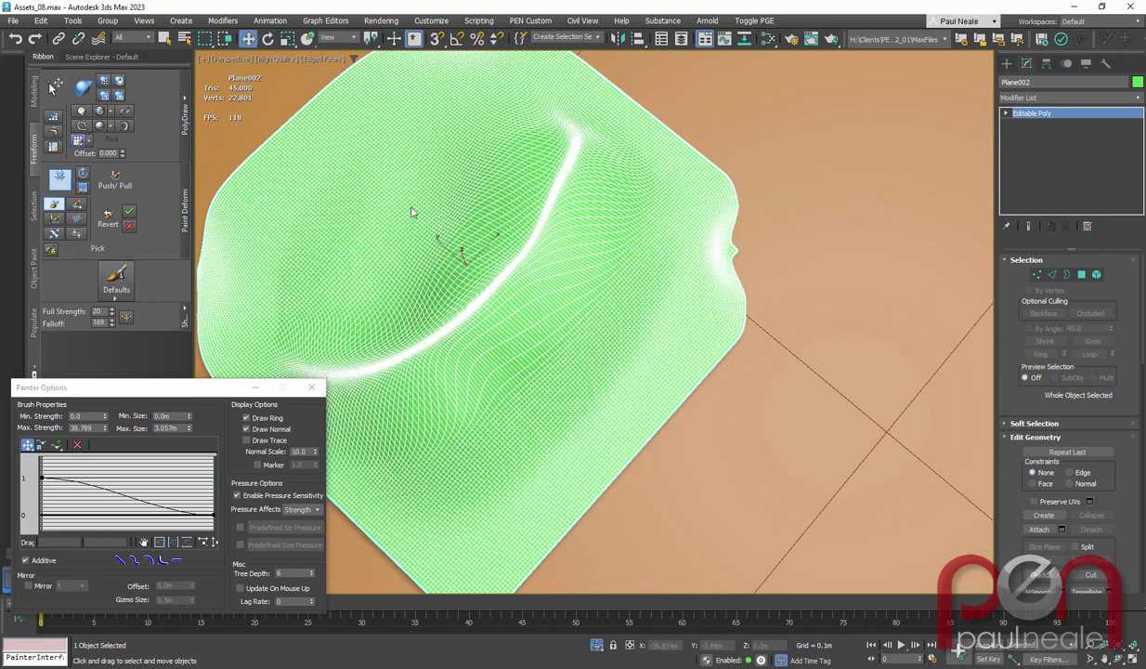
pyautogui.press('shift')
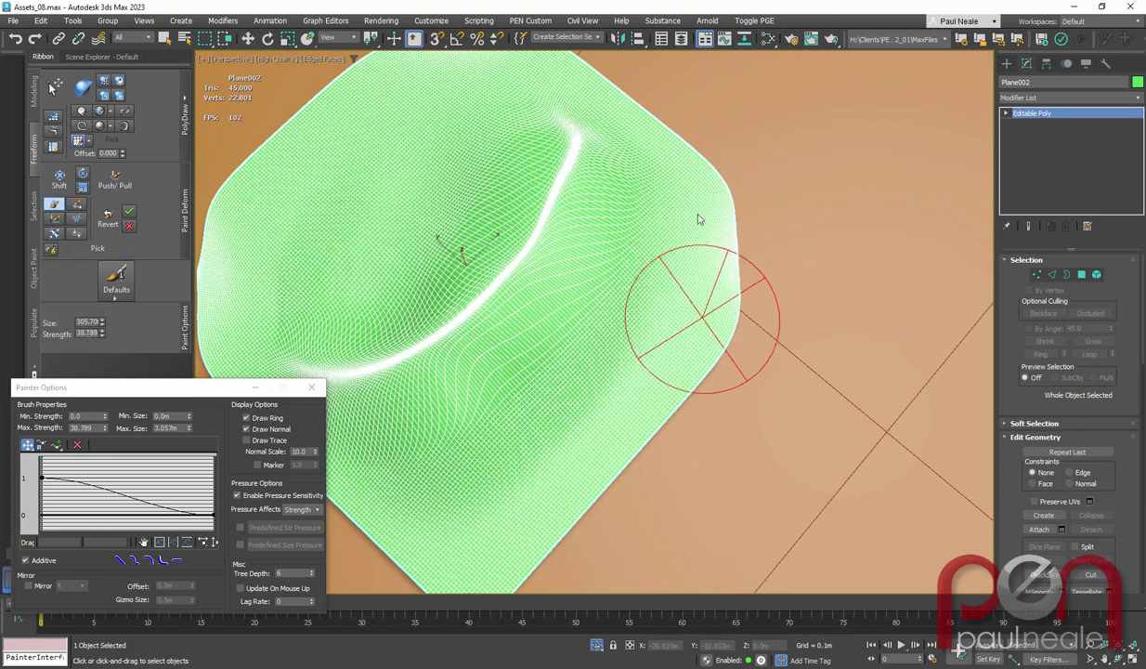
# Round the last pointed corner with Shift at falloffs of about 454 and 177, then smooth the border with the Relax/Soften brush
pyautogui.moveTo(633, 353); pyautogui.dragTo(778, 189, button='middle')
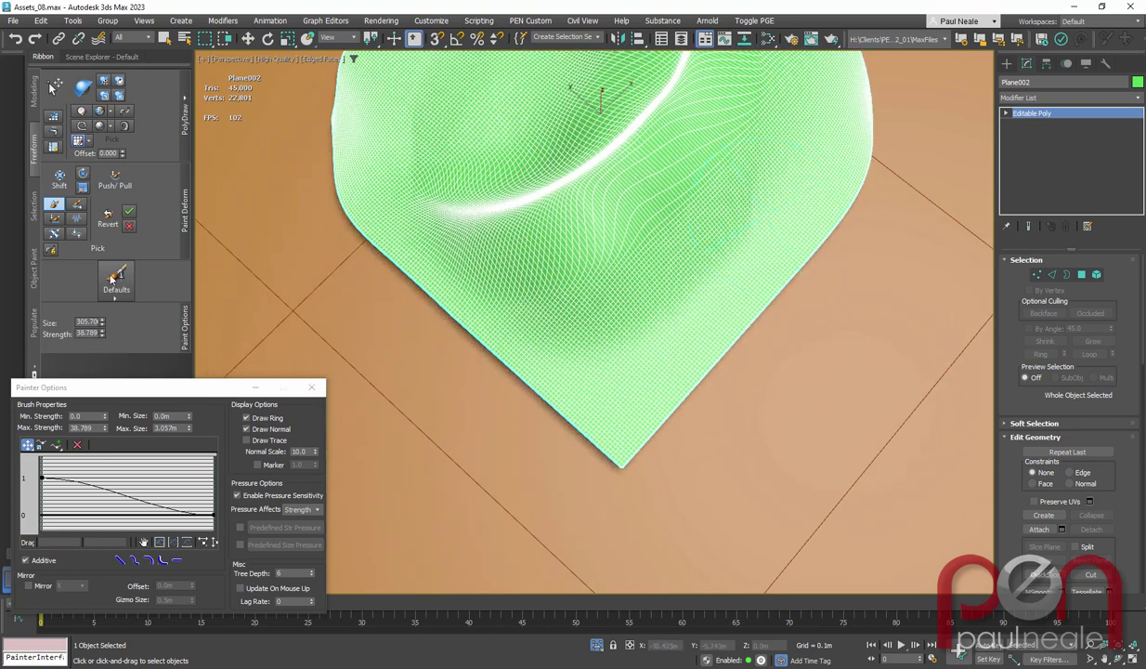
pyautogui.click(60, 181)
pyautogui.keyDown('ctrl'); pyautogui.moveTo(618, 463); pyautogui.dragTo(645, 292); pyautogui.keyUp('ctrl')
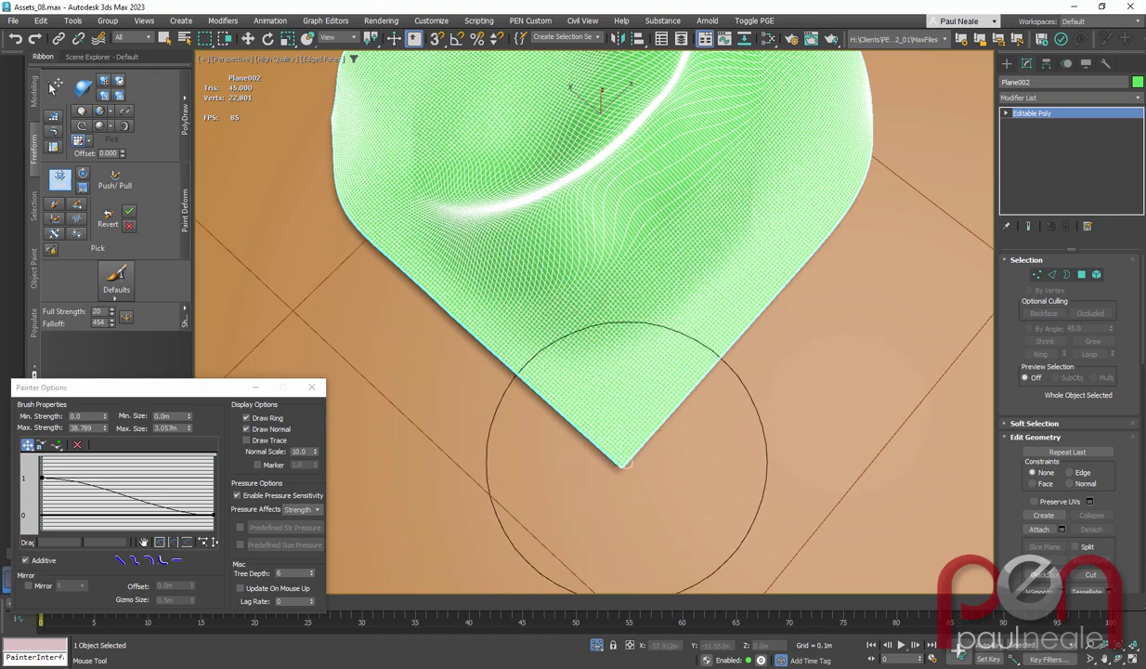
pyautogui.moveTo(623, 465); pyautogui.dragTo(624, 379)
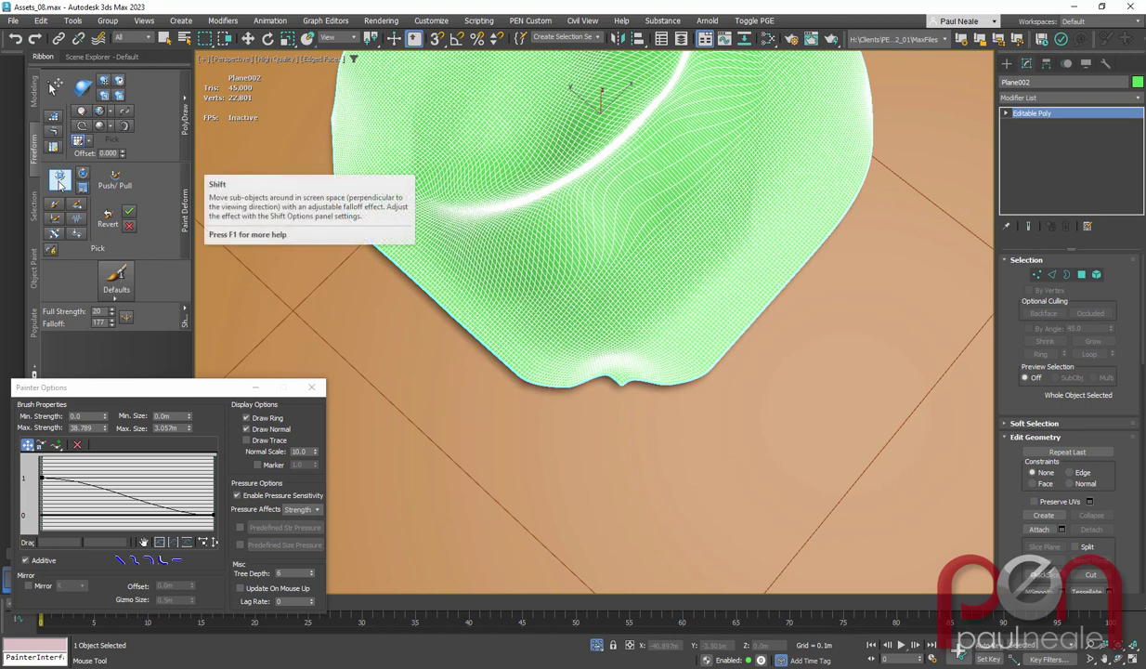
pyautogui.moveTo(768, 295); pyautogui.dragTo(753, 320, button='middle')
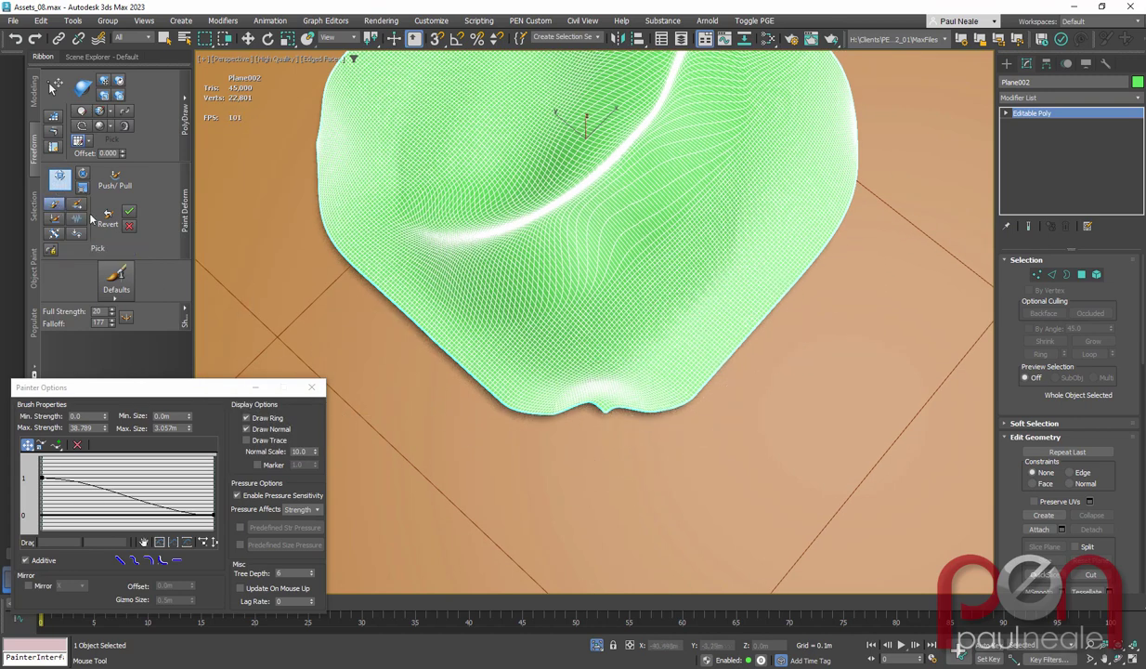
pyautogui.moveTo(673, 409)
pyautogui.mouseDown()
pyautogui.moveTo(645, 409)
pyautogui.moveTo(714, 386)
pyautogui.moveTo(488, 405)
pyautogui.moveTo(450, 432)
pyautogui.moveTo(414, 410)
pyautogui.moveTo(678, 331)
pyautogui.moveTo(773, 336)
pyautogui.moveTo(448, 409)
pyautogui.moveTo(634, 304)
pyautogui.mouseUp()
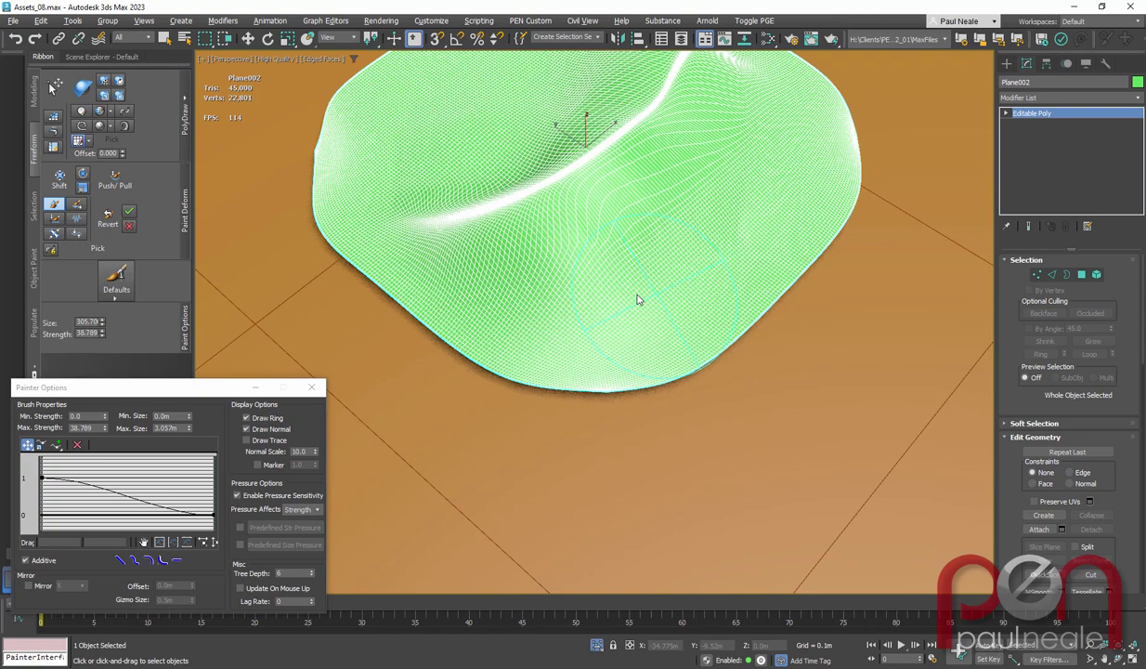
pyautogui.keyDown('alt'); pyautogui.moveTo(637, 299); pyautogui.dragTo(606, 389, button='middle'); pyautogui.keyUp('alt')
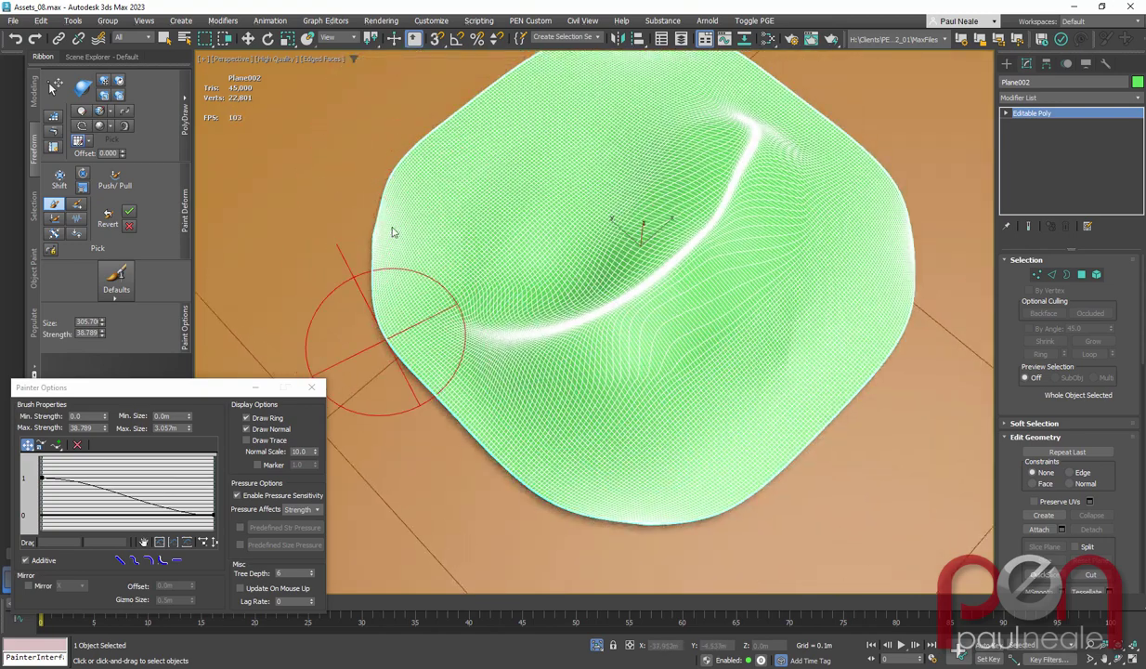
# Apply a Retopology modifier to the dune and compute it with a face count of 500
pyautogui.press('w')
pyautogui.moveTo(458, 340)
pyautogui.keyDown('alt'); pyautogui.mouseDown(button='middle')
pyautogui.moveTo(718, 281)
pyautogui.moveTo(673, 321)
pyautogui.moveTo(653, 316)
pyautogui.mouseUp(button='middle'); pyautogui.keyUp('alt')
pyautogui.write('xreto')
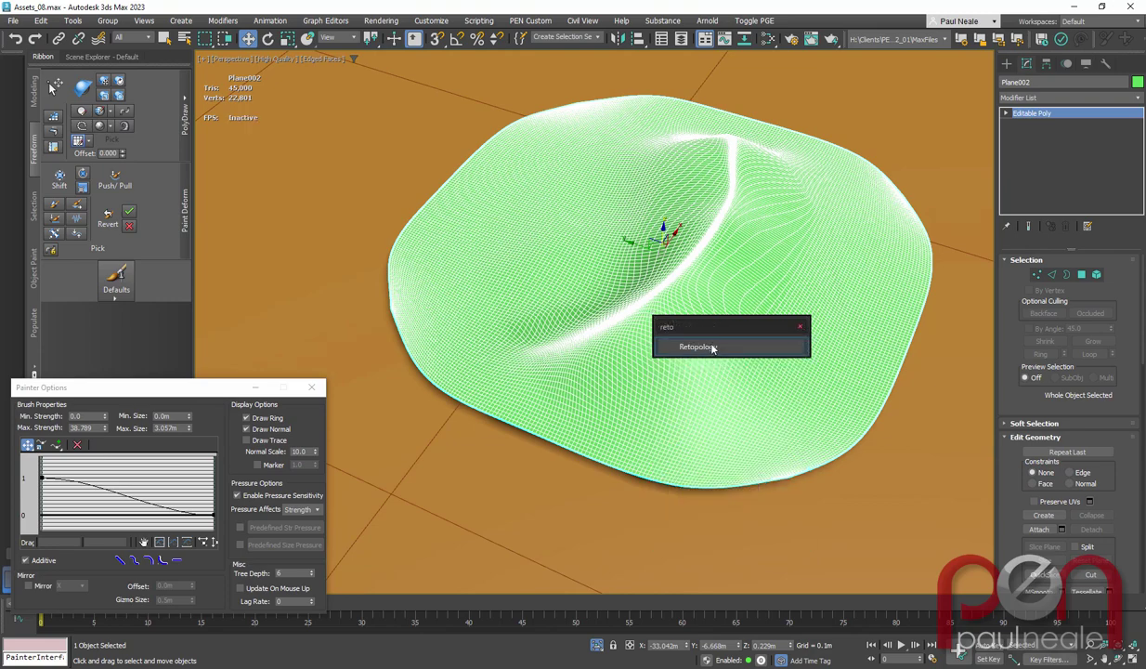
pyautogui.click(716, 345)
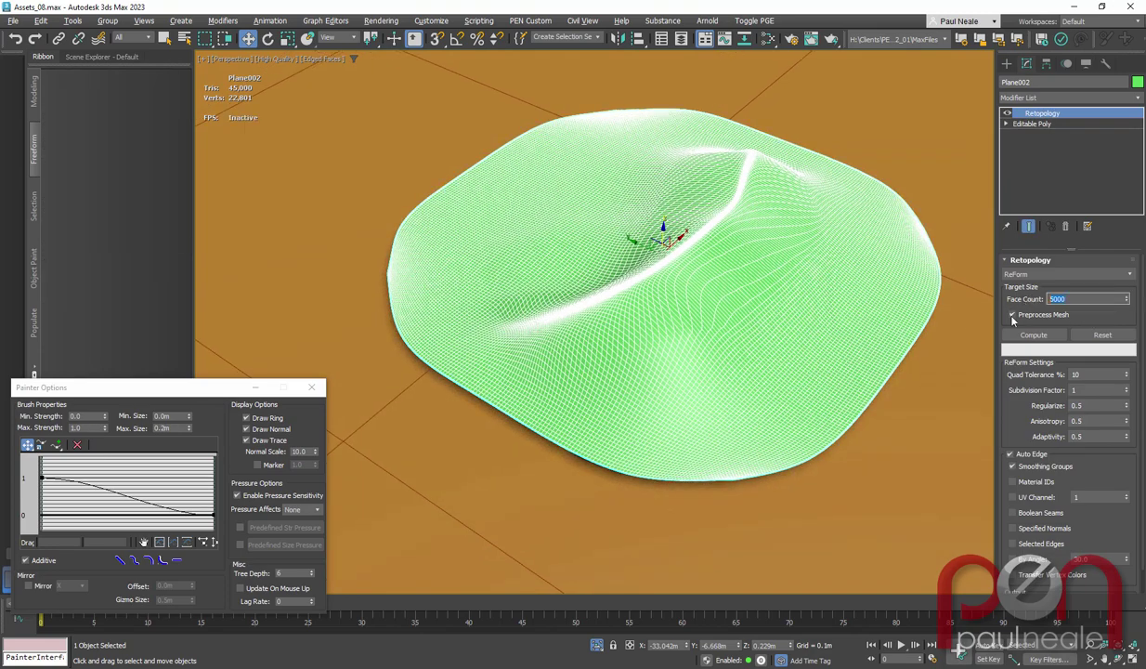
pyautogui.write('500')
pyautogui.click(1029, 336)
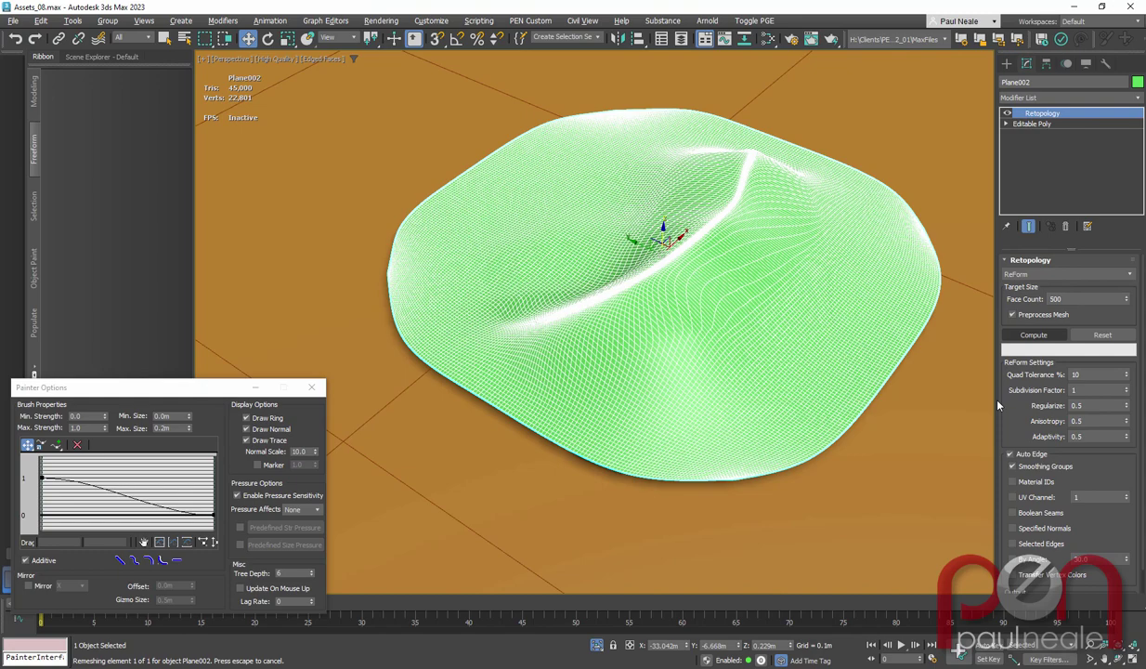
# Recompute the retopology with Regularize set to 0.0 and both Anisotropy and Adaptivity set to 1.0
pyautogui.keyDown('alt'); pyautogui.moveTo(796, 375); pyautogui.dragTo(796, 325, button='middle'); pyautogui.keyUp('alt')
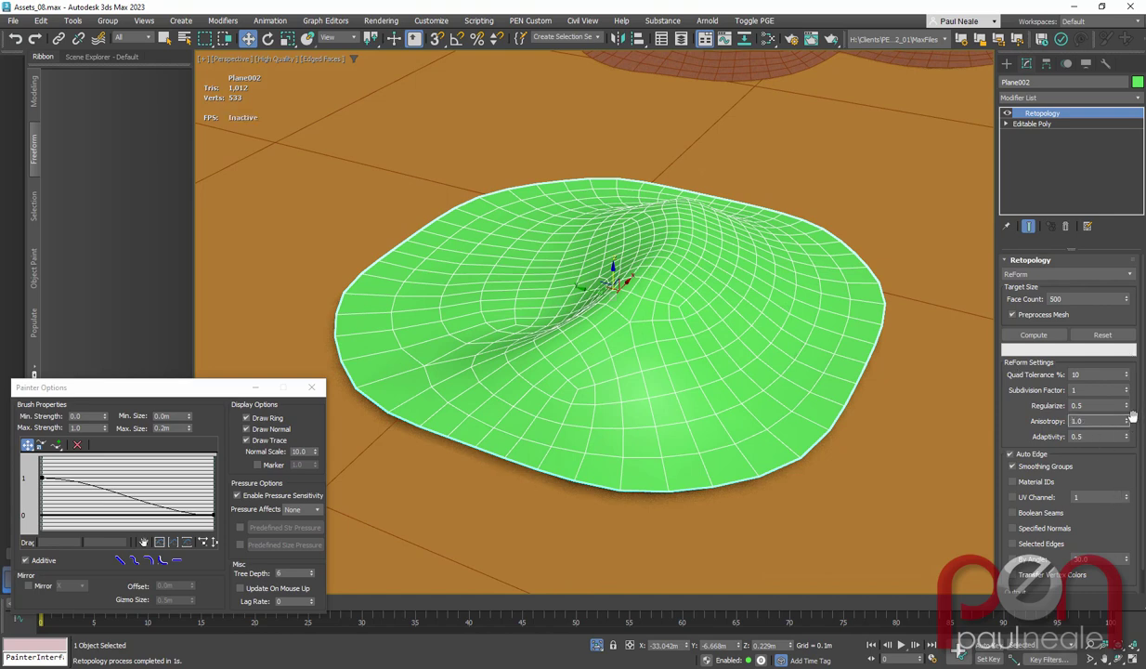
pyautogui.rightClick(1126, 436)
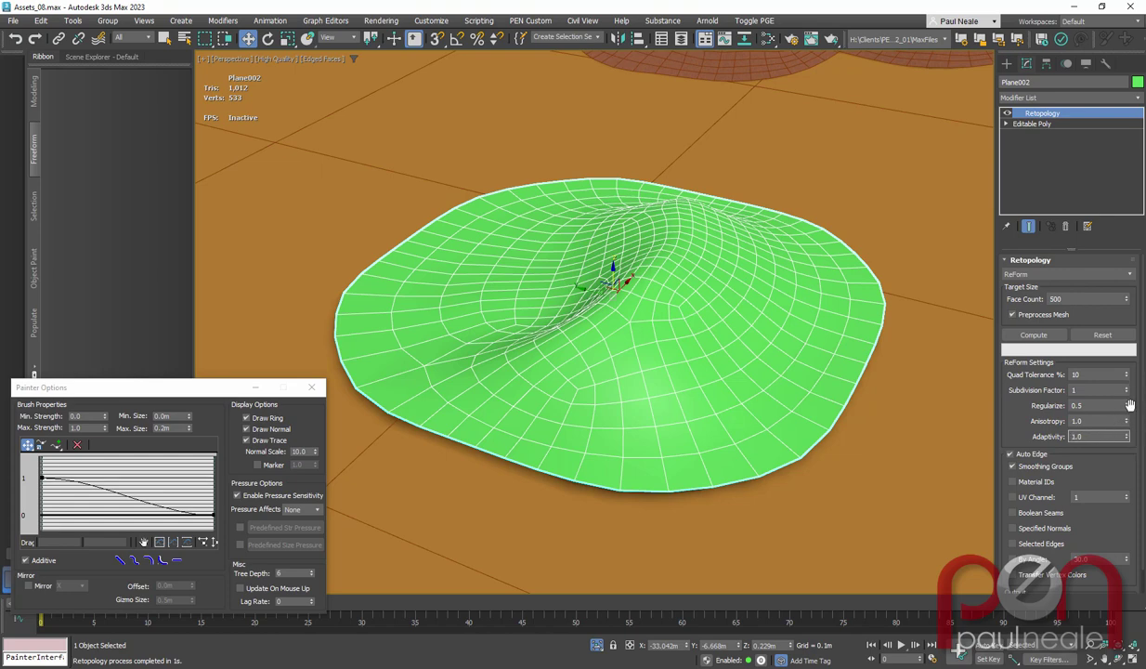
pyautogui.click(1038, 339)
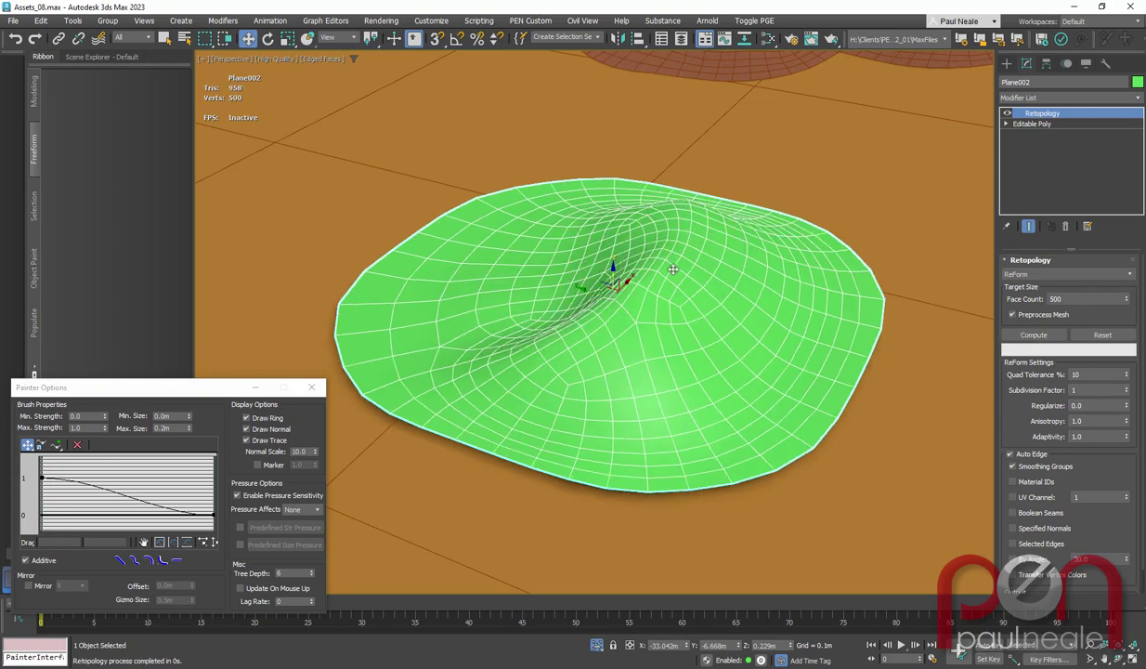
pyautogui.keyDown('alt'); pyautogui.moveTo(709, 330); pyautogui.dragTo(685, 300, button='middle'); pyautogui.keyUp('alt')
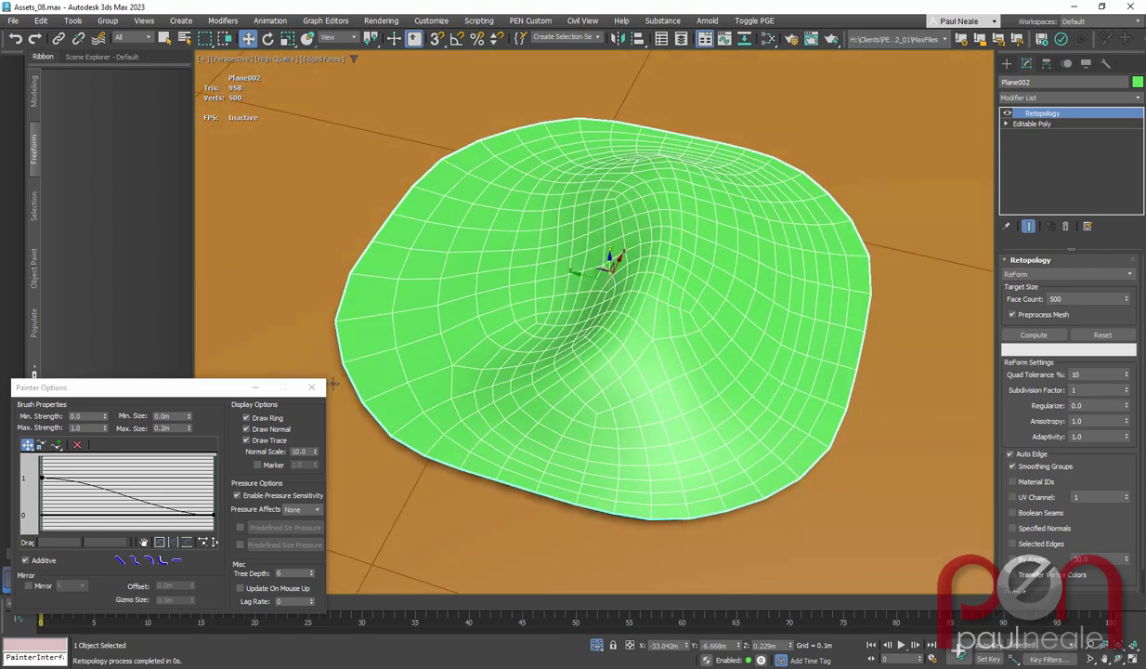
# Close the Painter Options and compare the retopologized dune with its dense source mesh by toggling the Retopology modifier off and on
pyautogui.click(312, 387)
pyautogui.moveTo(697, 344)
pyautogui.keyDown('alt'); pyautogui.mouseDown(button='middle')
pyautogui.moveTo(716, 259)
pyautogui.moveTo(727, 280)
pyautogui.mouseUp(button='middle'); pyautogui.keyUp('alt')
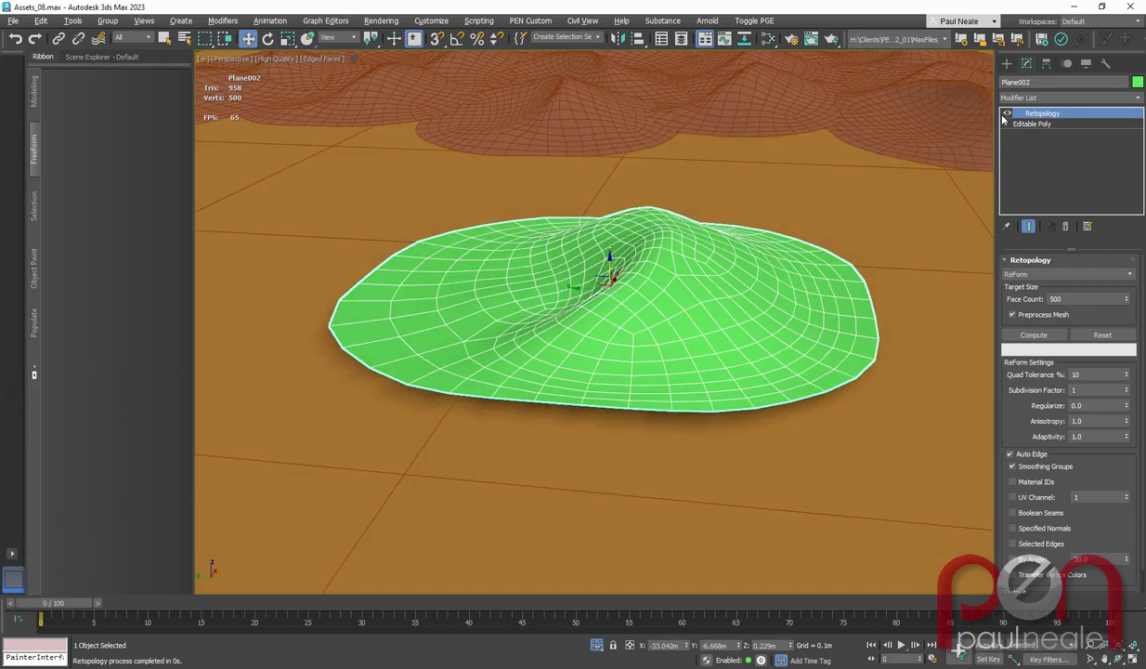
pyautogui.click(1007, 113)
pyautogui.click(1008, 114)
pyautogui.click(1008, 113)
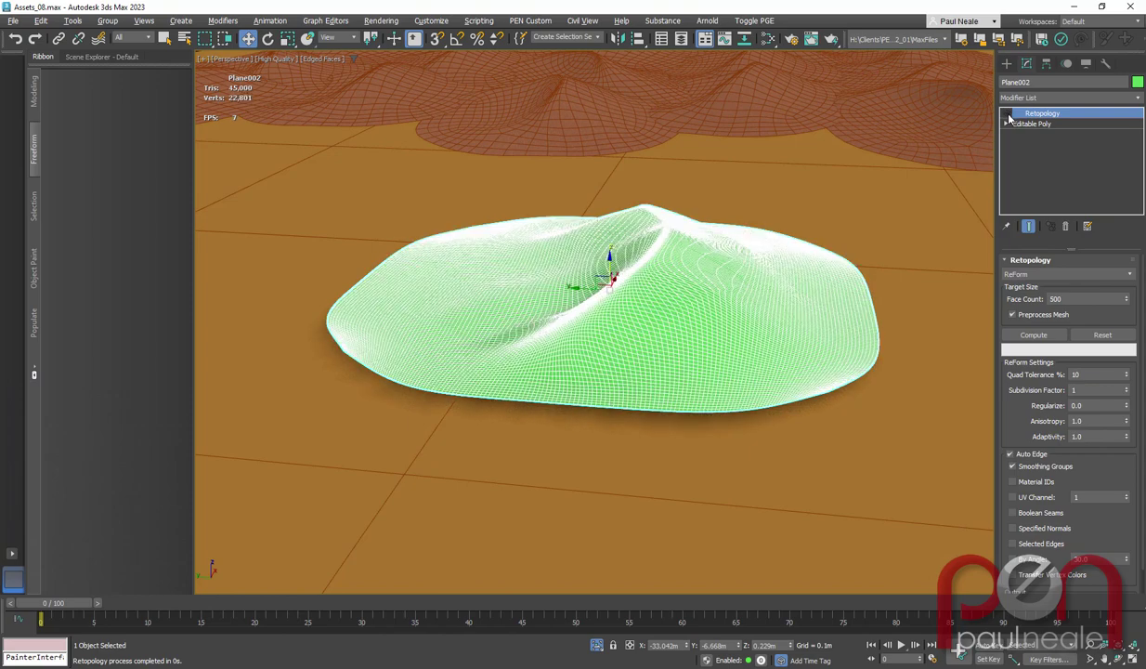
pyautogui.click(1008, 114)
pyautogui.keyDown('alt'); pyautogui.moveTo(692, 316); pyautogui.dragTo(655, 345, button='middle'); pyautogui.keyUp('alt')
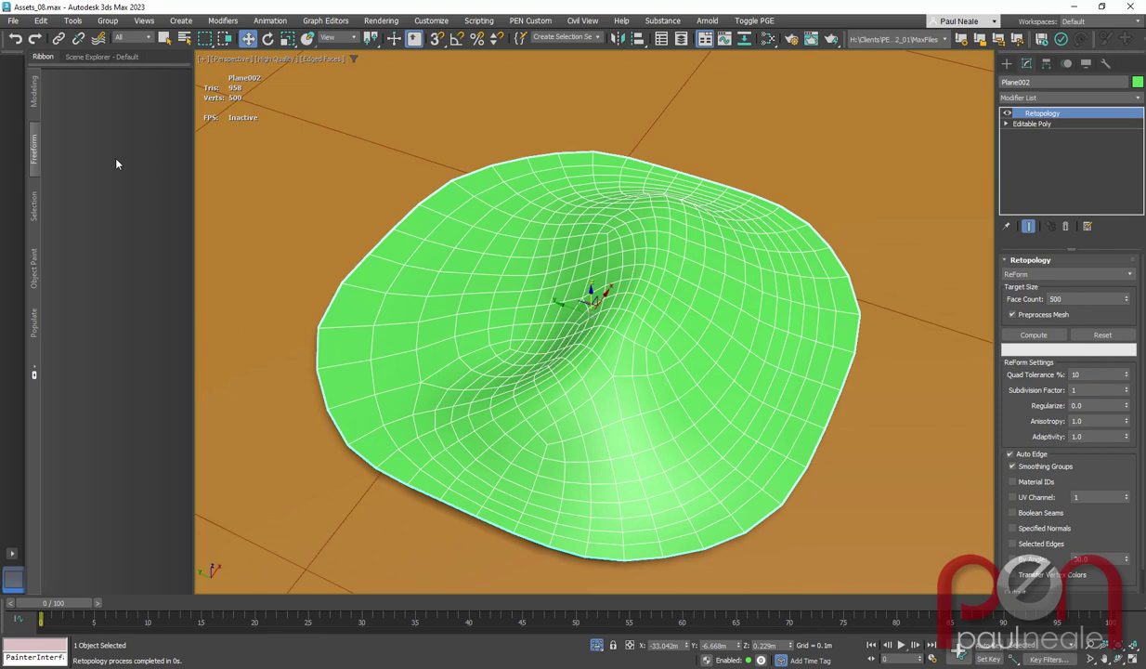
# Collapse the retopologized dune to an Editable Poly
pyautogui.keyDown('alt'); pyautogui.moveTo(661, 286); pyautogui.dragTo(683, 287, button='middle'); pyautogui.keyUp('alt')
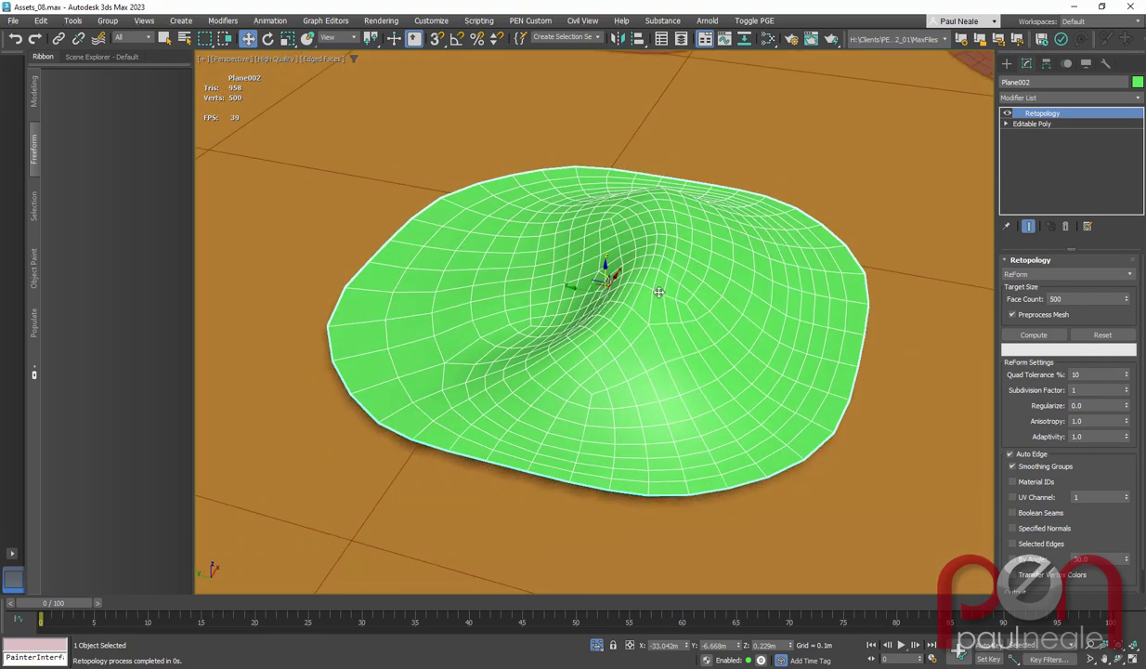
pyautogui.rightClick(658, 293)
pyautogui.moveTo(716, 444)
pyautogui.click(795, 452)
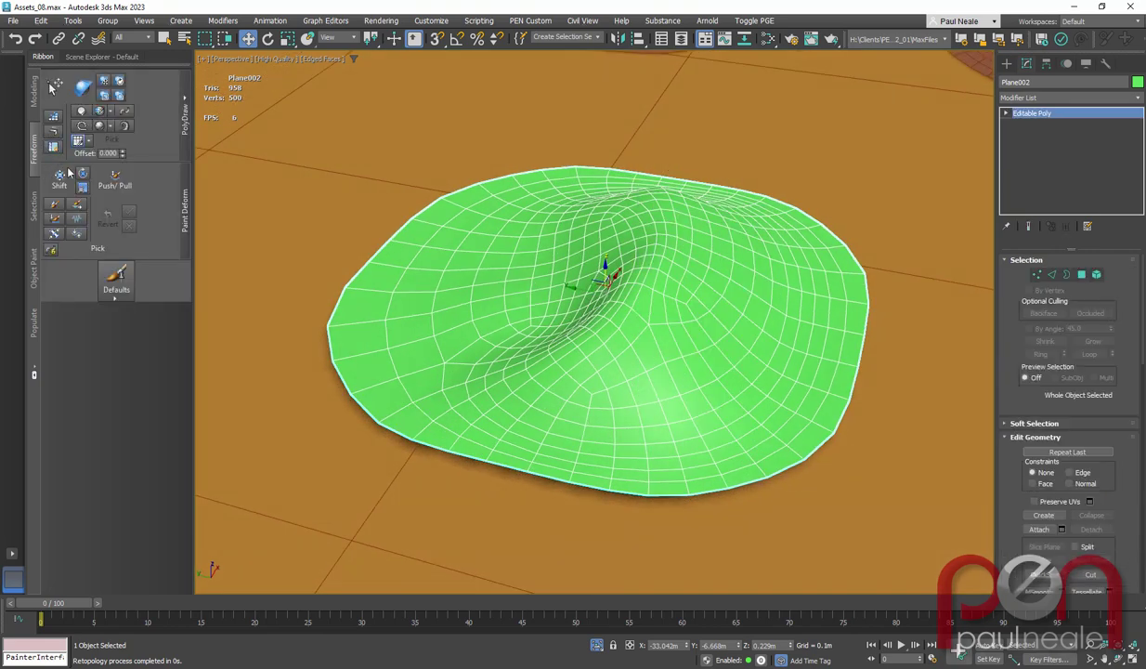
# Tighten the edges along the dune's crest with the Pinch/Spread brush at size about 306 and strength about 3.9
pyautogui.keyDown('alt'); pyautogui.moveTo(616, 283); pyautogui.dragTo(623, 327, button='middle'); pyautogui.keyUp('alt')
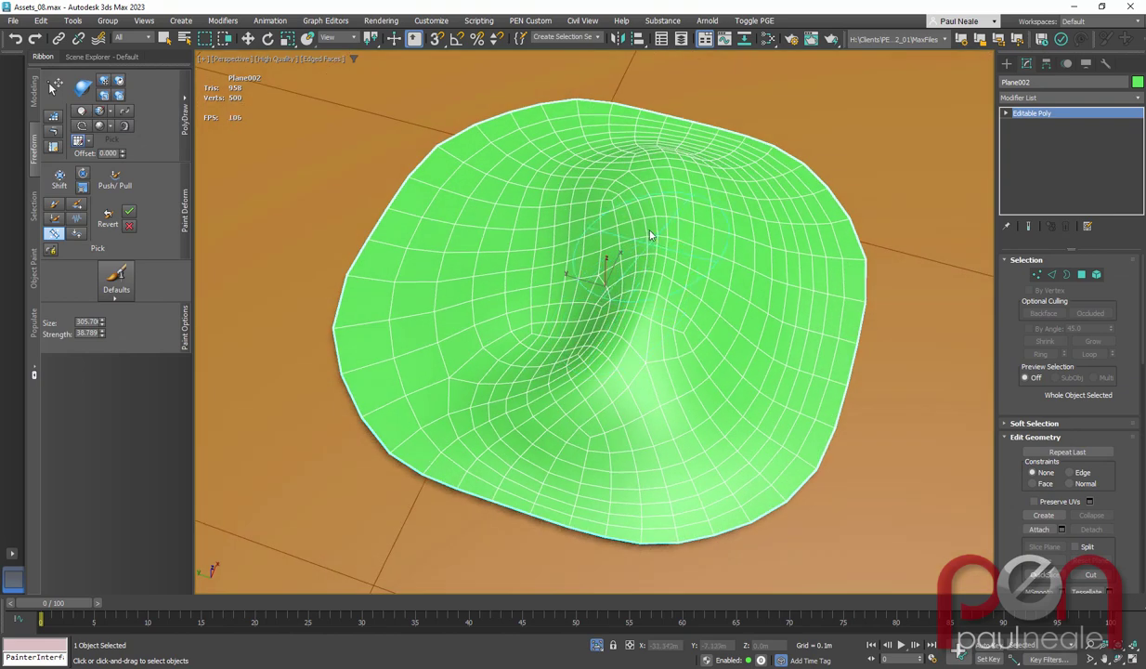
pyautogui.moveTo(671, 200); pyautogui.dragTo(664, 236)
pyautogui.hotkey('ctrl', 'z')
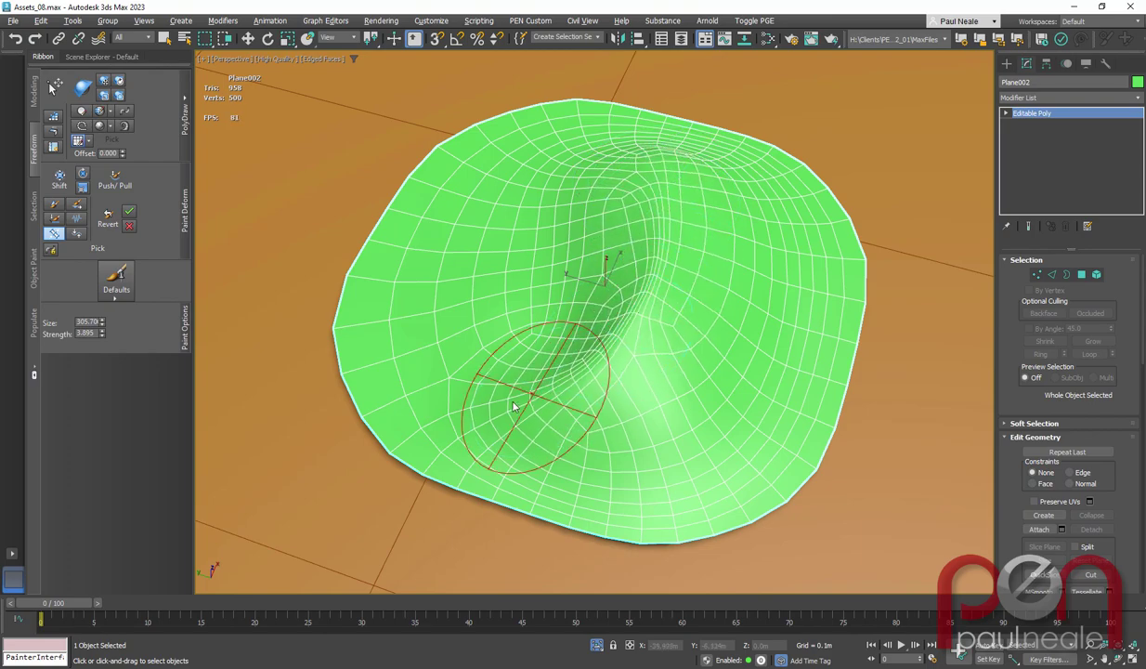
pyautogui.moveTo(512, 406); pyautogui.dragTo(611, 344)
pyautogui.moveTo(627, 144)
pyautogui.keyDown('alt'); pyautogui.mouseDown(button='middle')
pyautogui.moveTo(719, 159)
pyautogui.moveTo(796, 154)
pyautogui.moveTo(757, 210)
pyautogui.mouseUp(button='middle'); pyautogui.keyUp('alt')
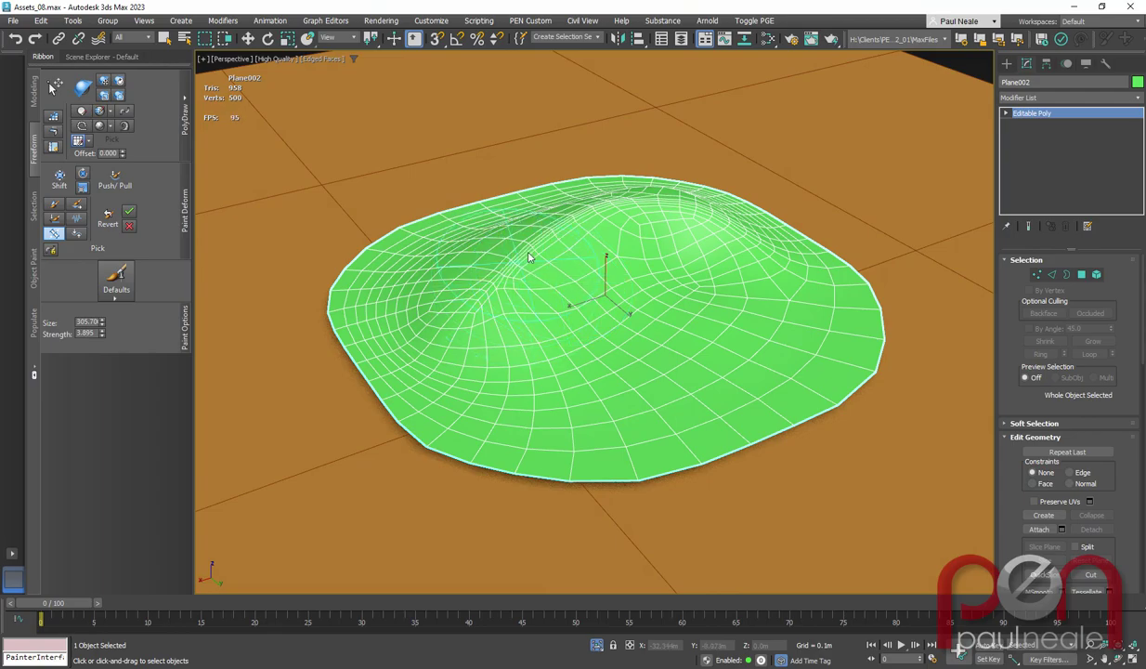
# Leave the brush and examine the crest and edge flow of the dune from several sides and distances
pyautogui.moveTo(492, 321)
pyautogui.keyDown('alt'); pyautogui.mouseDown(button='middle')
pyautogui.moveTo(529, 273)
pyautogui.moveTo(457, 248)
pyautogui.moveTo(367, 246)
pyautogui.moveTo(331, 279)
pyautogui.moveTo(362, 261)
pyautogui.moveTo(478, 275)
pyautogui.mouseUp(button='middle'); pyautogui.keyUp('alt')
pyautogui.scroll(-5, 478, 275)
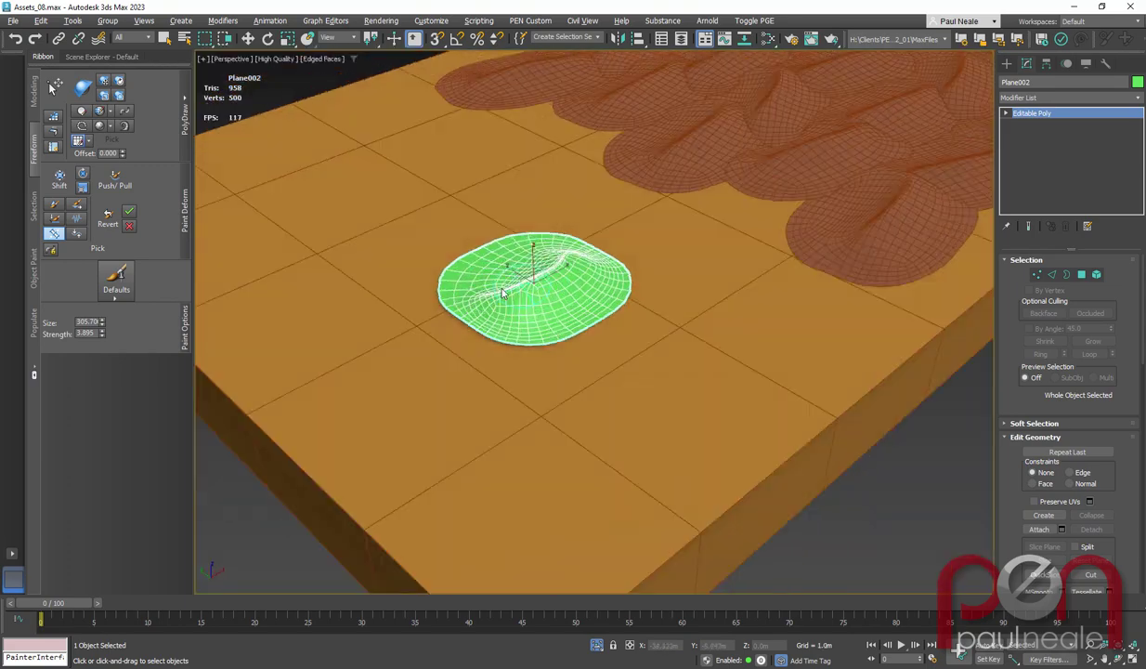
pyautogui.press('w')
pyautogui.moveTo(665, 274)
pyautogui.keyDown('alt'); pyautogui.mouseDown(button='middle')
pyautogui.moveTo(685, 278)
pyautogui.moveTo(649, 308)
pyautogui.mouseUp(button='middle'); pyautogui.keyUp('alt')
pyautogui.scroll(6, 502, 304)
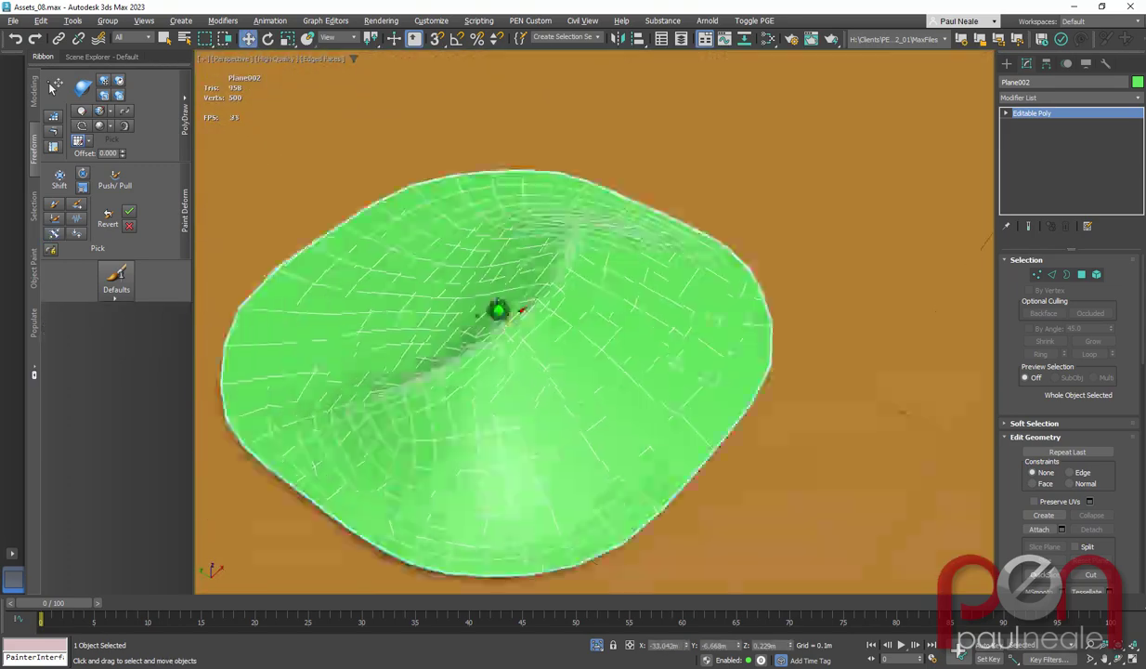
pyautogui.scroll(-3, 502, 307)
pyautogui.keyDown('alt'); pyautogui.moveTo(545, 313); pyautogui.dragTo(555, 289, button='middle'); pyautogui.keyUp('alt')
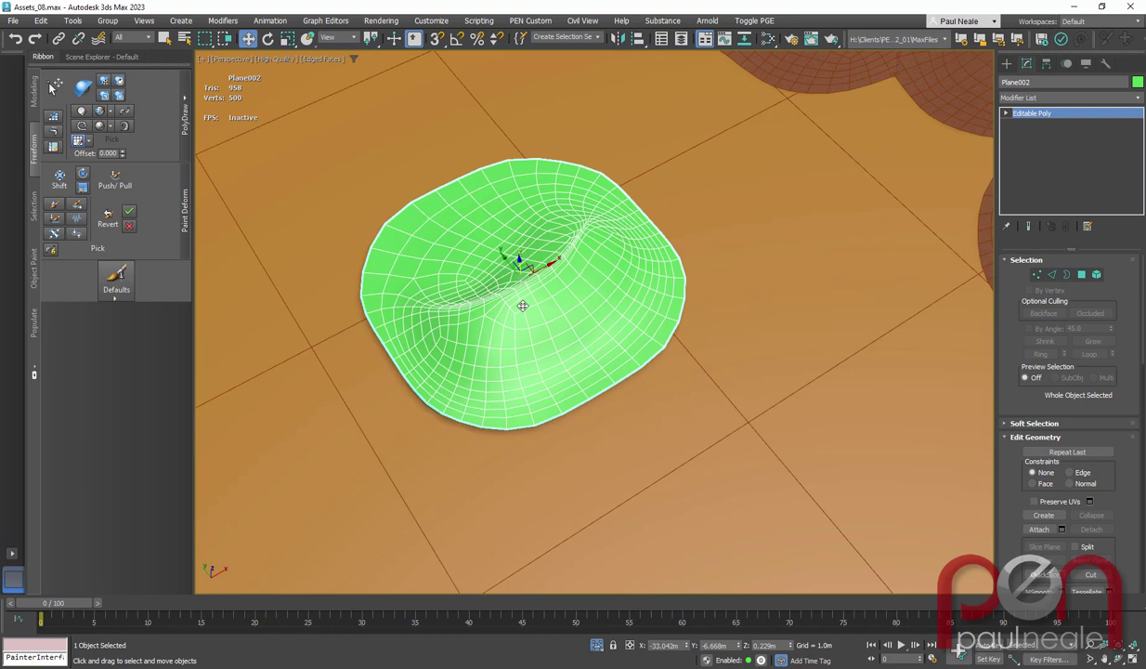
pyautogui.moveTo(621, 311)
pyautogui.keyDown('alt'); pyautogui.mouseDown(button='middle')
pyautogui.moveTo(703, 295)
pyautogui.moveTo(580, 316)
pyautogui.moveTo(606, 294)
pyautogui.mouseUp(button='middle'); pyautogui.keyUp('alt')
pyautogui.scroll(5, 580, 318)
pyautogui.scroll(-3, 580, 320)
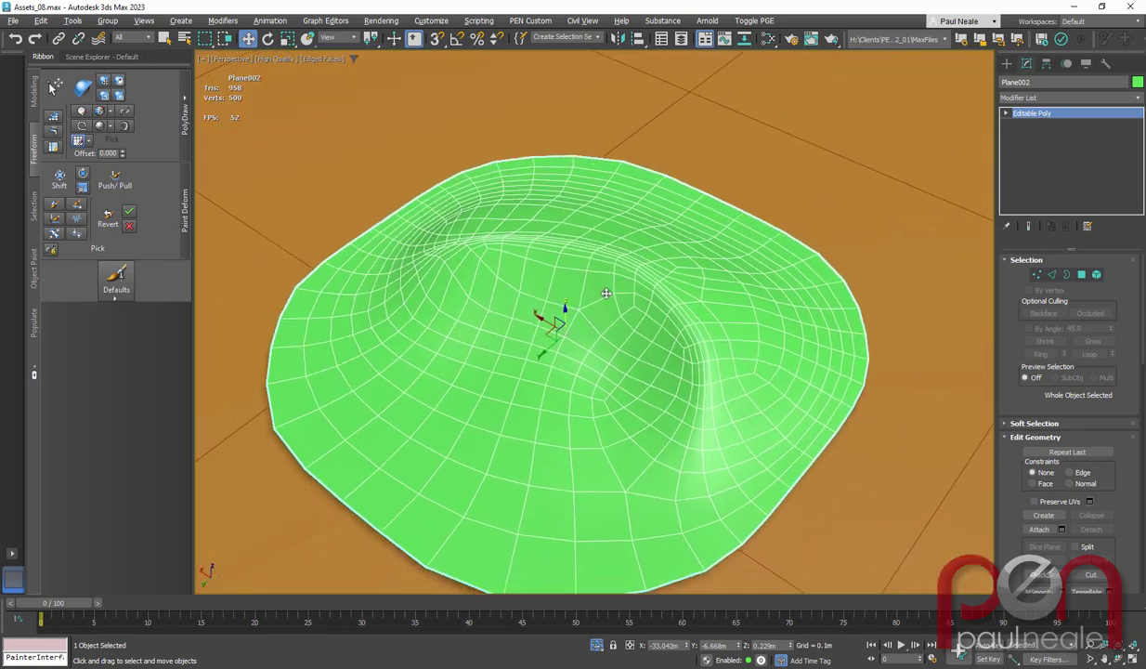
# Smooth the slope beside the crest with the Relax/Soften brush at size about 306 and strength about 17.5
pyautogui.click(57, 205)
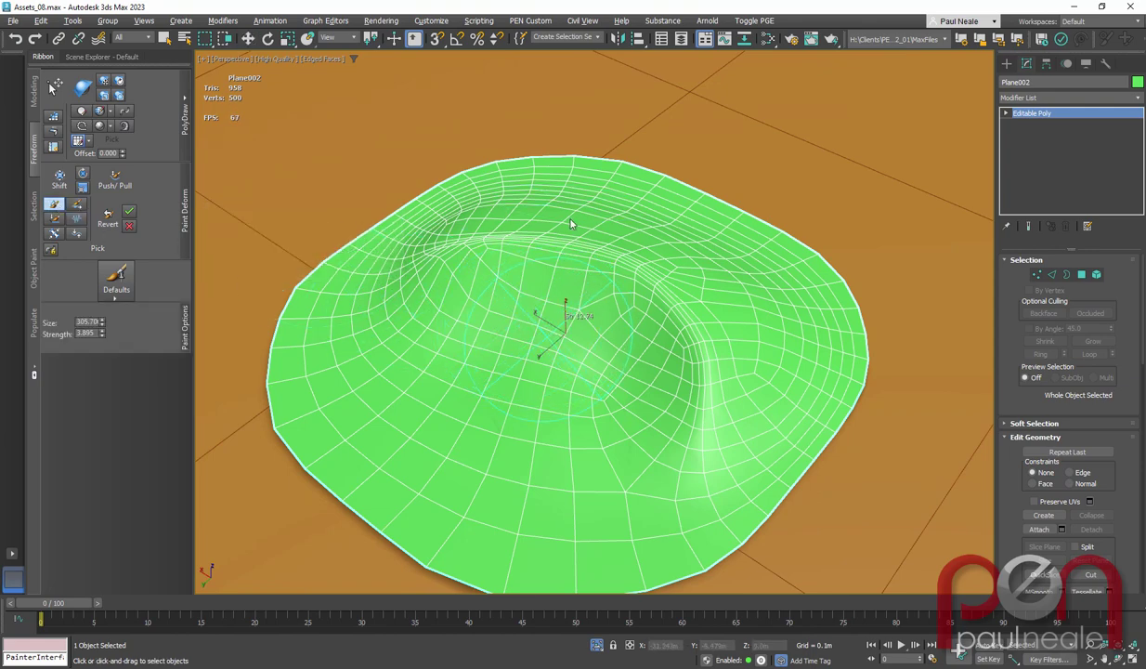
pyautogui.keyDown('alt'); pyautogui.moveTo(571, 266); pyautogui.dragTo(560, 259, button='middle'); pyautogui.keyUp('alt')
pyautogui.moveTo(560, 260)
pyautogui.mouseDown()
pyautogui.moveTo(586, 263)
pyautogui.moveTo(567, 284)
pyautogui.mouseUp()
pyautogui.moveTo(595, 298)
pyautogui.keyDown('alt'); pyautogui.mouseDown(button='middle')
pyautogui.moveTo(550, 277)
pyautogui.moveTo(614, 326)
pyautogui.moveTo(587, 314)
pyautogui.mouseUp(button='middle'); pyautogui.keyUp('alt')
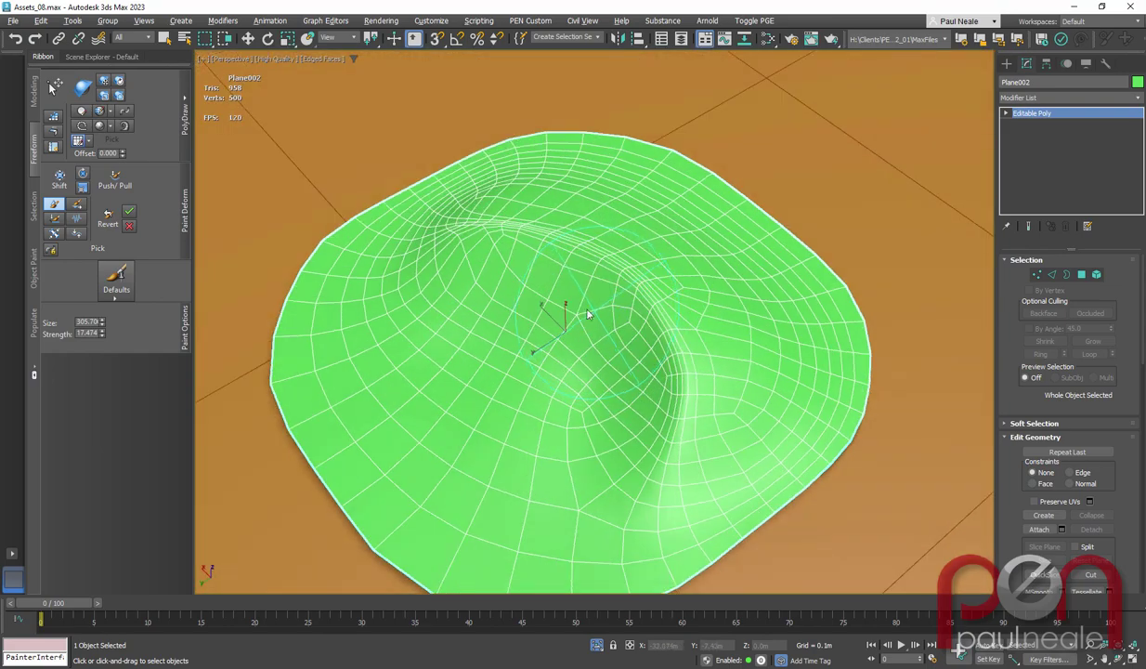
pyautogui.click(53, 206)
# Relax the uneven polygons on the remaining flanks all around the dune, then leave the Relax/Soften brush
pyautogui.moveTo(614, 332)
pyautogui.keyDown('alt'); pyautogui.mouseDown(button='middle')
pyautogui.moveTo(539, 344)
pyautogui.moveTo(543, 381)
pyautogui.moveTo(506, 297)
pyautogui.moveTo(534, 371)
pyautogui.moveTo(543, 323)
pyautogui.moveTo(545, 332)
pyautogui.moveTo(505, 364)
pyautogui.mouseUp(button='middle'); pyautogui.keyUp('alt')
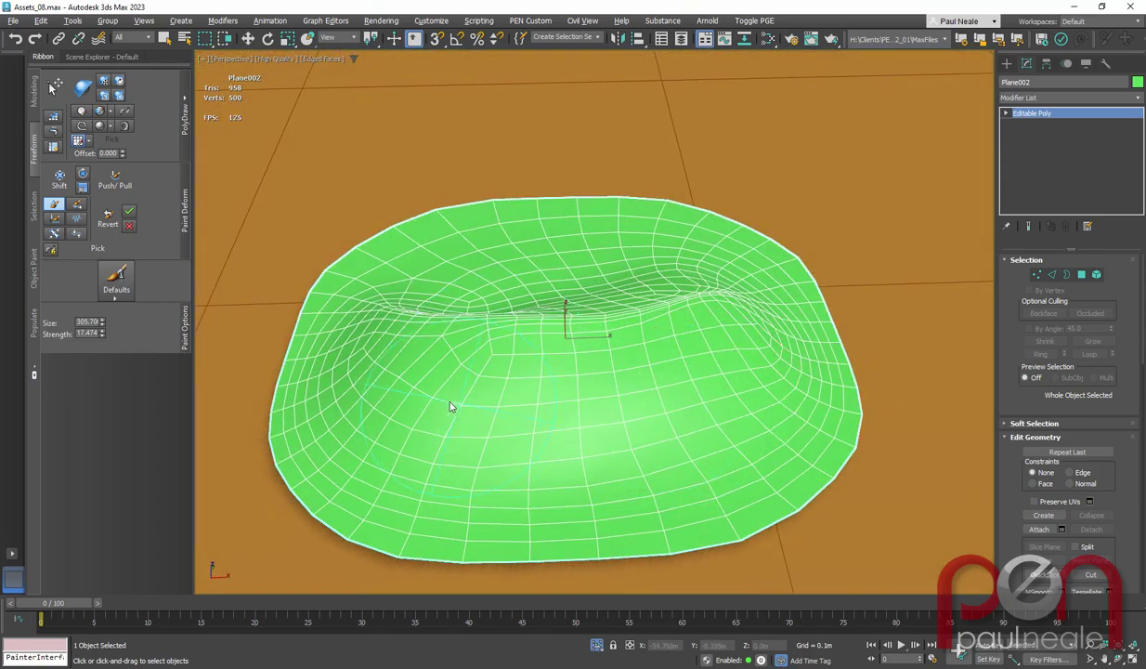
pyautogui.moveTo(717, 390)
pyautogui.keyDown('alt'); pyautogui.mouseDown(button='middle')
pyautogui.moveTo(770, 381)
pyautogui.moveTo(836, 397)
pyautogui.moveTo(757, 401)
pyautogui.mouseUp(button='middle'); pyautogui.keyUp('alt')
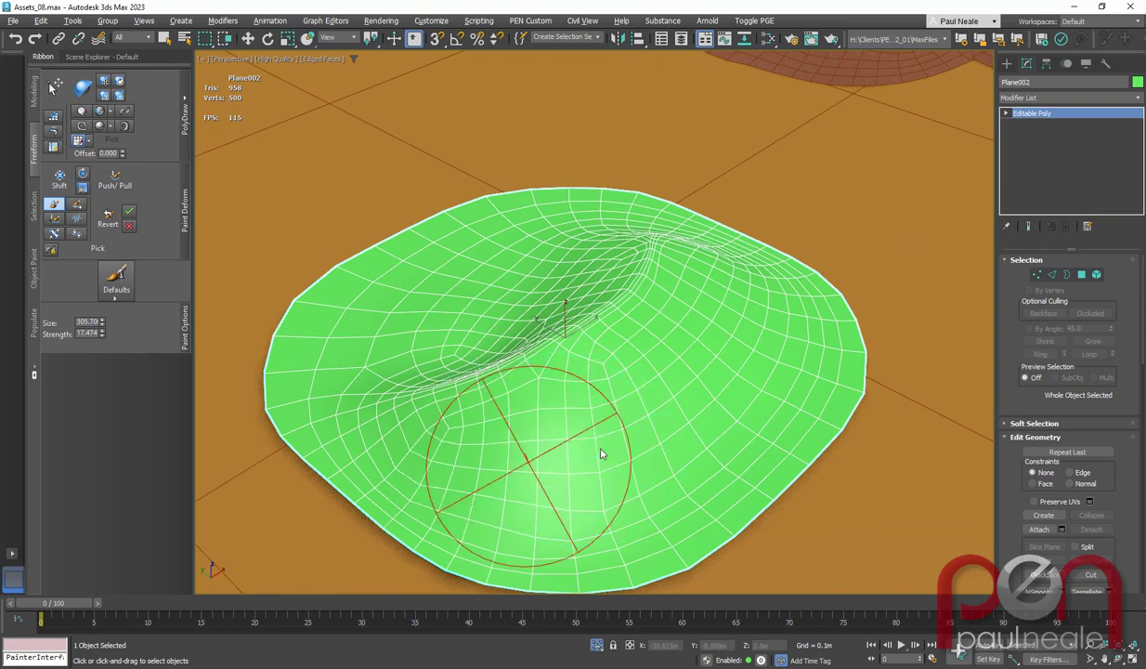
pyautogui.keyDown('alt'); pyautogui.moveTo(742, 373); pyautogui.dragTo(447, 354, button='middle'); pyautogui.keyUp('alt')
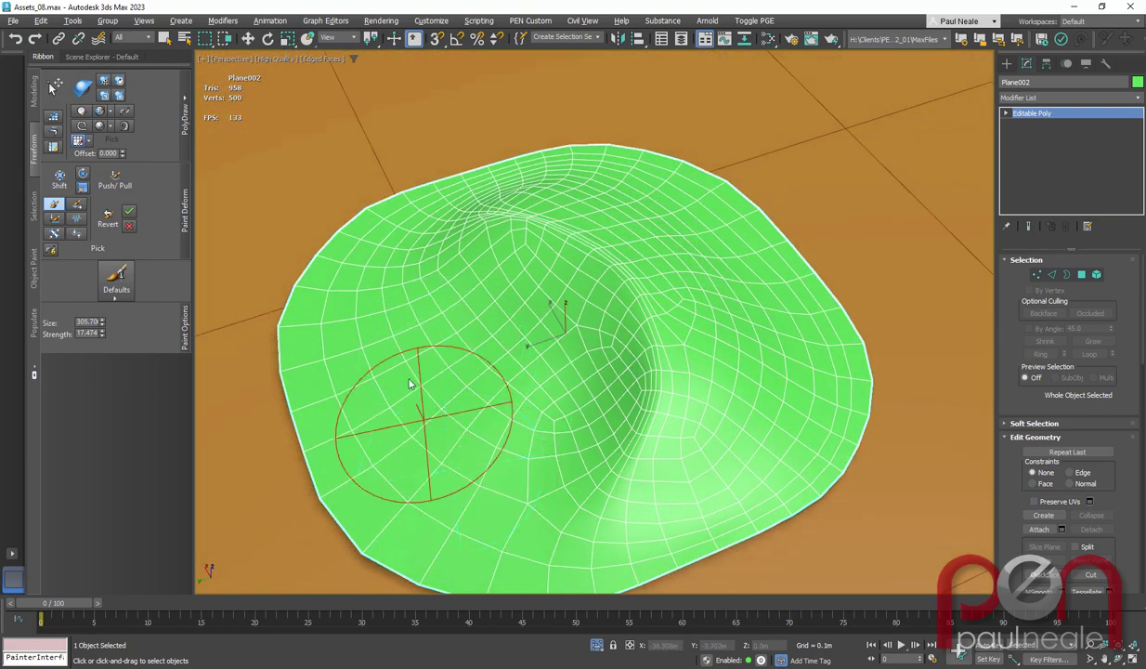
pyautogui.moveTo(493, 404)
pyautogui.keyDown('alt'); pyautogui.mouseDown(button='middle')
pyautogui.moveTo(477, 457)
pyautogui.moveTo(582, 374)
pyautogui.moveTo(528, 364)
pyautogui.moveTo(455, 378)
pyautogui.moveTo(440, 402)
pyautogui.moveTo(559, 450)
pyautogui.mouseUp(button='middle'); pyautogui.keyUp('alt')
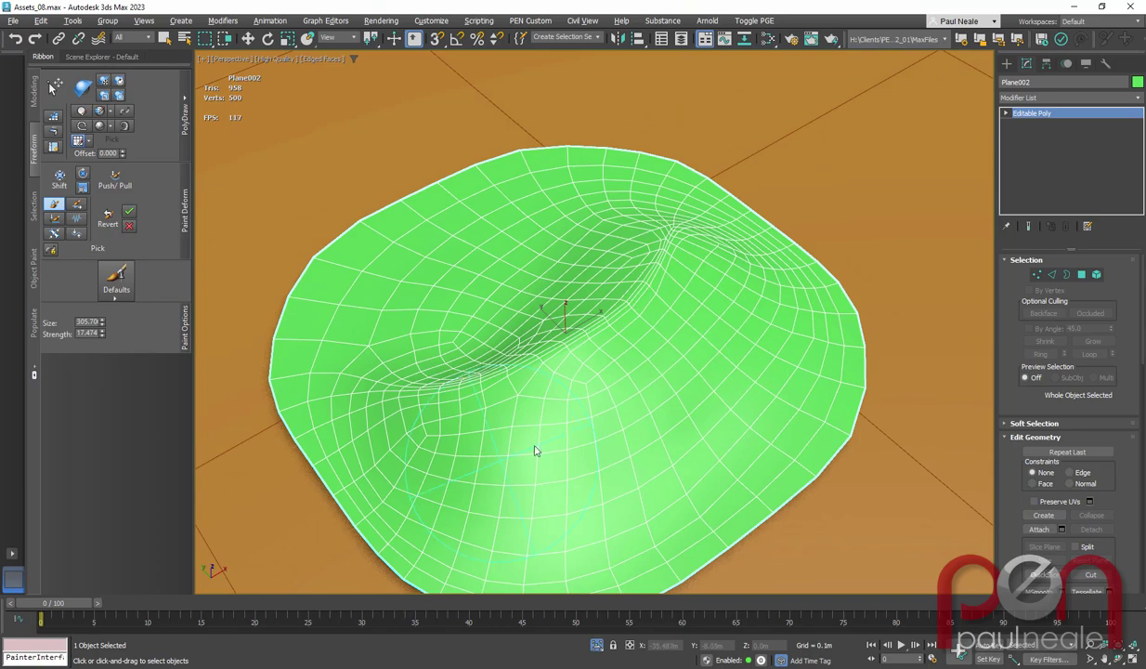
pyautogui.moveTo(622, 374)
pyautogui.keyDown('alt'); pyautogui.mouseDown(button='middle')
pyautogui.moveTo(721, 315)
pyautogui.moveTo(549, 349)
pyautogui.moveTo(488, 325)
pyautogui.moveTo(654, 364)
pyautogui.moveTo(681, 318)
pyautogui.moveTo(754, 306)
pyautogui.mouseUp(button='middle'); pyautogui.keyUp('alt')
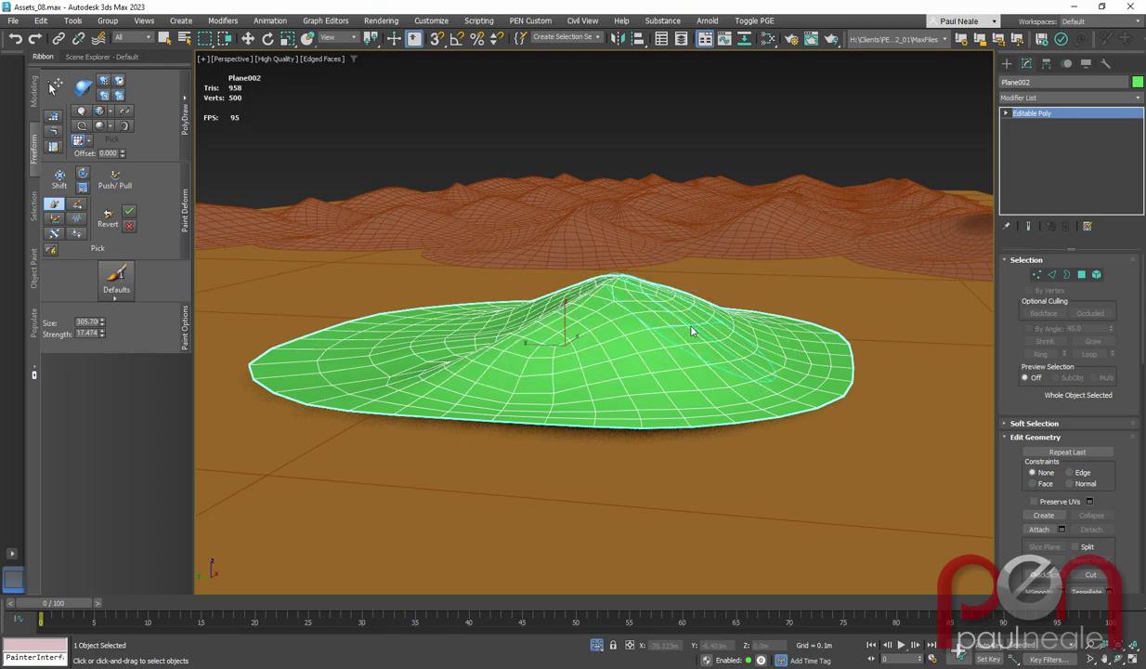
pyautogui.moveTo(683, 324)
pyautogui.keyDown('alt'); pyautogui.mouseDown(button='middle')
pyautogui.moveTo(605, 361)
pyautogui.moveTo(738, 380)
pyautogui.moveTo(705, 365)
pyautogui.moveTo(601, 397)
pyautogui.moveTo(672, 361)
pyautogui.moveTo(647, 391)
pyautogui.moveTo(667, 351)
pyautogui.mouseUp(button='middle'); pyautogui.keyUp('alt')
pyautogui.scroll(-5, 706, 365)
pyautogui.scroll(3, 672, 361)
pyautogui.press('w')
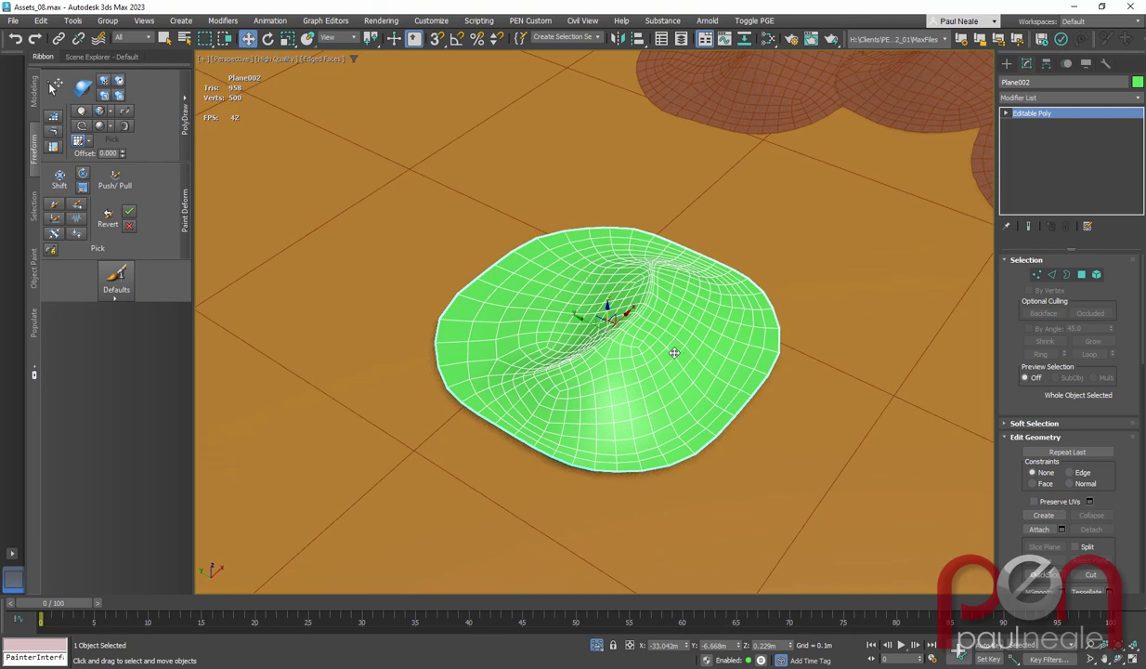
# Apply an Unwrap UVW modifier to the dune
pyautogui.write('x')
pyautogui.write('uv')
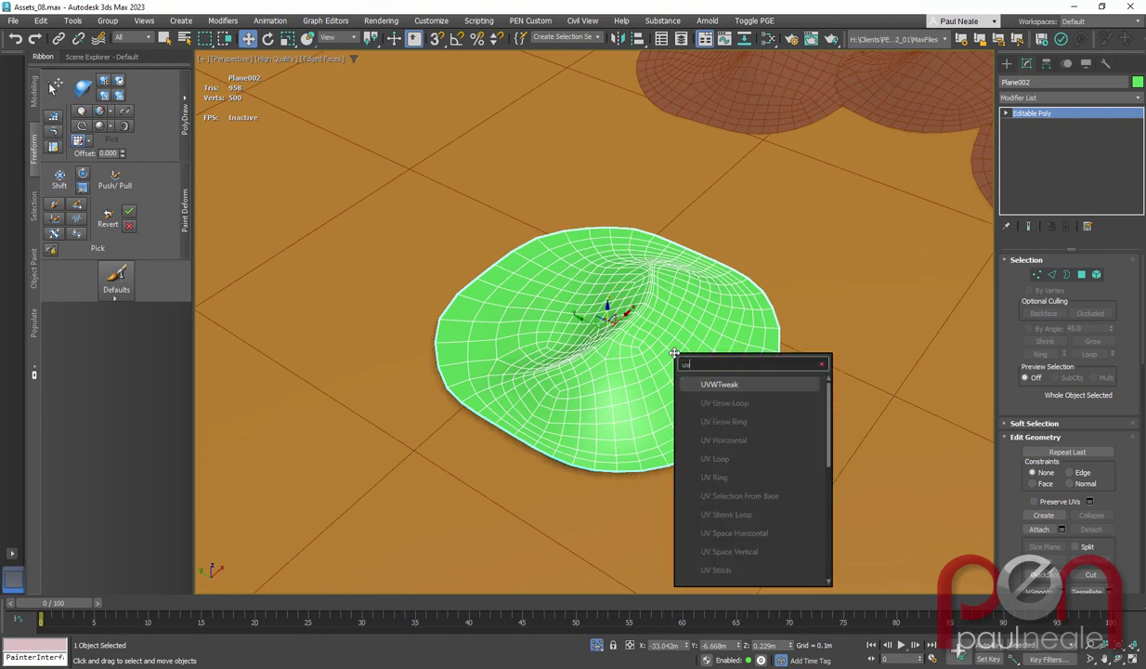
pyautogui.press('BackSpace')
pyautogui.press('BackSpace')
pyautogui.write('unwrap')
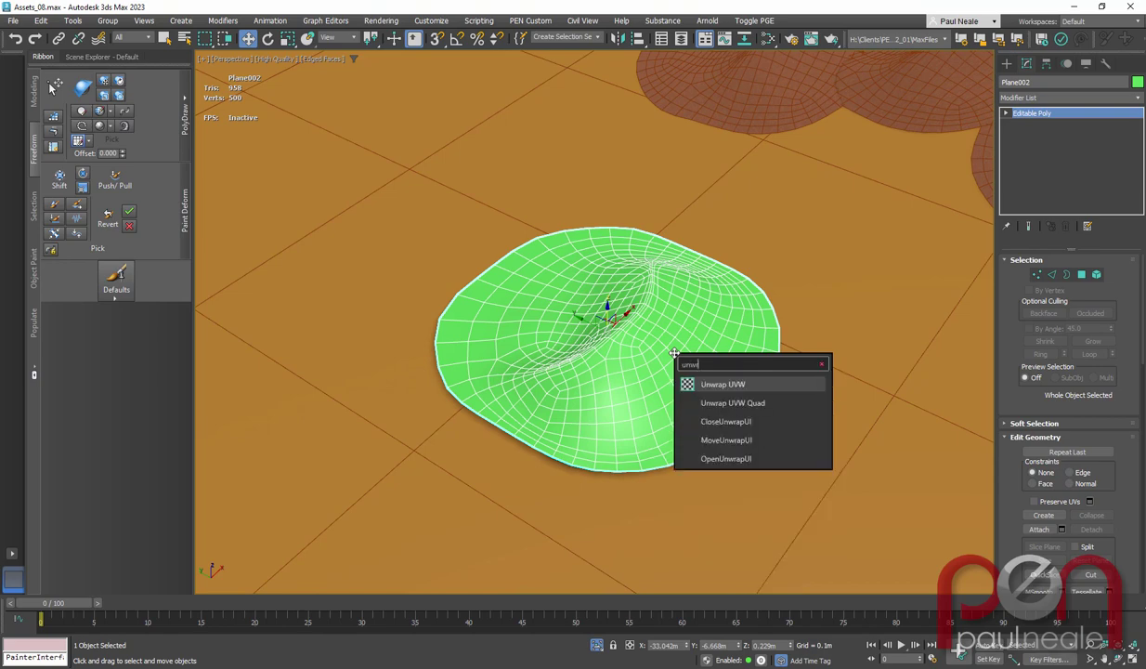
pyautogui.press('Return')
# Open the UV editor for the dune and peel its UVs with the Unfold method
pyautogui.click(1050, 519)
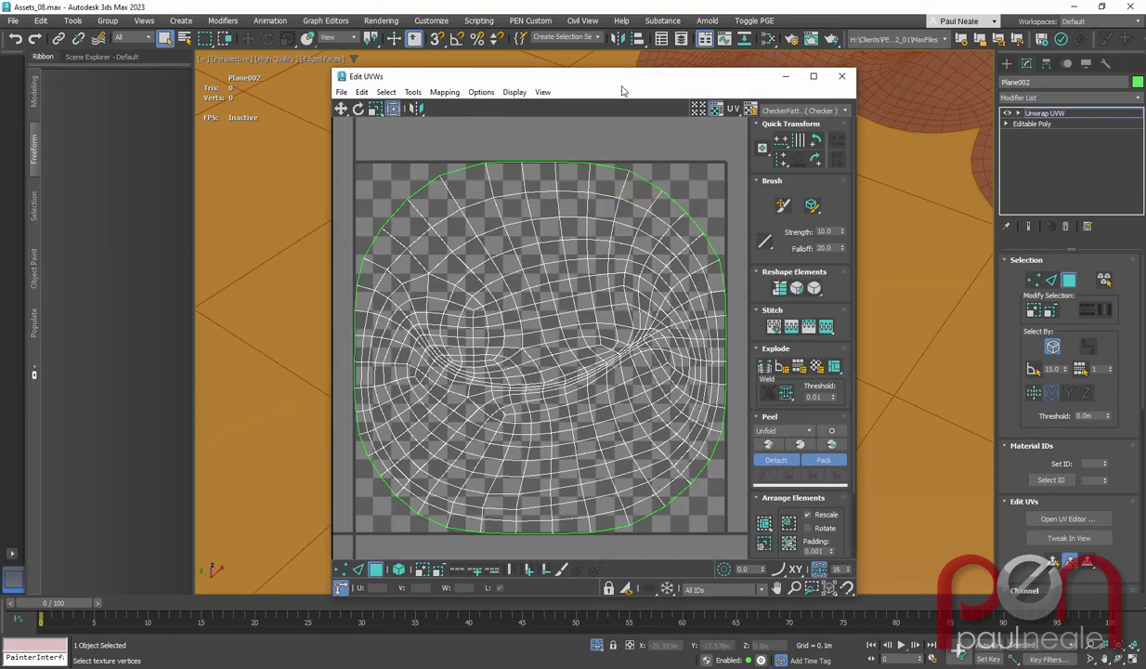
pyautogui.moveTo(600, 77); pyautogui.dragTo(319, 48)
pyautogui.click(496, 416)
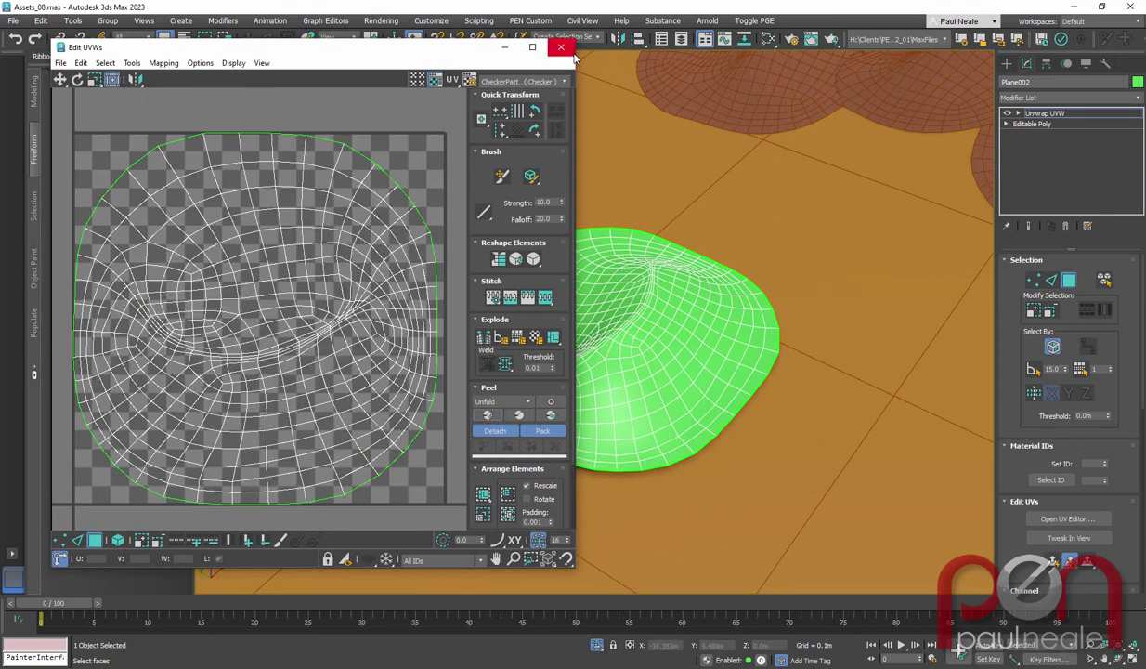
pyautogui.keyDown('alt'); pyautogui.moveTo(793, 325); pyautogui.dragTo(818, 310, button='middle'); pyautogui.keyUp('alt')
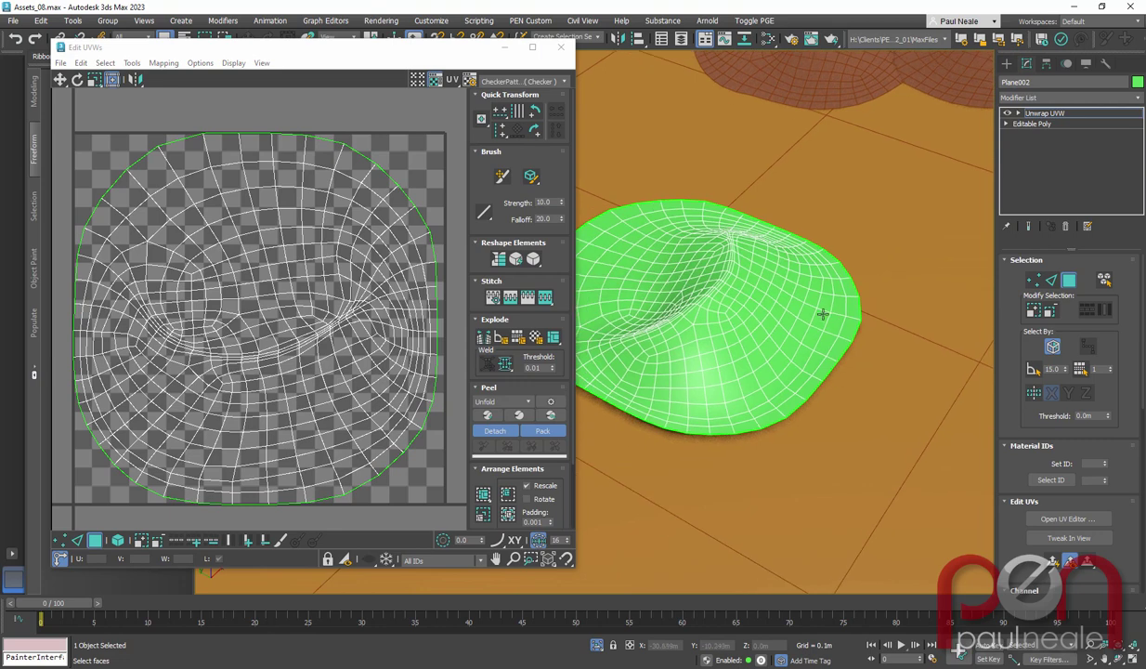
# Assign the sand material that uses the T_Sand_D_PEN.jpg bitmap to the dune, then close the material and UV editors
pyautogui.press('m')
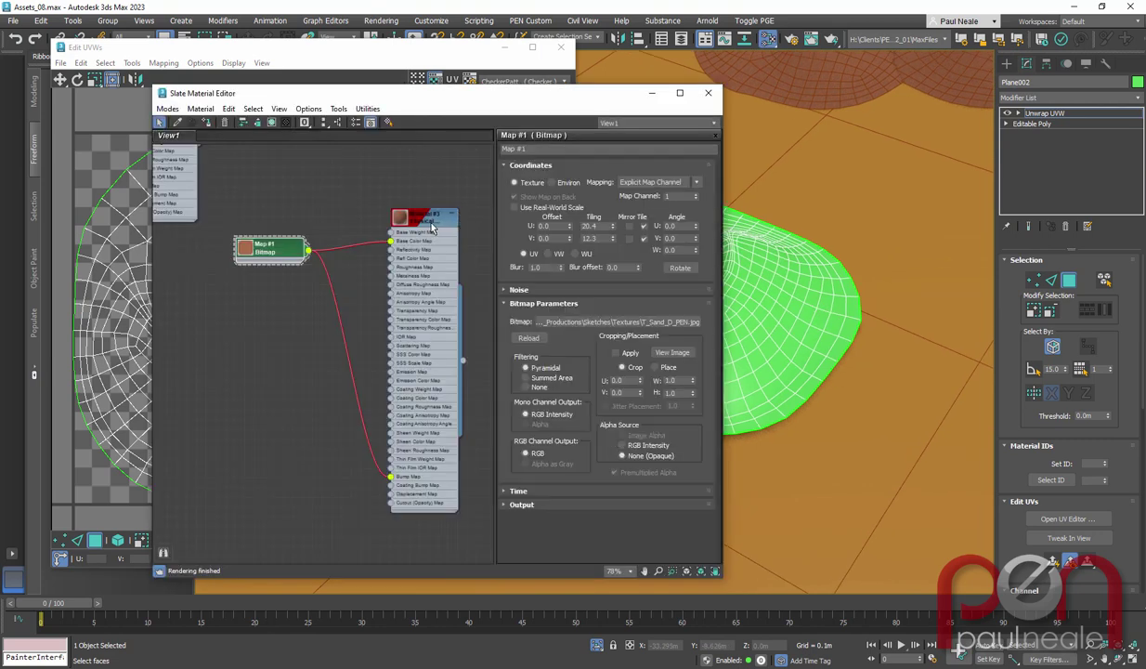
pyautogui.rightClick(431, 227)
pyautogui.click(463, 233)
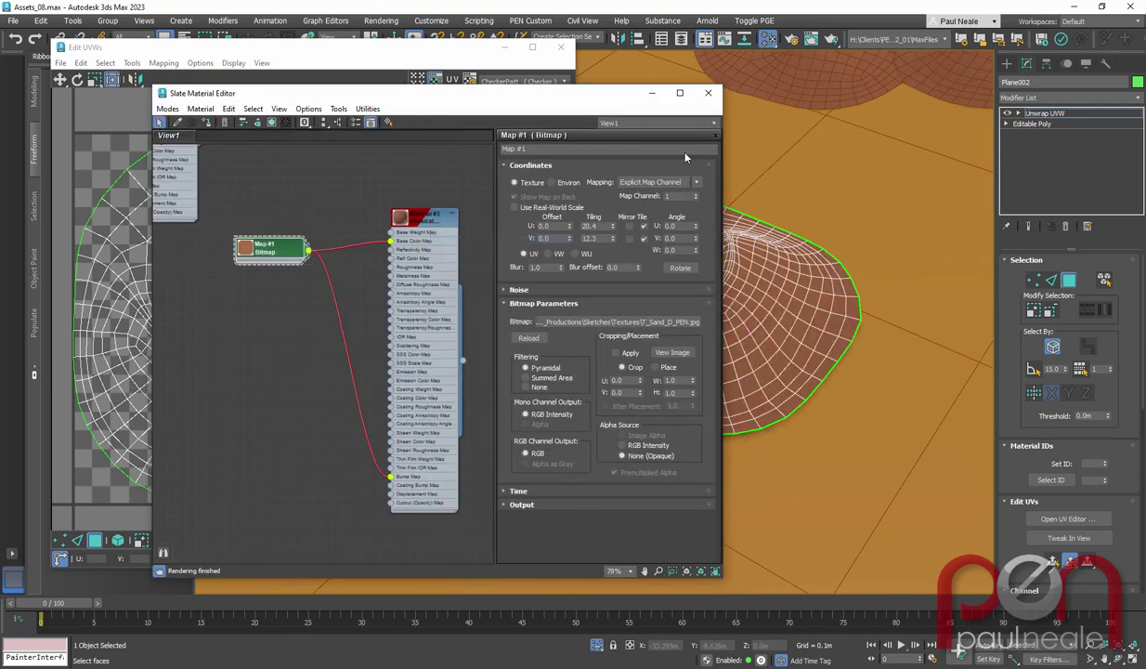
pyautogui.click(712, 97)
pyautogui.click(562, 49)
pyautogui.keyDown('alt'); pyautogui.moveTo(691, 269); pyautogui.dragTo(708, 316, button='middle'); pyautogui.keyUp('alt')
pyautogui.keyDown('alt'); pyautogui.moveTo(605, 354); pyautogui.dragTo(610, 317, button='middle'); pyautogui.keyUp('alt')
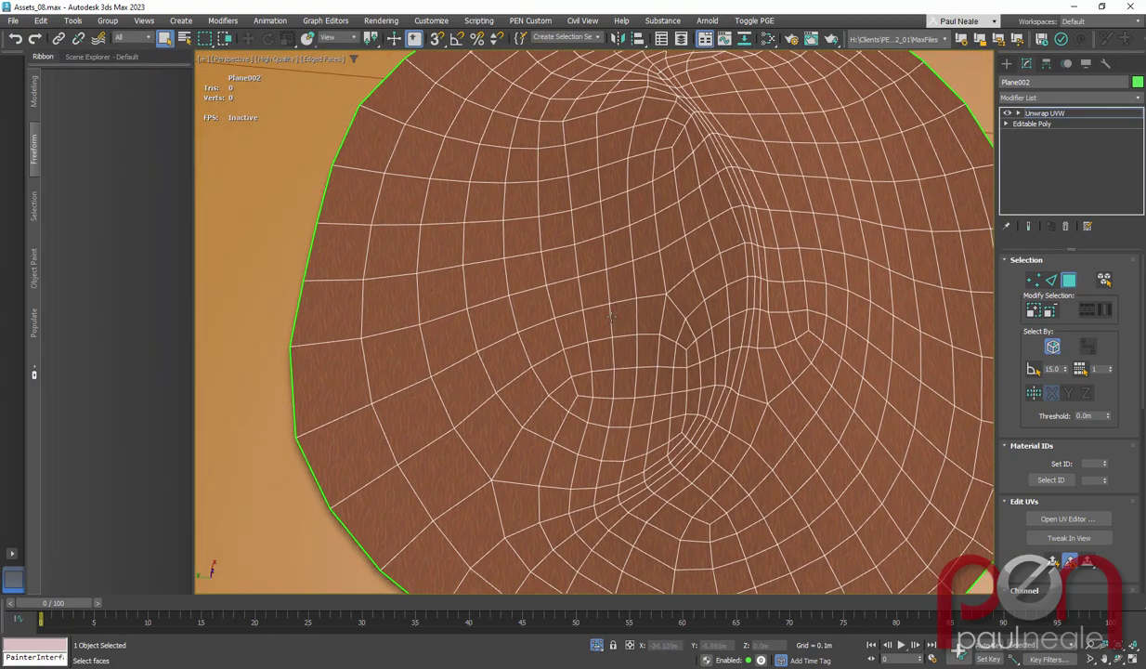
# Lower the V tiling of the sand bitmap in the Slate Material Editor to enlarge the ripple pattern
pyautogui.press('m')
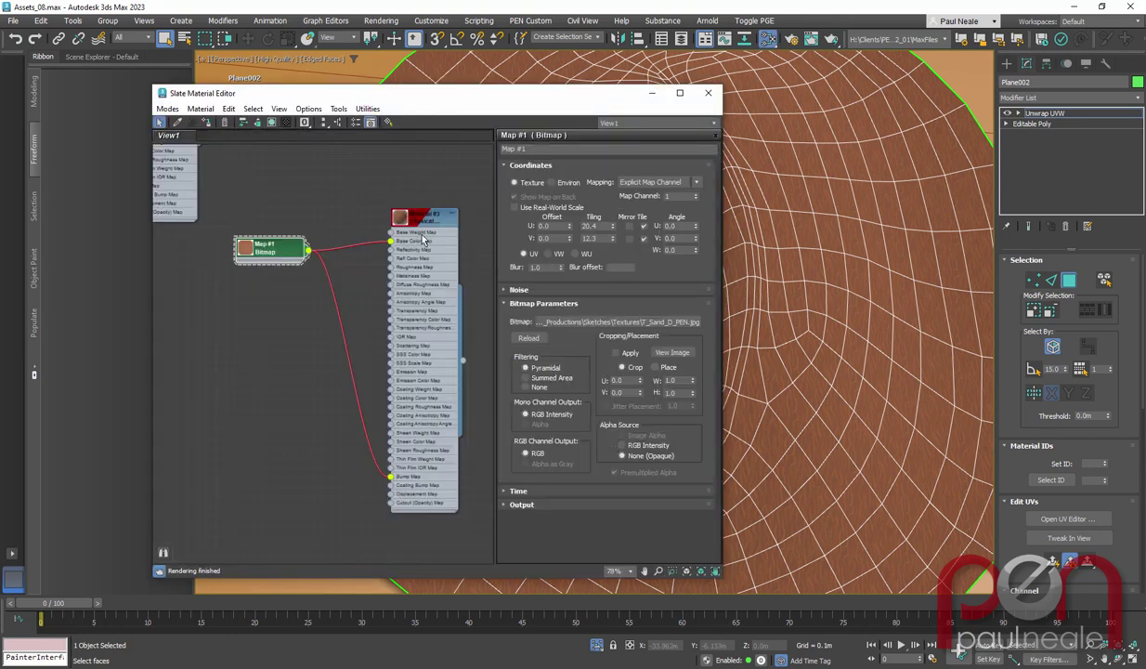
pyautogui.moveTo(616, 241); pyautogui.dragTo(615, 290)
pyautogui.click(708, 93)
# Examine the scale and direction of the sand ripples across the dune from several angles
pyautogui.scroll(-4, 725, 299)
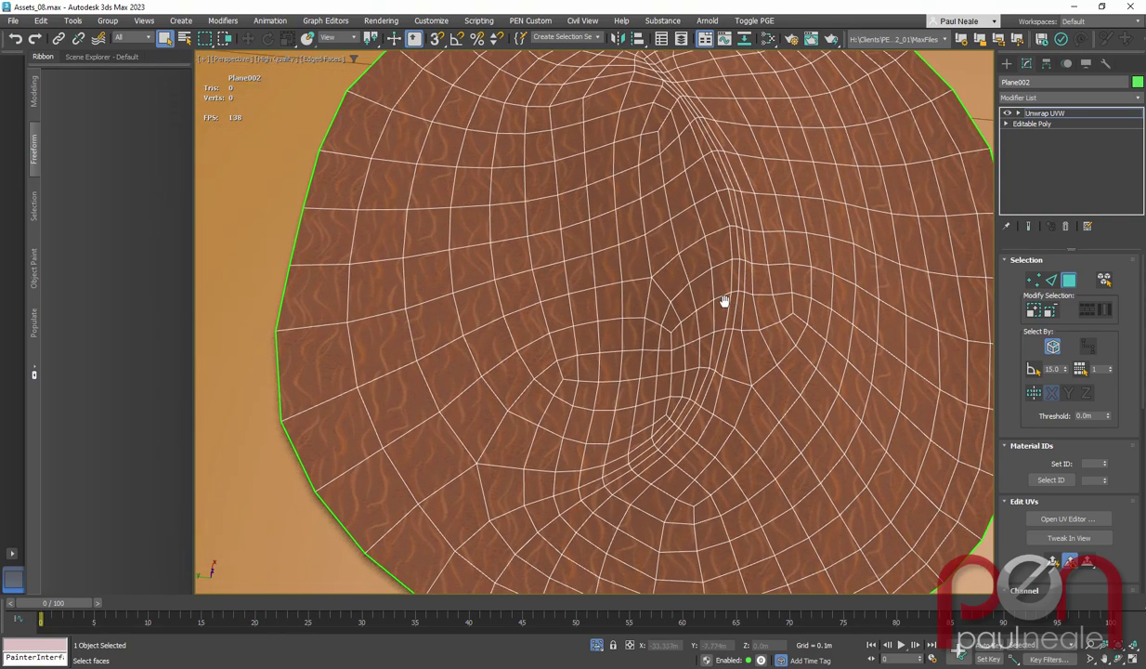
pyautogui.keyDown('alt'); pyautogui.moveTo(730, 291); pyautogui.dragTo(702, 318, button='middle'); pyautogui.keyUp('alt')
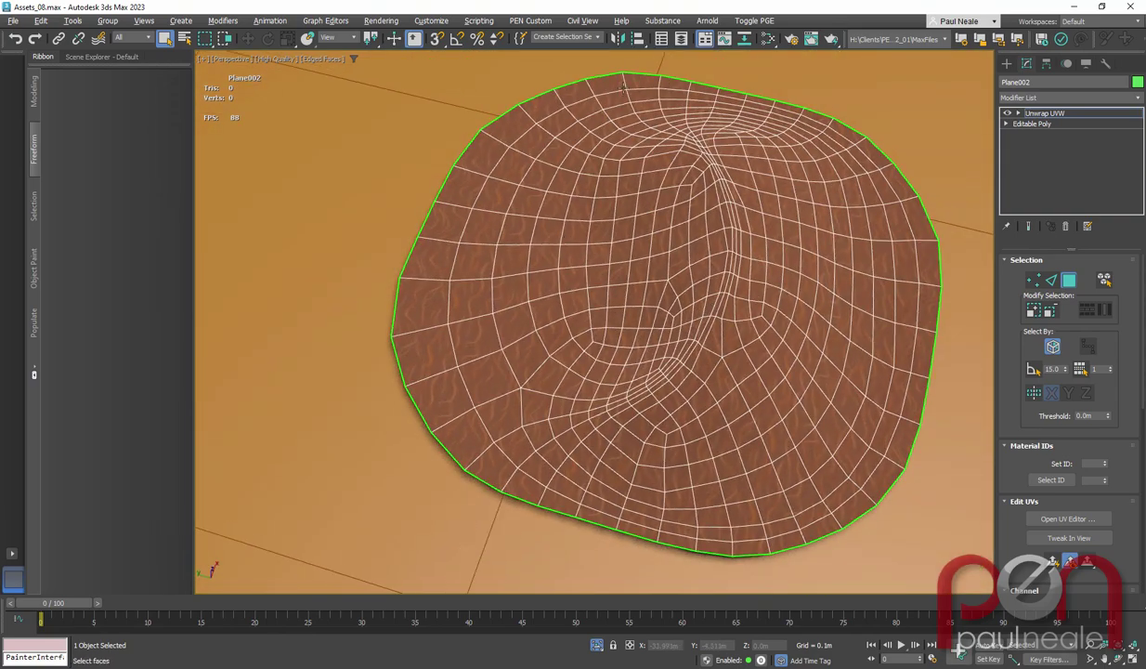
pyautogui.keyDown('alt'); pyautogui.moveTo(746, 287); pyautogui.dragTo(763, 256, button='middle'); pyautogui.keyUp('alt')
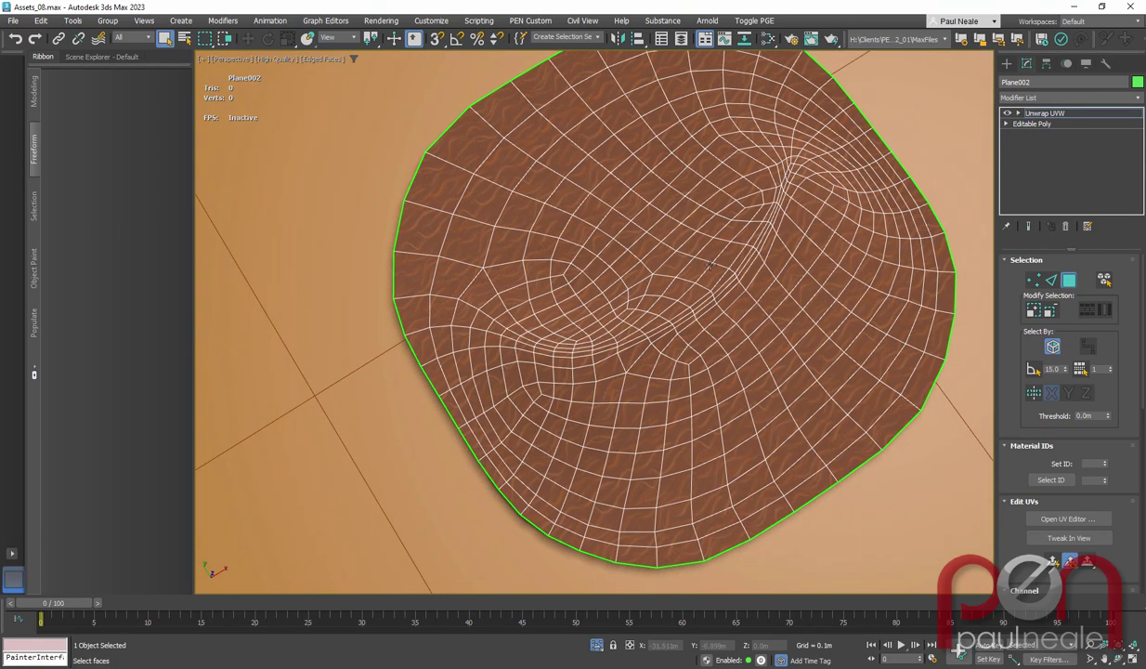
pyautogui.keyDown('alt'); pyautogui.moveTo(684, 306); pyautogui.dragTo(672, 290, button='middle'); pyautogui.keyUp('alt')
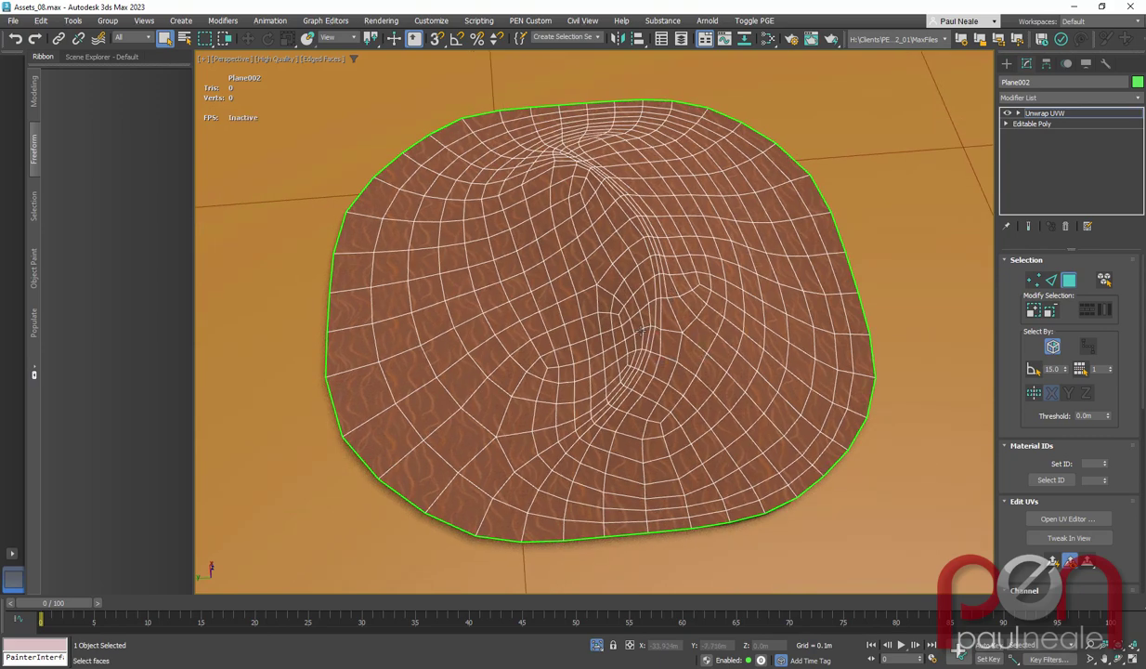
pyautogui.keyDown('alt'); pyautogui.moveTo(639, 334); pyautogui.dragTo(628, 340, button='middle'); pyautogui.keyUp('alt')
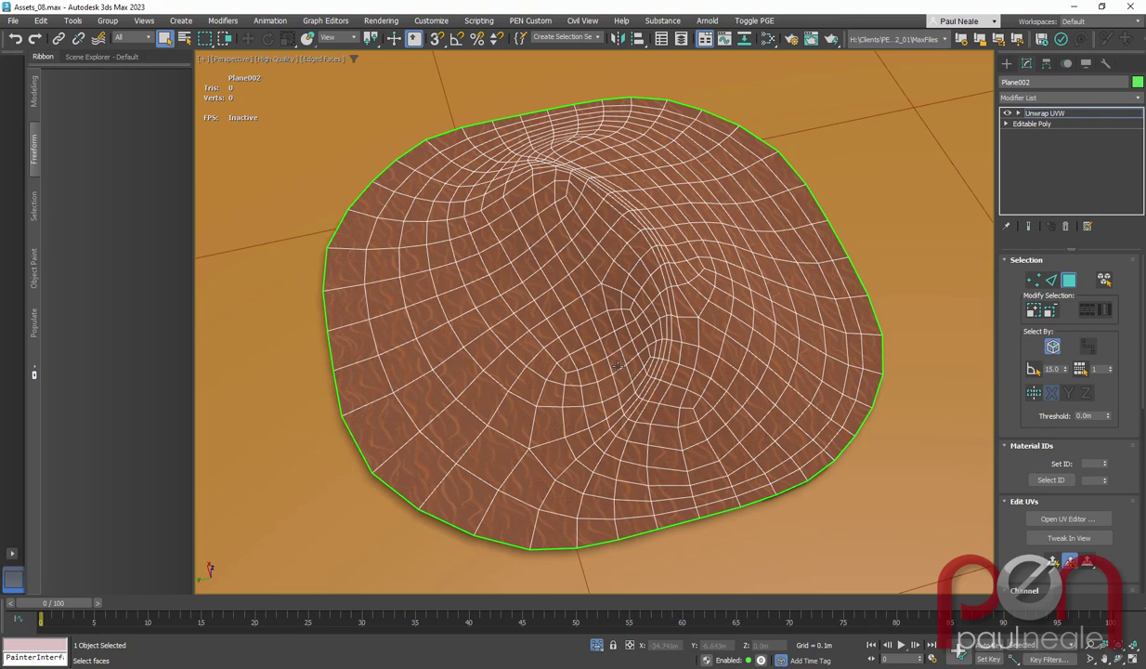
pyautogui.keyDown('alt'); pyautogui.moveTo(624, 352); pyautogui.dragTo(650, 284, button='middle'); pyautogui.keyUp('alt')
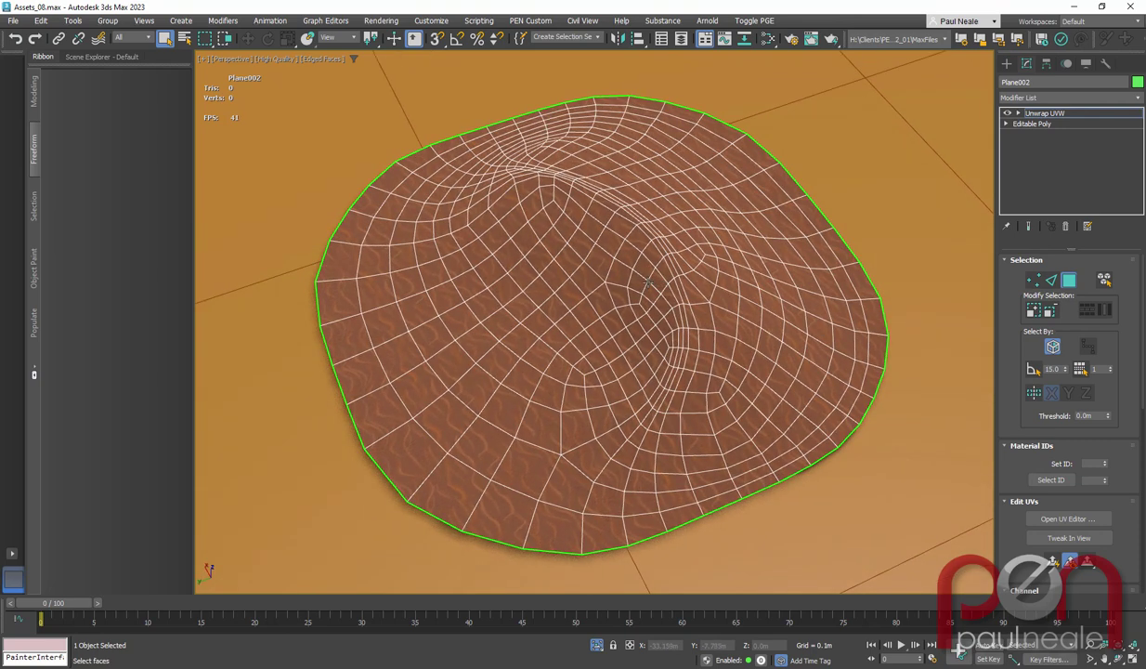
# Collapse the dune's Unwrap UVW modifier by converting the object to Editable Poly
pyautogui.click(34, 102)
pyautogui.keyDown('alt'); pyautogui.moveTo(487, 249); pyautogui.dragTo(618, 287, button='middle'); pyautogui.keyUp('alt')
pyautogui.rightClick(564, 252)
pyautogui.moveTo(613, 421)
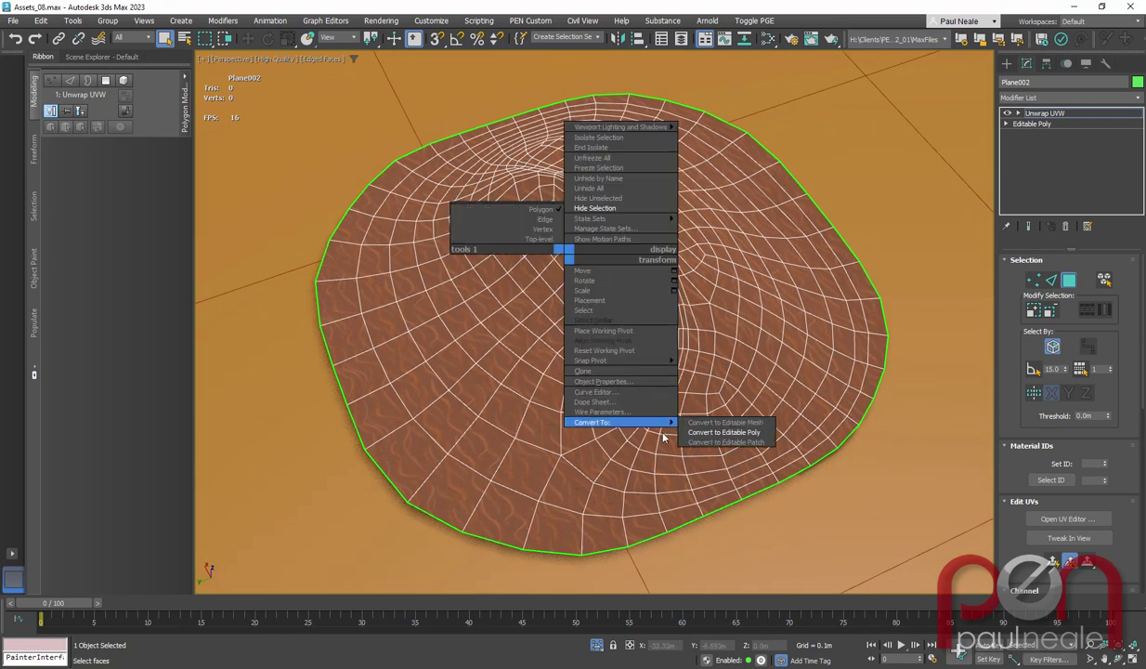
pyautogui.click(737, 433)
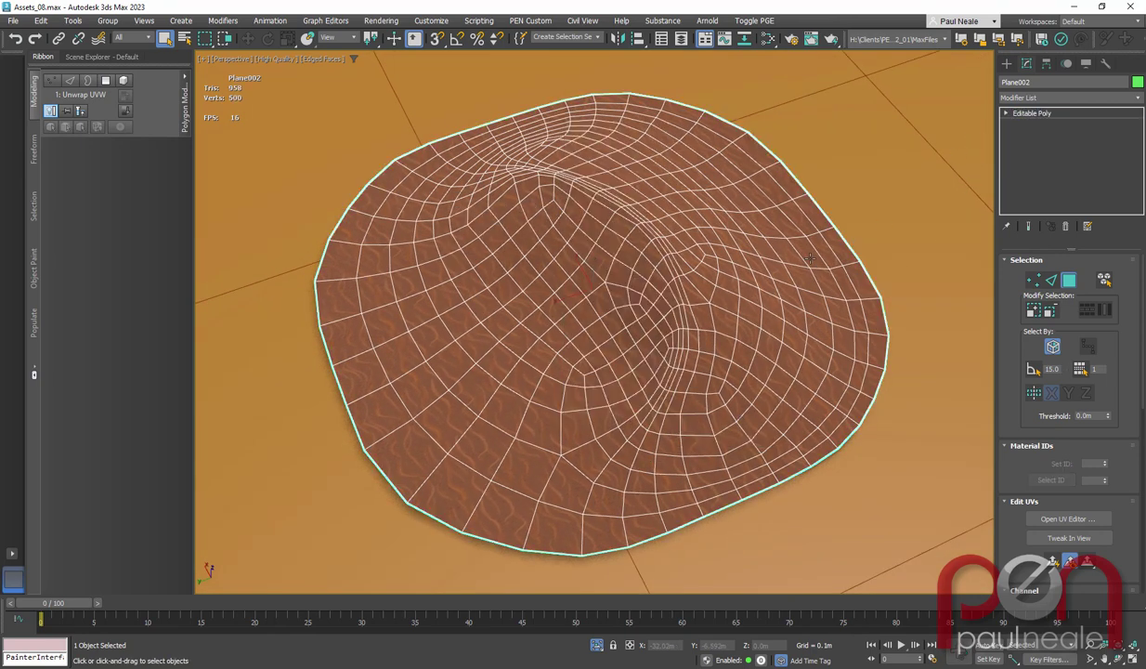
# Activate the UV Tweak brush on the dune with a full strength of 10 and a falloff of about 528
pyautogui.moveTo(650, 380)
pyautogui.keyDown('alt'); pyautogui.mouseDown(button='middle')
pyautogui.moveTo(596, 347)
pyautogui.moveTo(597, 304)
pyautogui.mouseUp(button='middle'); pyautogui.keyUp('alt')
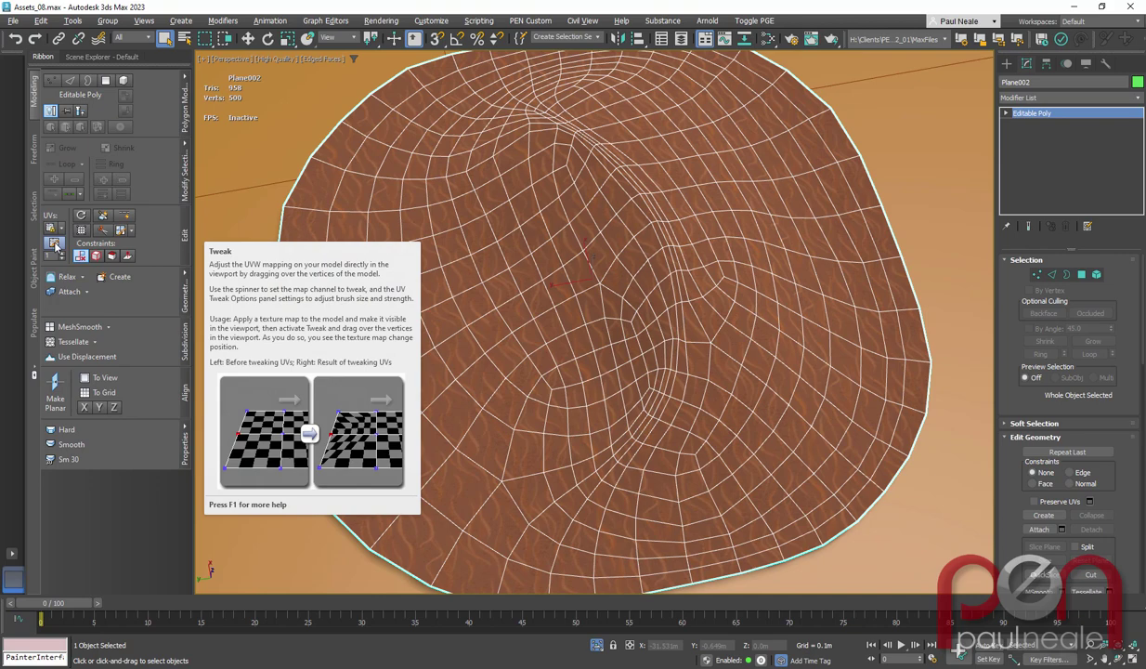
pyautogui.click(54, 243)
pyautogui.keyDown('alt'); pyautogui.moveTo(531, 286); pyautogui.dragTo(540, 282, button='middle'); pyautogui.keyUp('alt')
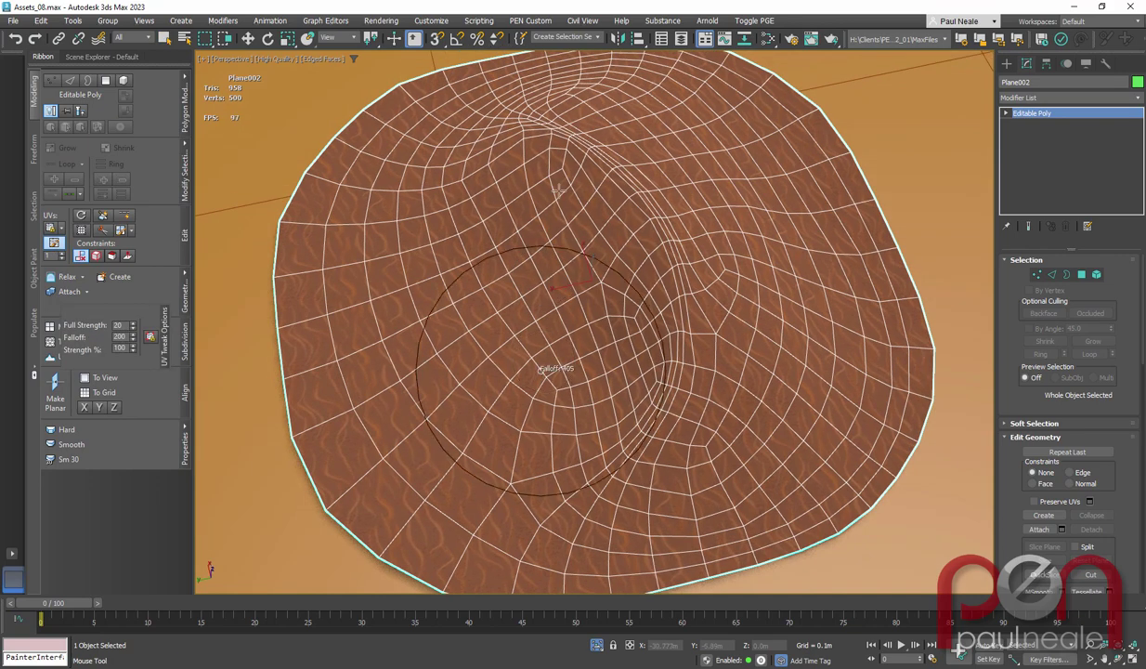
pyautogui.moveTo(557, 321)
pyautogui.keyDown('alt'); pyautogui.mouseDown(button='middle')
pyautogui.moveTo(568, 282)
pyautogui.moveTo(568, 312)
pyautogui.mouseUp(button='middle'); pyautogui.keyUp('alt')
pyautogui.keyDown('ctrl'); pyautogui.moveTo(548, 329); pyautogui.dragTo(563, 238); pyautogui.keyUp('ctrl')
pyautogui.keyDown('alt'); pyautogui.moveTo(546, 319); pyautogui.dragTo(542, 337, button='middle'); pyautogui.keyUp('alt')
pyautogui.keyDown('ctrl'); pyautogui.moveTo(529, 329); pyautogui.dragTo(539, 310); pyautogui.keyUp('ctrl')
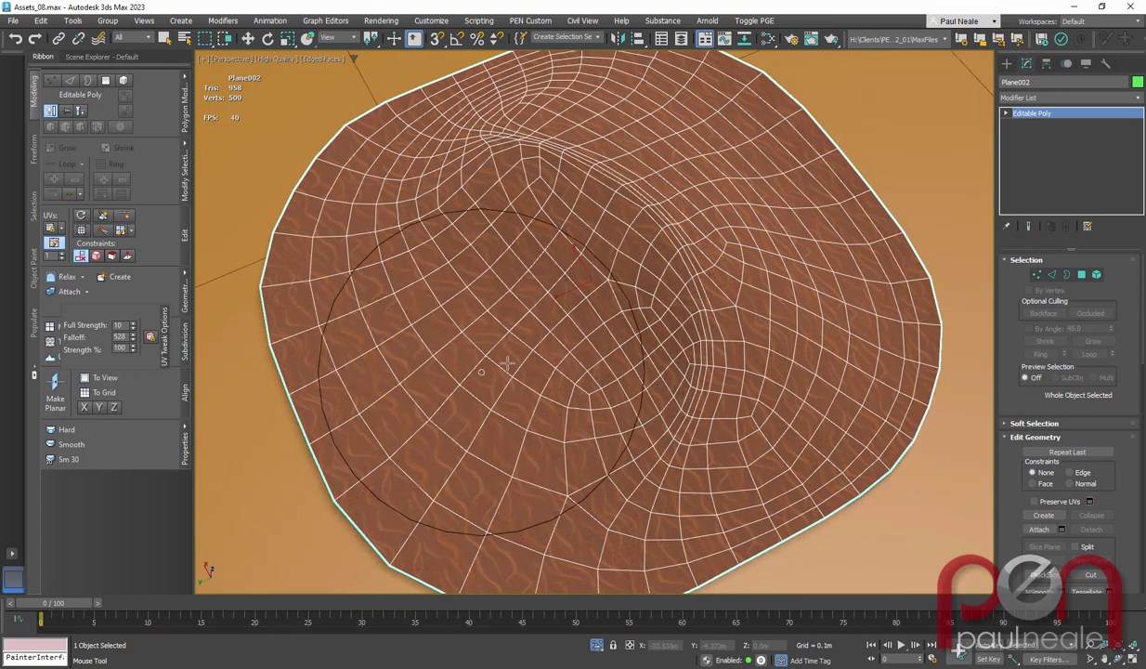
# Tweak the UVs around the dune's edge and crest with a brush falloff of about 538, ending with the Move tool active
pyautogui.moveTo(545, 332)
pyautogui.keyDown('alt'); pyautogui.mouseDown(button='middle')
pyautogui.moveTo(549, 361)
pyautogui.moveTo(549, 247)
pyautogui.mouseUp(button='middle'); pyautogui.keyUp('alt')
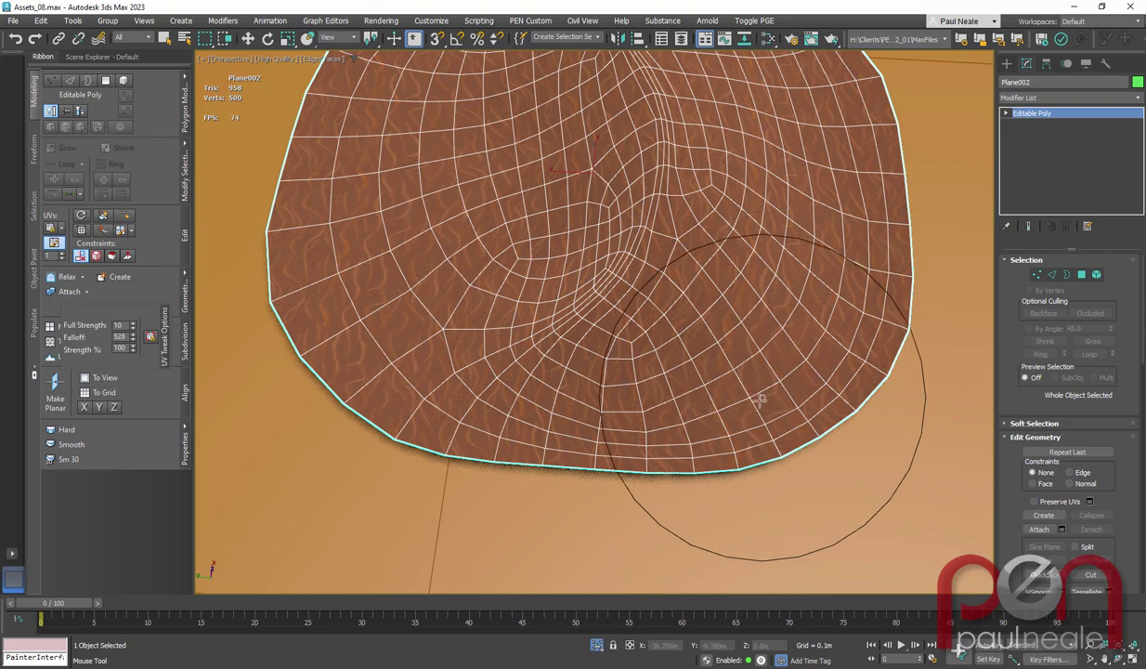
pyautogui.keyDown('alt'); pyautogui.moveTo(722, 388); pyautogui.dragTo(564, 365, button='middle'); pyautogui.keyUp('alt')
pyautogui.keyDown('ctrl'); pyautogui.keyDown('shift'); pyautogui.moveTo(706, 389); pyautogui.dragTo(660, 421); pyautogui.keyUp('shift'); pyautogui.keyUp('ctrl')
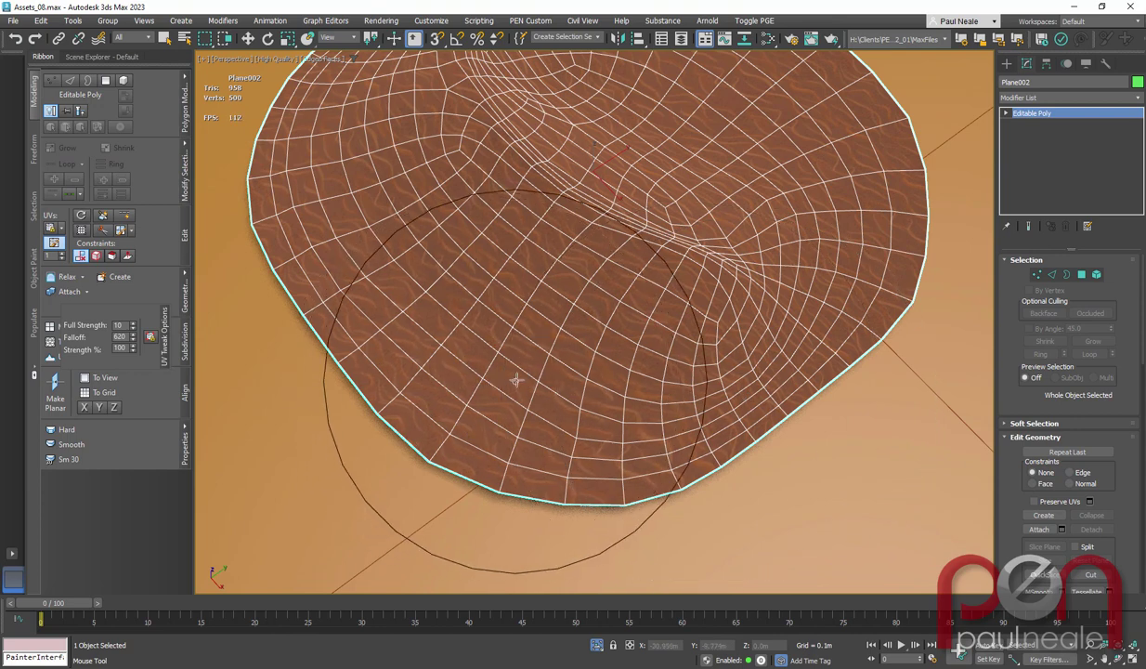
pyautogui.keyDown('ctrl'); pyautogui.keyDown('shift'); pyautogui.moveTo(519, 344); pyautogui.dragTo(535, 550); pyautogui.keyUp('shift'); pyautogui.keyUp('ctrl')
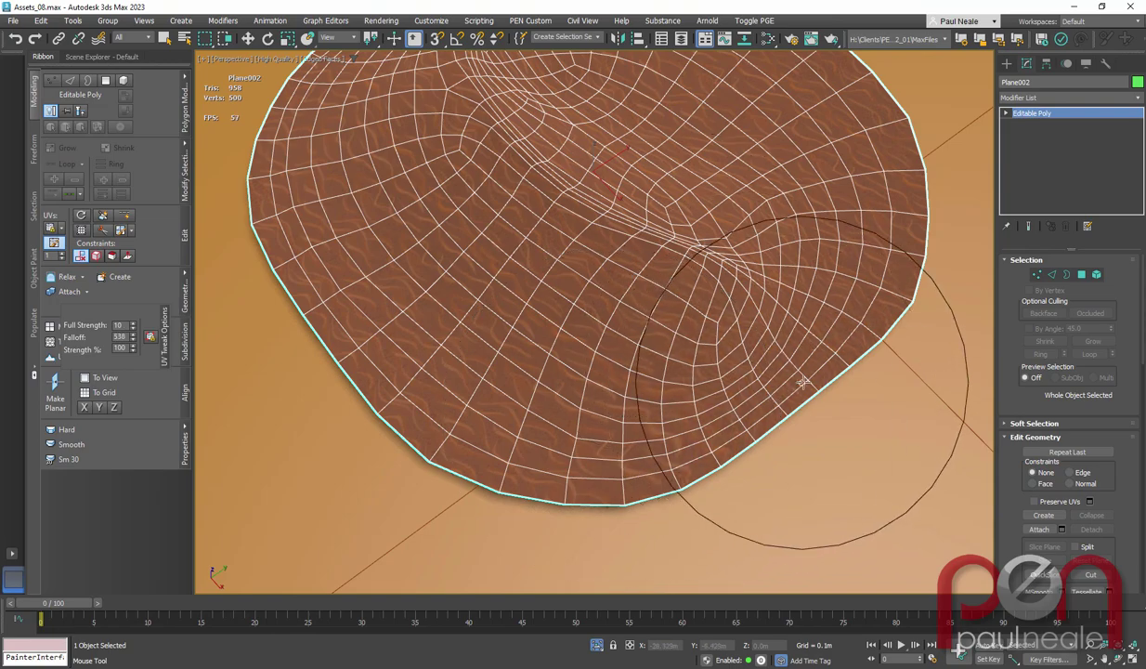
pyautogui.moveTo(810, 369)
pyautogui.keyDown('alt'); pyautogui.mouseDown(button='middle')
pyautogui.moveTo(729, 373)
pyautogui.moveTo(667, 396)
pyautogui.moveTo(683, 353)
pyautogui.moveTo(678, 368)
pyautogui.mouseUp(button='middle'); pyautogui.keyUp('alt')
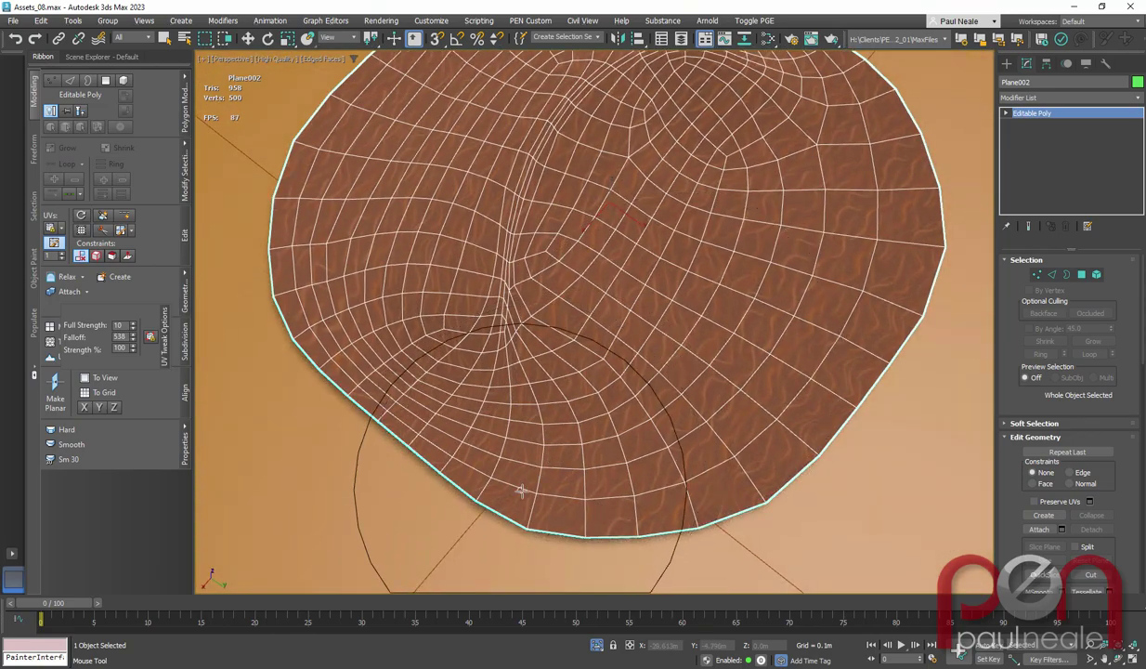
pyautogui.moveTo(583, 436)
pyautogui.keyDown('alt'); pyautogui.mouseDown(button='middle')
pyautogui.moveTo(660, 366)
pyautogui.moveTo(660, 414)
pyautogui.moveTo(715, 419)
pyautogui.mouseUp(button='middle'); pyautogui.keyUp('alt')
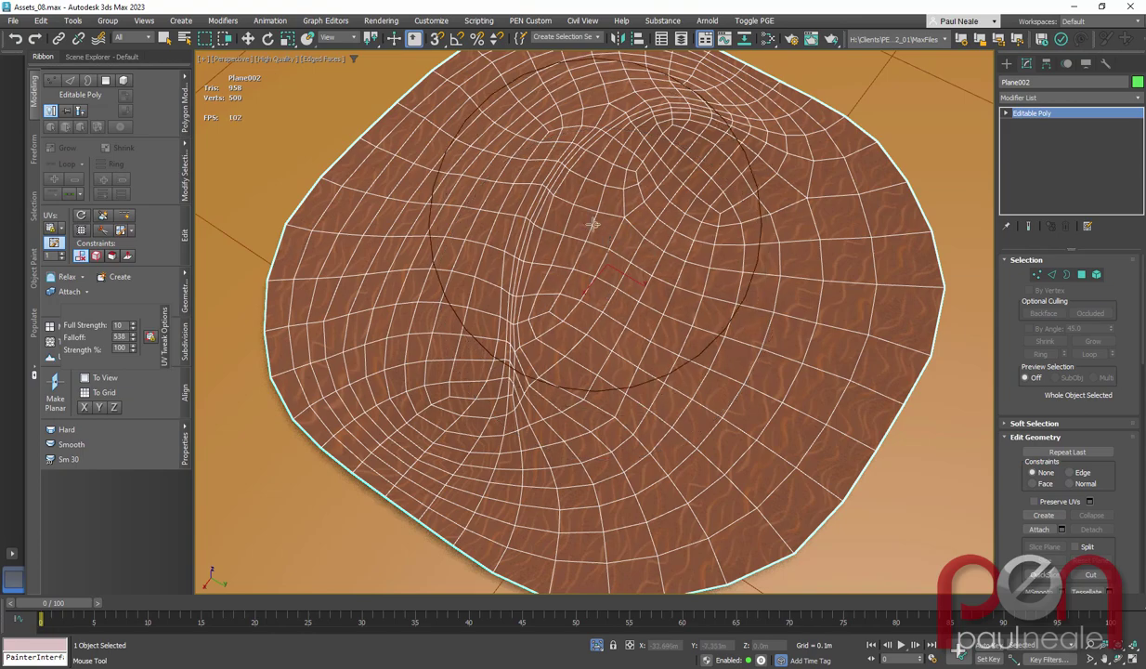
pyautogui.moveTo(643, 322)
pyautogui.keyDown('alt'); pyautogui.mouseDown(button='middle')
pyautogui.moveTo(644, 276)
pyautogui.moveTo(628, 303)
pyautogui.moveTo(562, 279)
pyautogui.moveTo(595, 321)
pyautogui.moveTo(667, 294)
pyautogui.moveTo(647, 326)
pyautogui.moveTo(647, 309)
pyautogui.moveTo(606, 338)
pyautogui.moveTo(640, 182)
pyautogui.mouseUp(button='middle'); pyautogui.keyUp('alt')
pyautogui.scroll(-4, 587, 310)
pyautogui.press('w')
# Copy the Array modifier from the SM_SandDune_PEN dune and turn that modifier off on the original
pyautogui.scroll(-3, 627, 332)
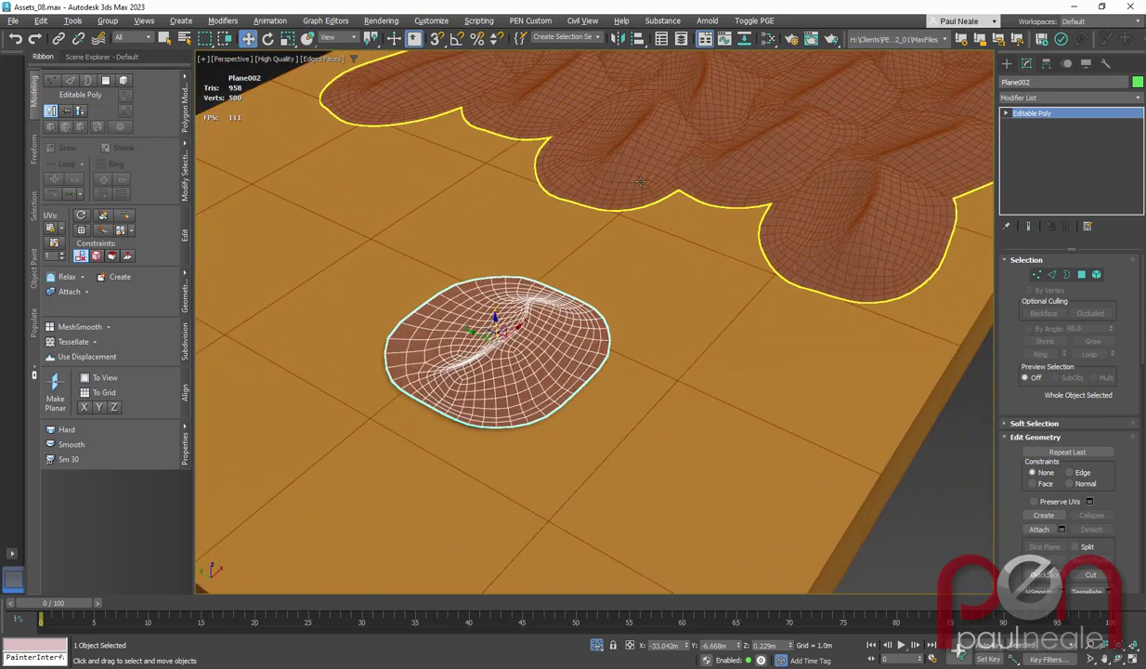
pyautogui.click(653, 176)
pyautogui.rightClick(1034, 113)
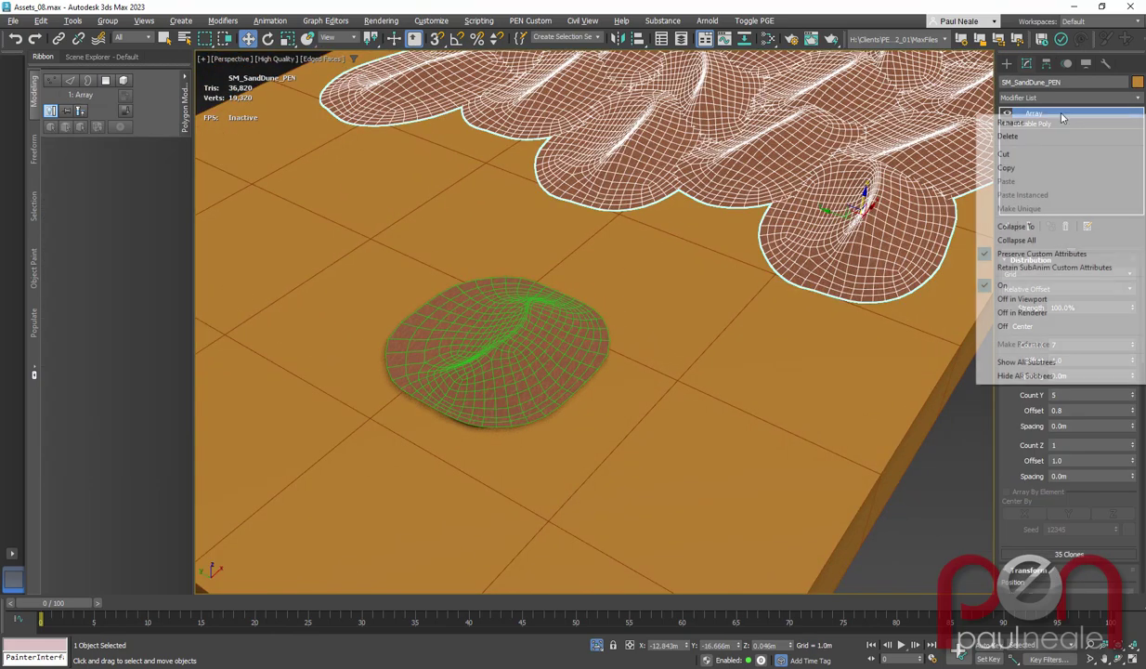
pyautogui.click(1011, 168)
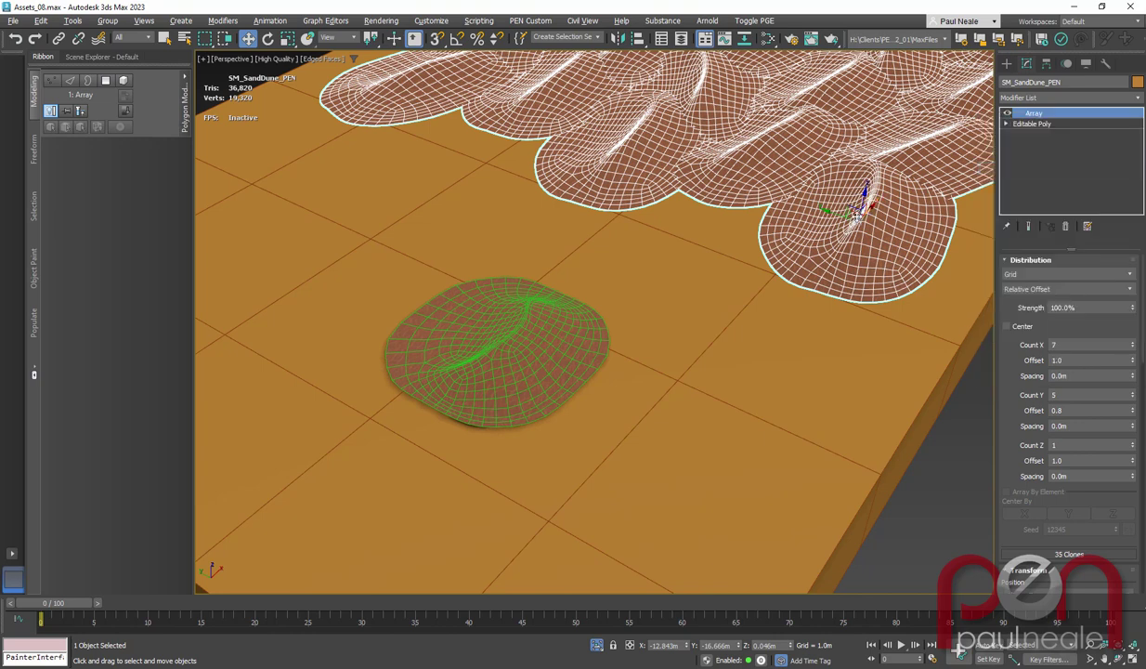
pyautogui.click(1007, 113)
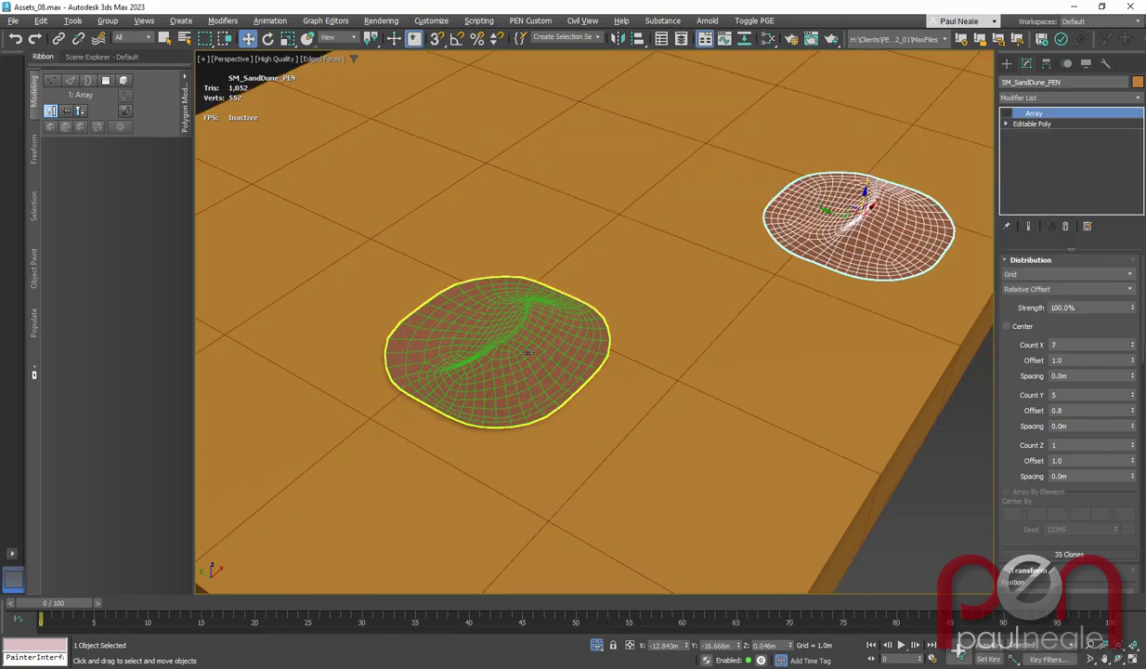
# Paste the Array modifier onto the new dune and inspect the repeated dunes with edged faces hidden
pyautogui.click(573, 339)
pyautogui.rightClick(1042, 115)
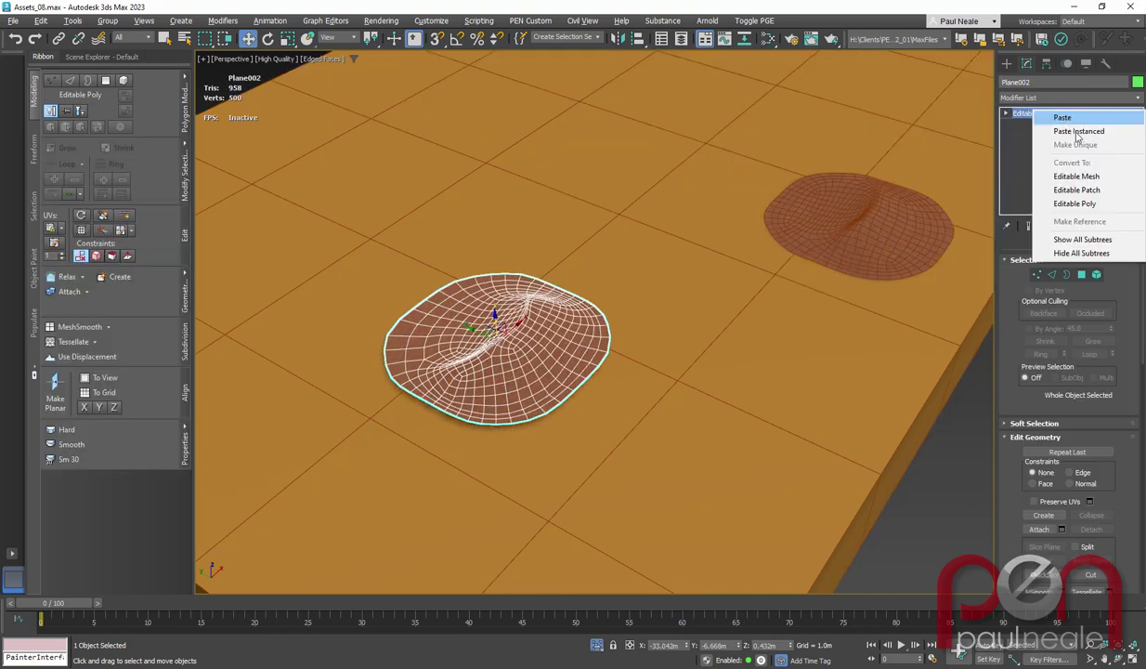
pyautogui.click(1067, 121)
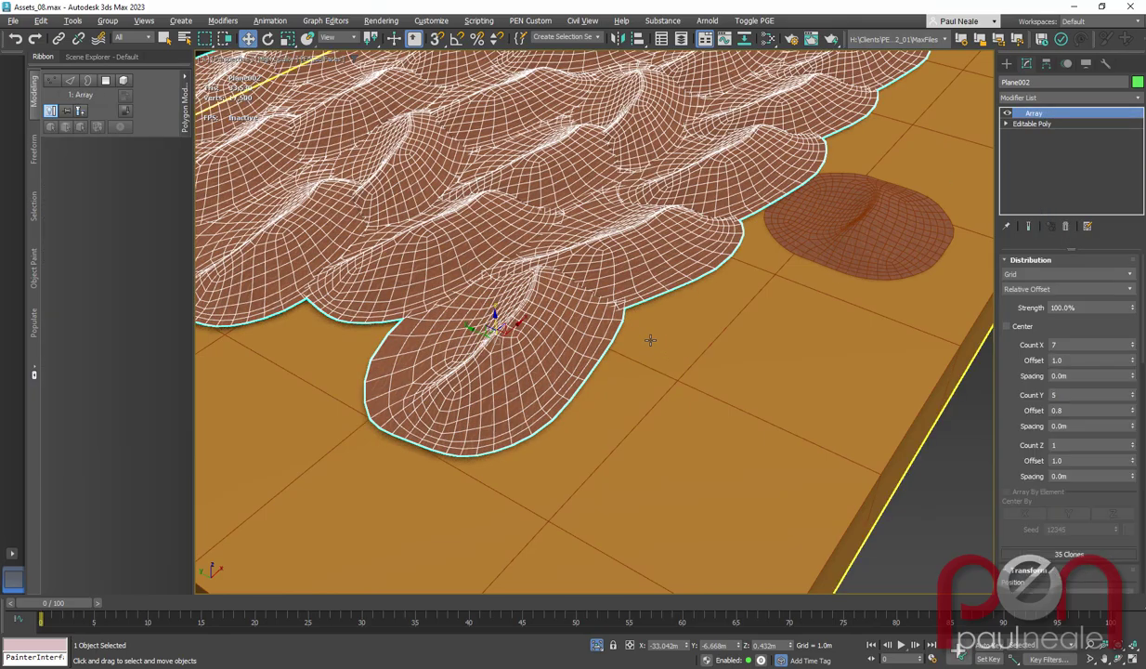
pyautogui.moveTo(650, 339)
pyautogui.keyDown('alt'); pyautogui.mouseDown(button='middle')
pyautogui.moveTo(767, 376)
pyautogui.moveTo(841, 355)
pyautogui.moveTo(743, 464)
pyautogui.moveTo(750, 433)
pyautogui.moveTo(732, 427)
pyautogui.moveTo(873, 381)
pyautogui.moveTo(832, 366)
pyautogui.moveTo(798, 391)
pyautogui.moveTo(694, 419)
pyautogui.moveTo(621, 394)
pyautogui.moveTo(793, 399)
pyautogui.moveTo(743, 344)
pyautogui.mouseUp(button='middle'); pyautogui.keyUp('alt')
pyautogui.press('F4')
pyautogui.moveTo(743, 343)
pyautogui.mouseDown(button='middle')
pyautogui.moveTo(724, 323)
pyautogui.moveTo(752, 346)
pyautogui.mouseUp(button='middle')
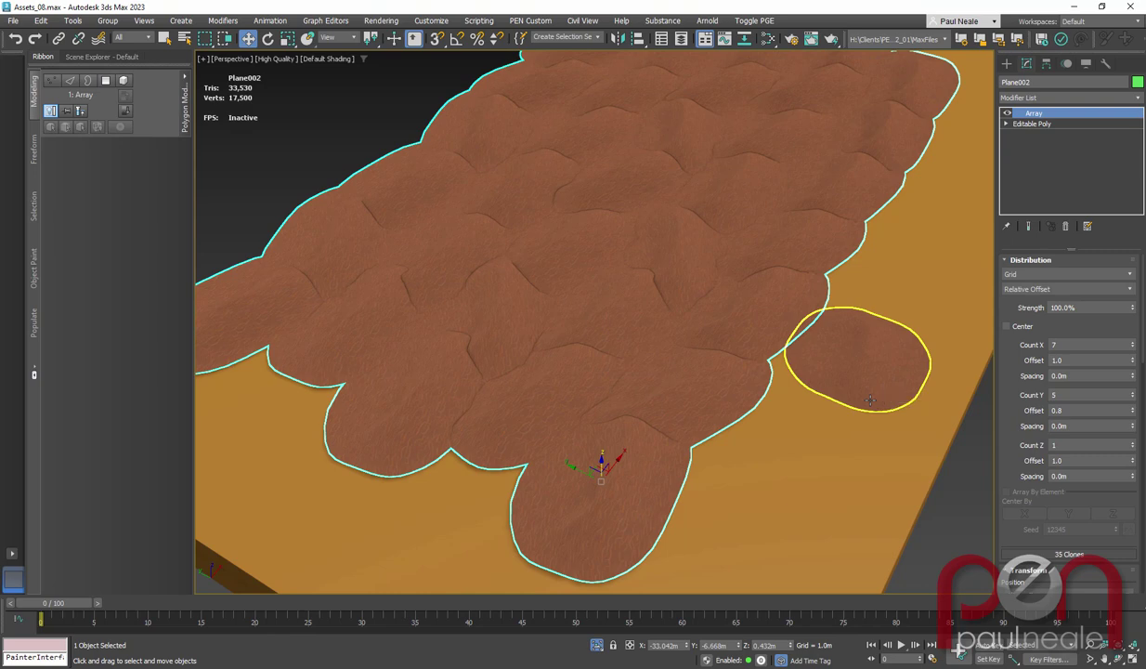
pyautogui.keyDown('alt'); pyautogui.moveTo(740, 400); pyautogui.dragTo(808, 380, button='middle'); pyautogui.keyUp('alt')
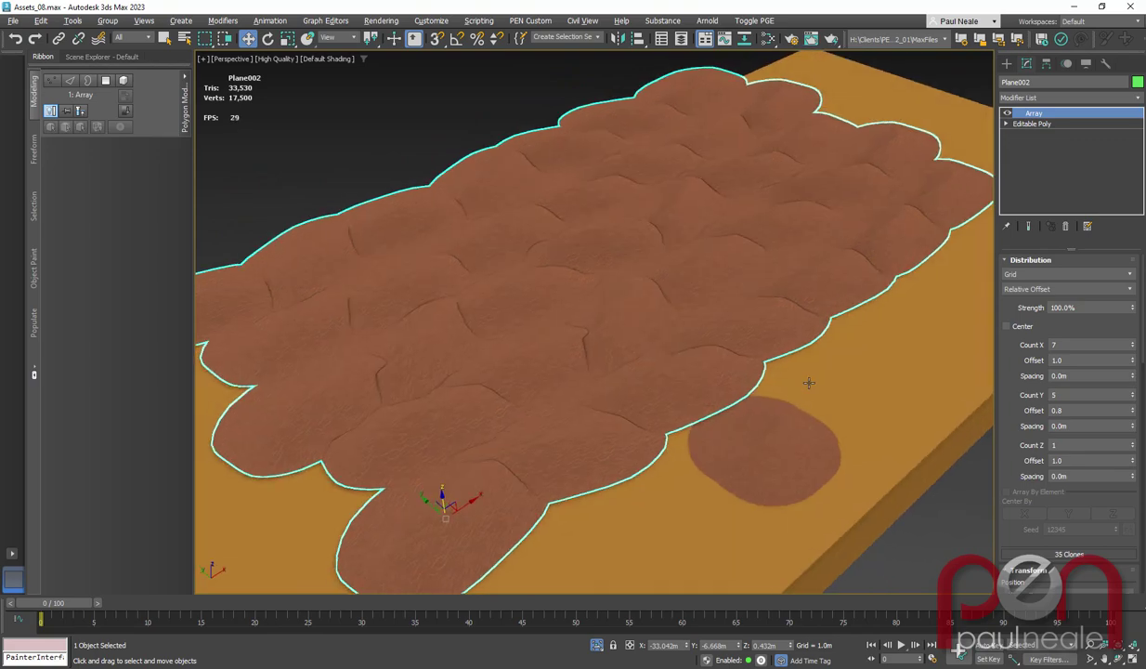
# Delete the pasted Array modifier from the new dune and frame the single dune up close
pyautogui.rightClick(1030, 116)
pyautogui.click(1057, 131)
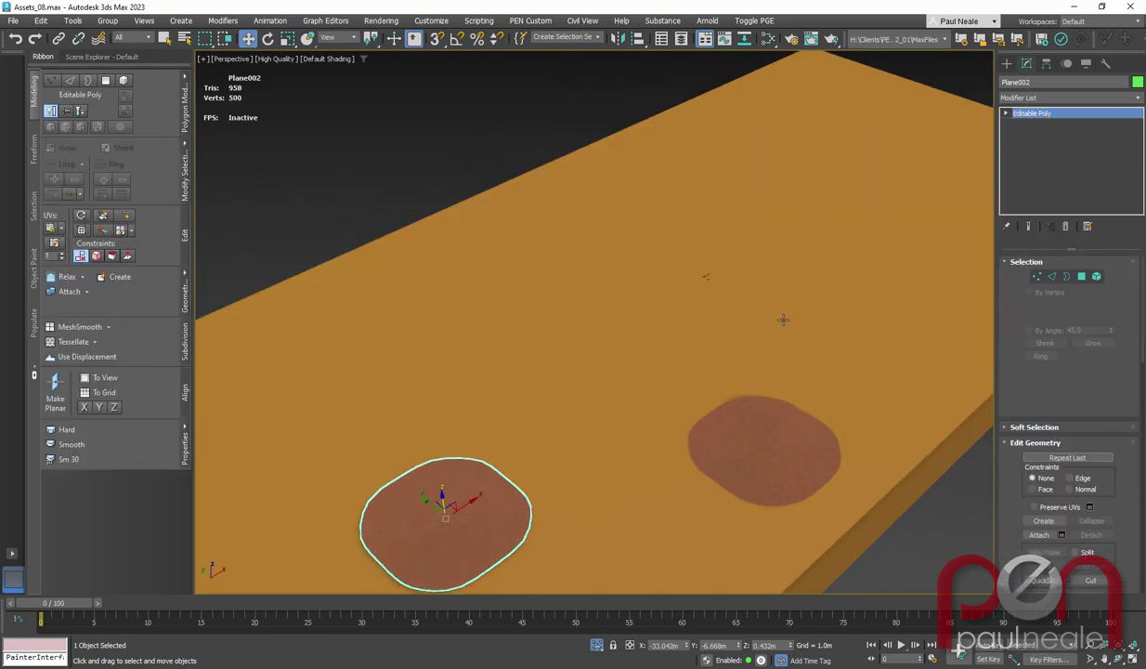
pyautogui.moveTo(818, 232); pyautogui.dragTo(885, 178, button='middle')
pyautogui.scroll(6, 552, 417)
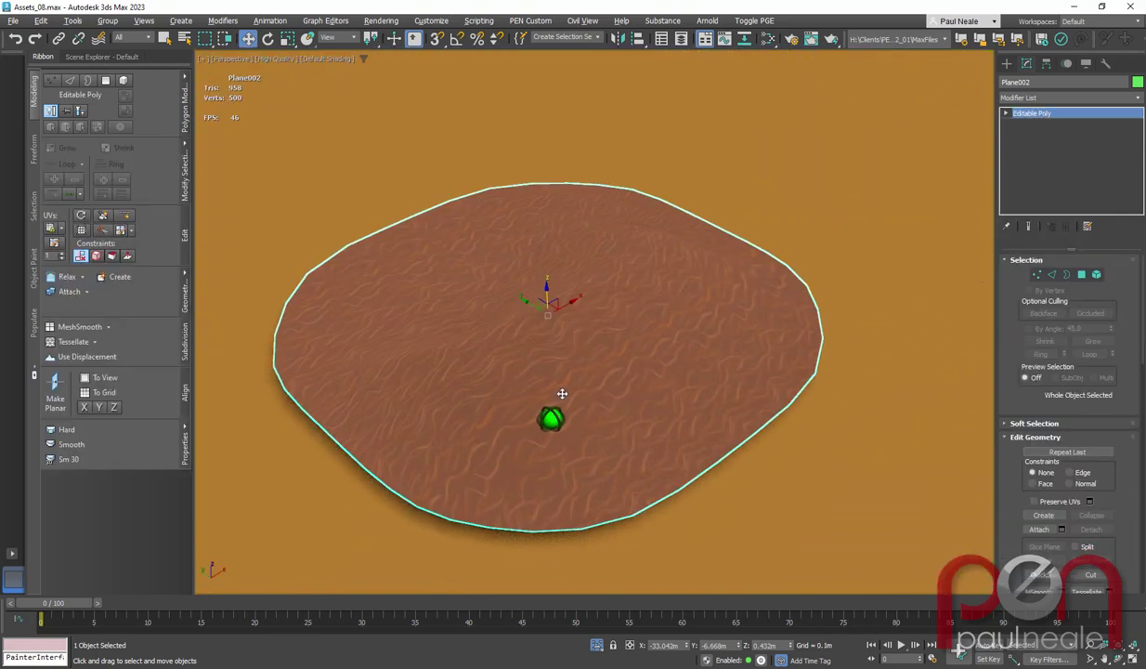